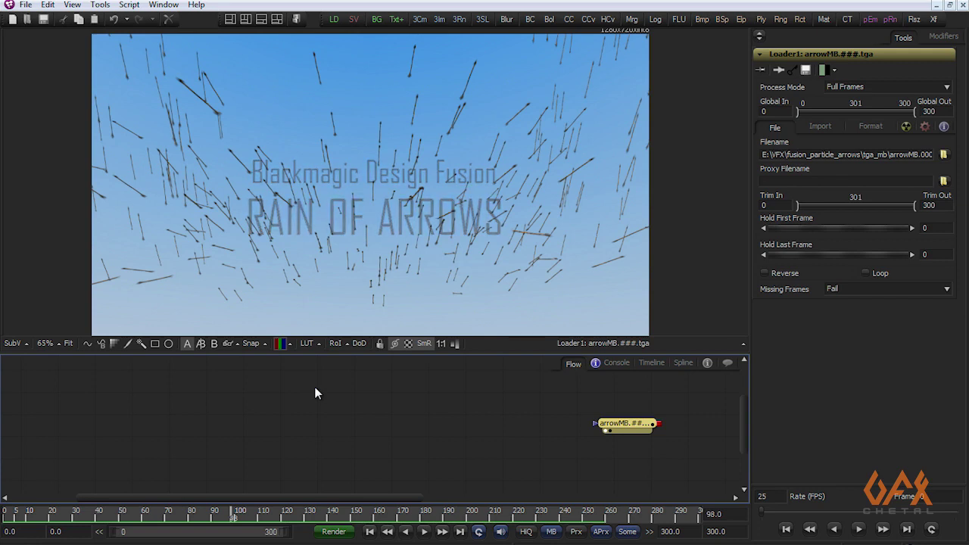
- Examine the rendered arrow sequence at frame 88 up close and in full
drag(231, 518, 288, 533)
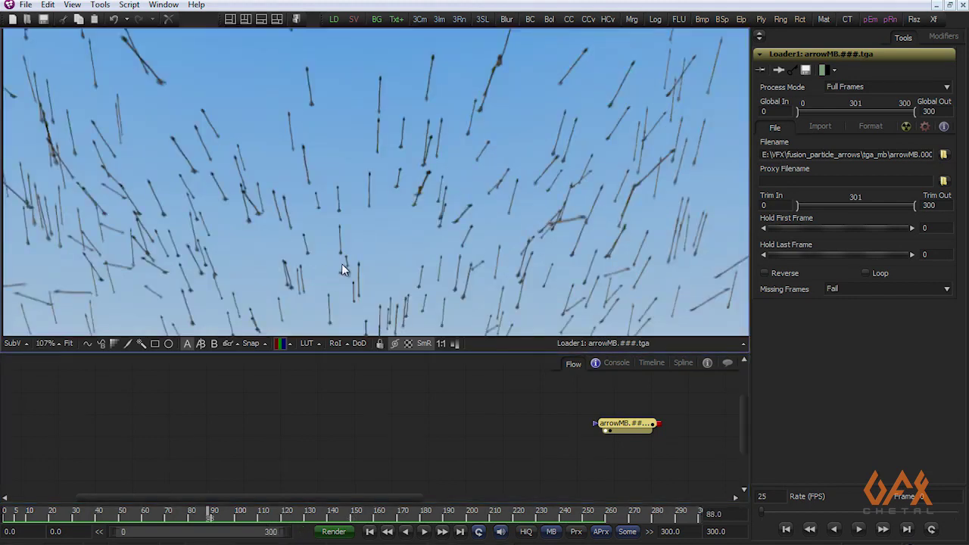
drag(343, 264, 370, 239)
scroll(372, 243, down, 3)
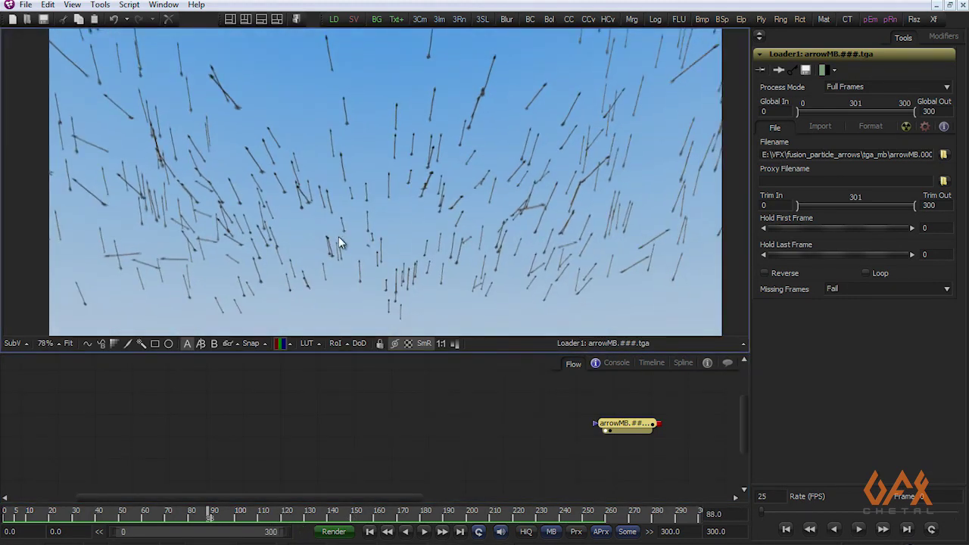
scroll(363, 236, up, 4)
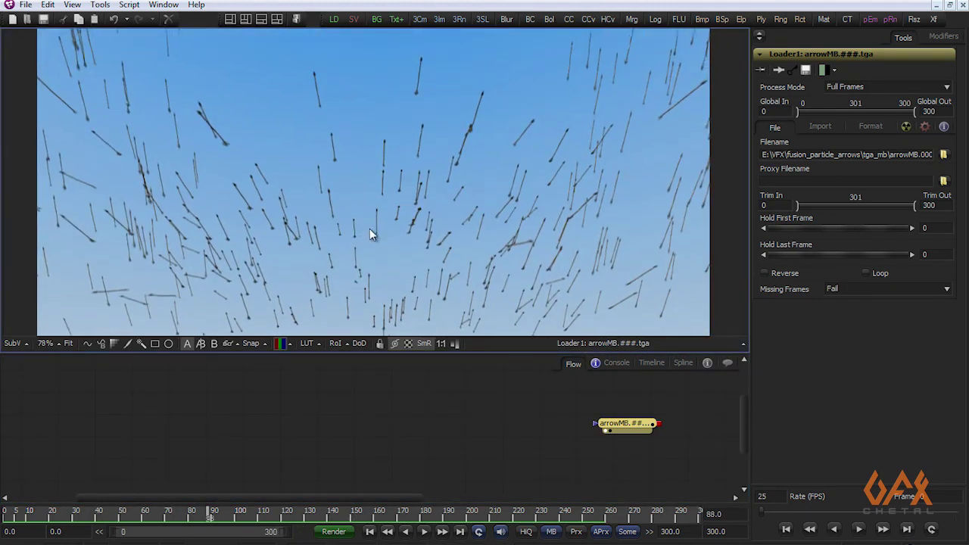
scroll(480, 245, down, 2)
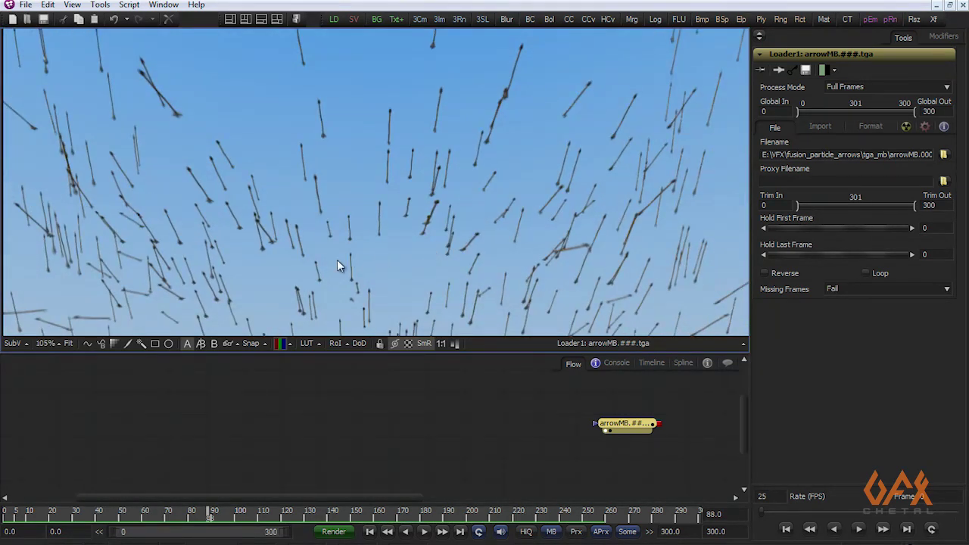
drag(338, 262, 357, 262)
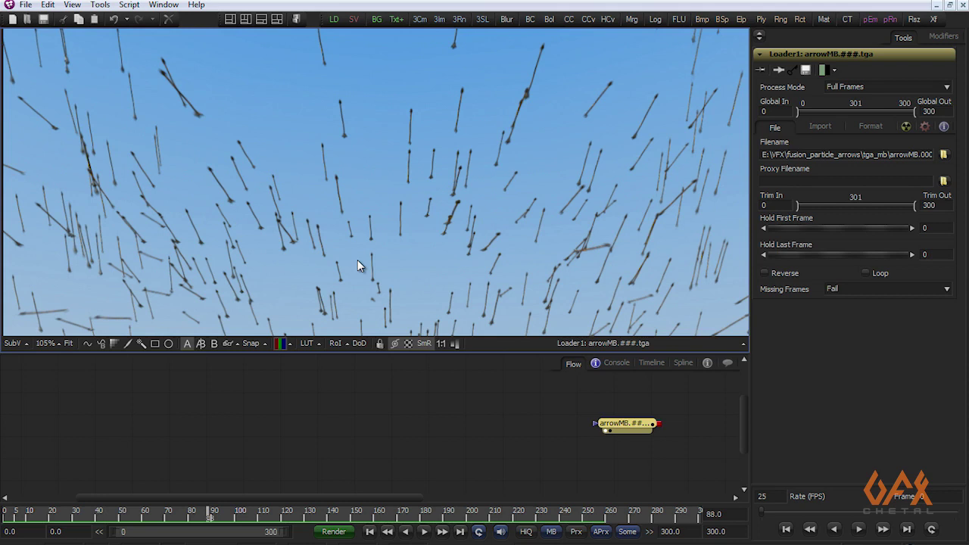
drag(255, 442, 292, 442)
drag(389, 287, 323, 285)
drag(431, 256, 389, 262)
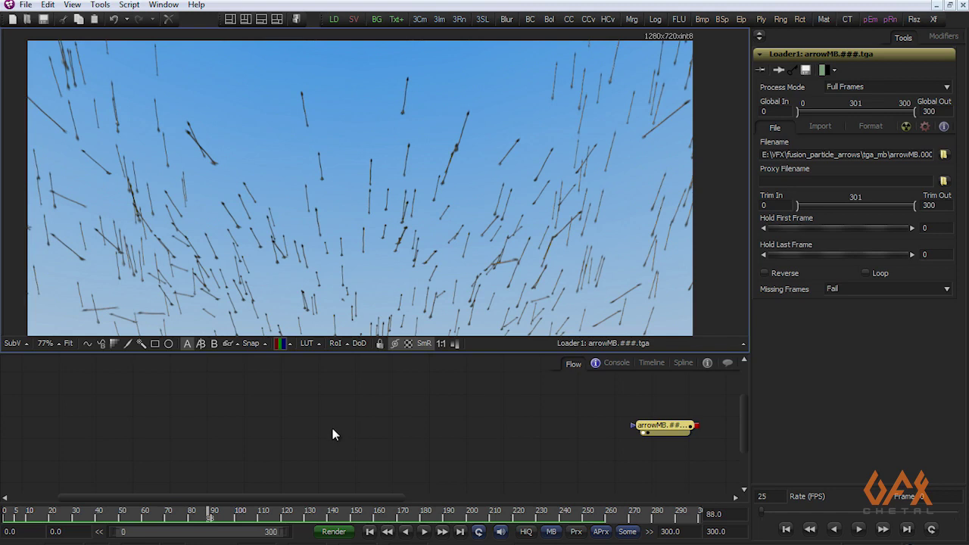
- Delete the arrowMB loader node and enlarge the node flow area
drag(596, 406, 695, 446)
key(Delete)
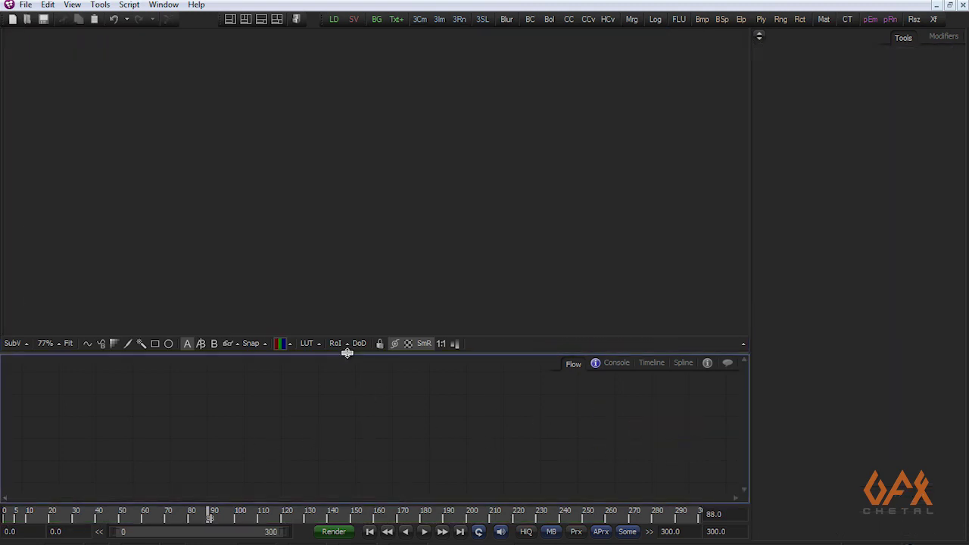
drag(347, 354, 346, 323)
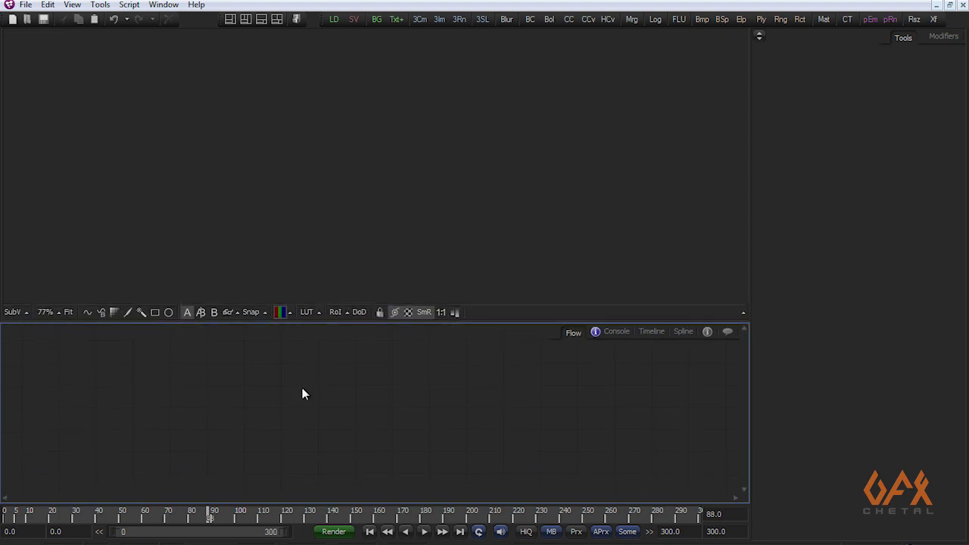
- Add a pEmitter particle node and place it in the left half of the flow
click(104, 5)
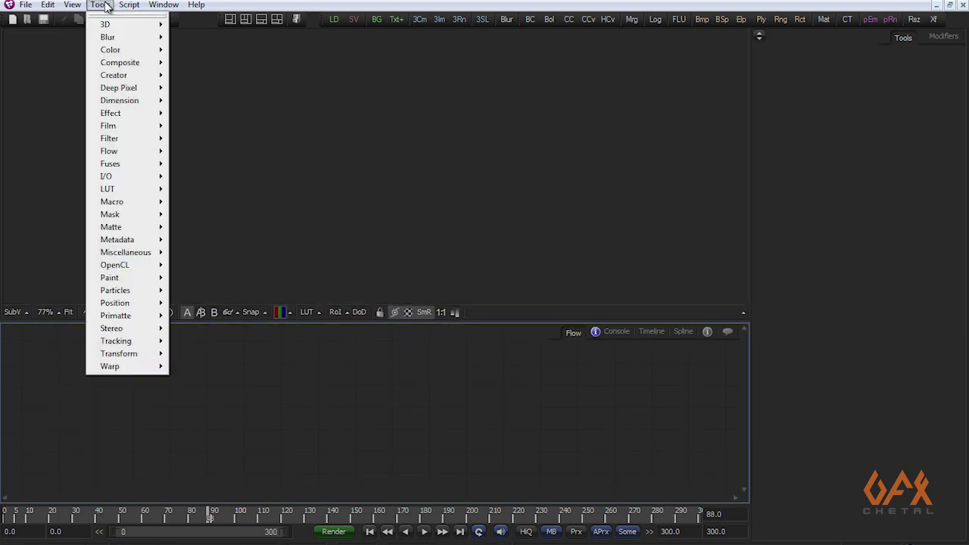
mouse_move(154, 293)
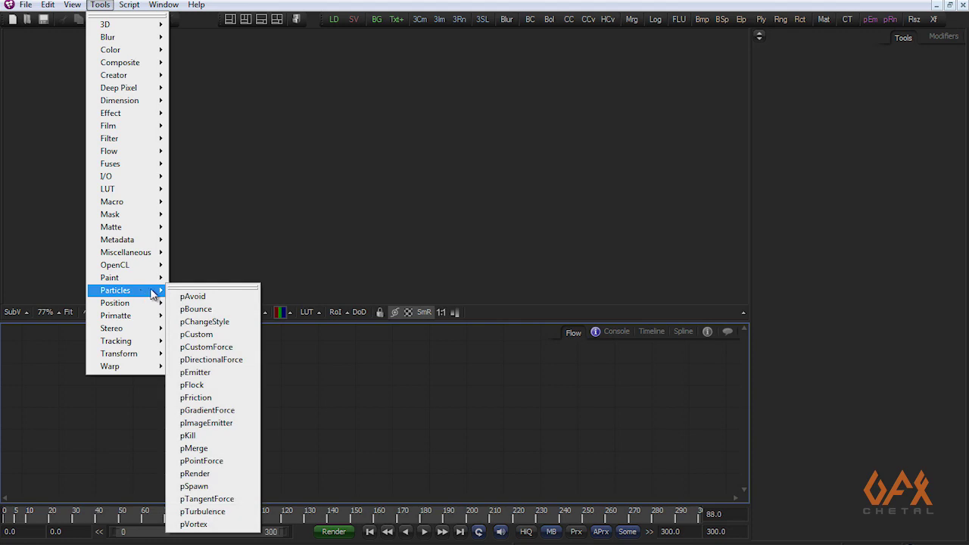
click(207, 373)
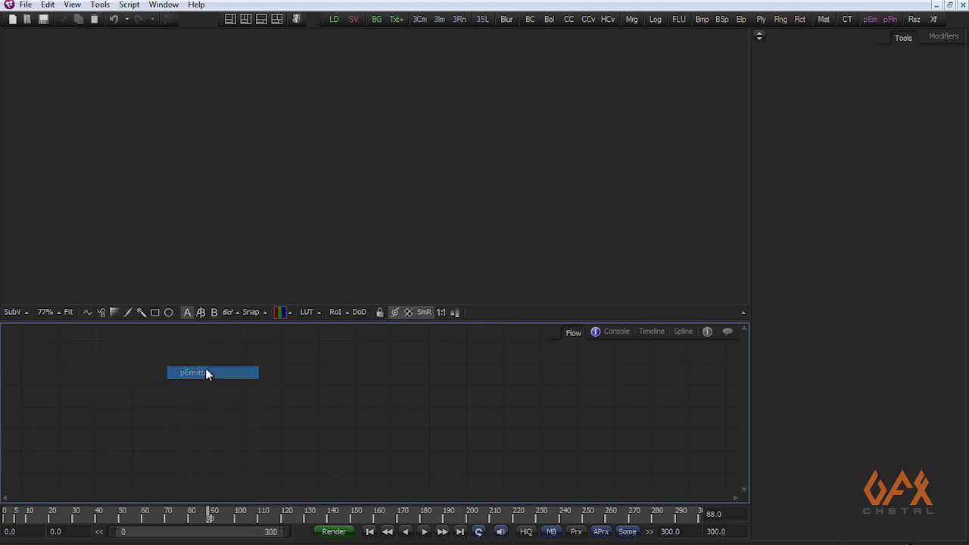
drag(306, 365, 259, 403)
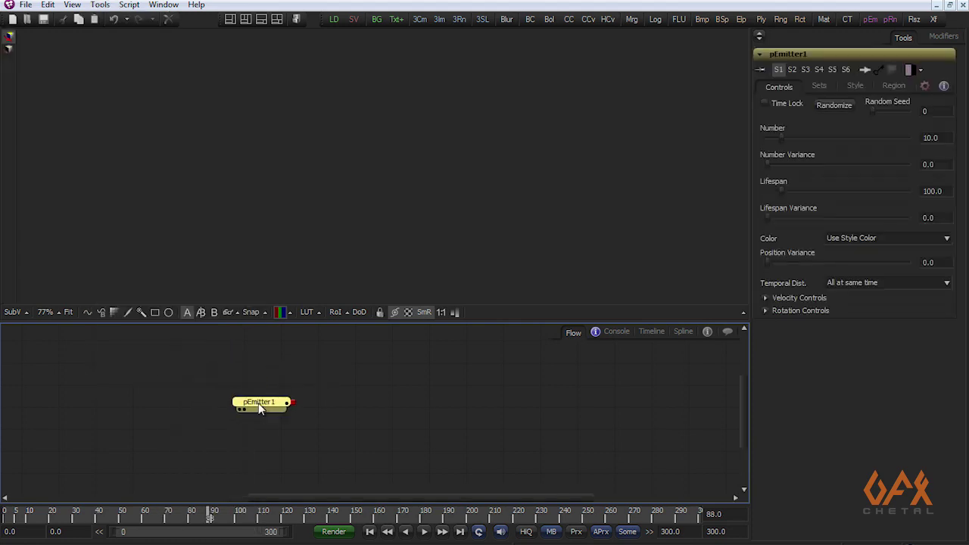
- Add a pRender node connected to the emitter and space the two nodes apart
click(100, 4)
mouse_move(145, 293)
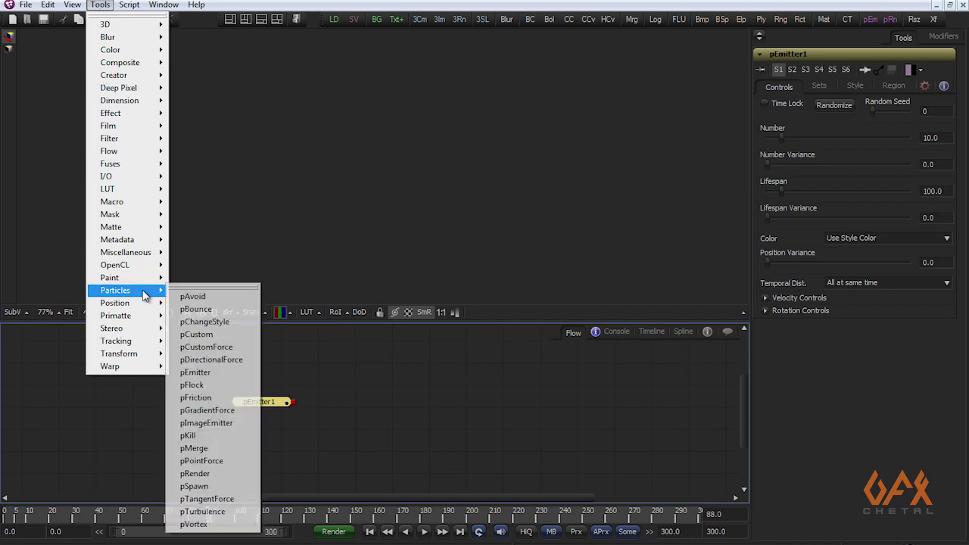
click(224, 476)
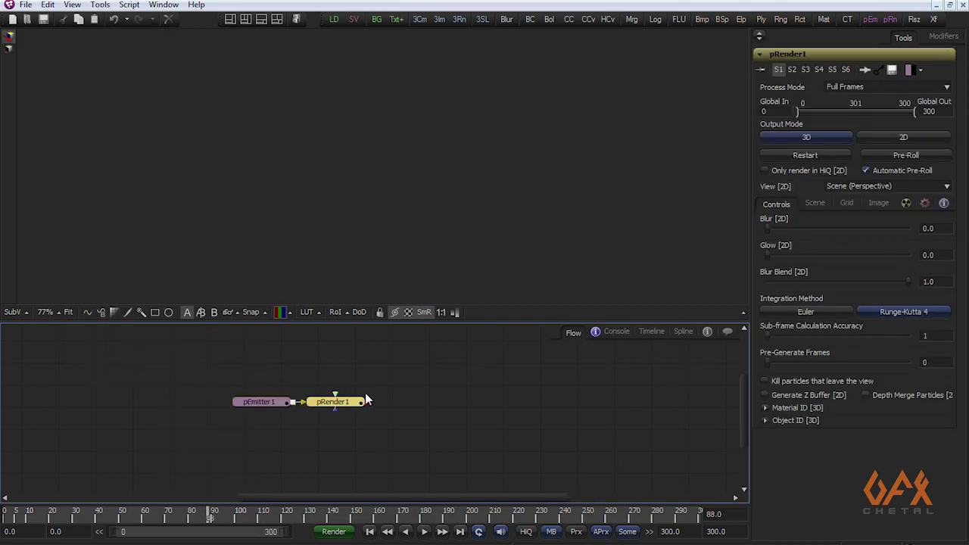
drag(335, 402, 449, 405)
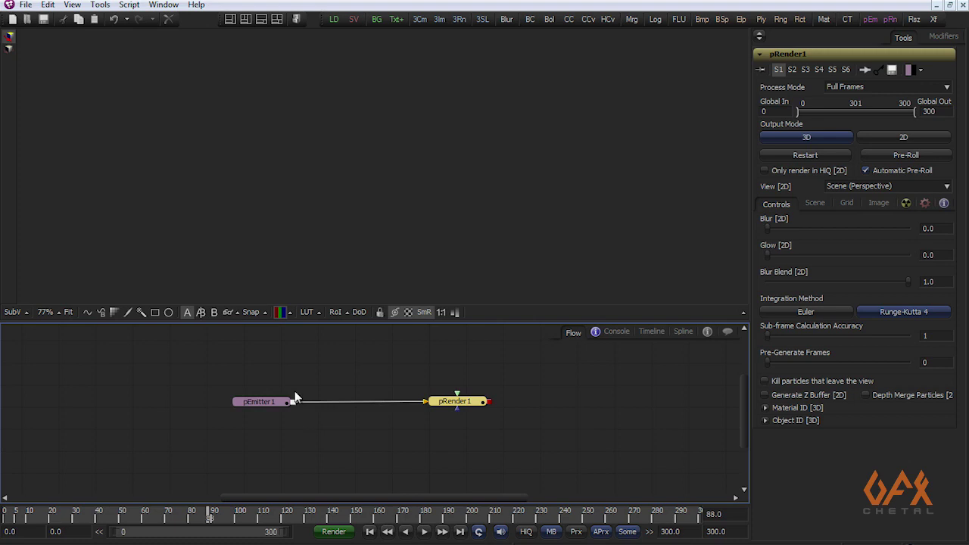
drag(270, 401, 242, 402)
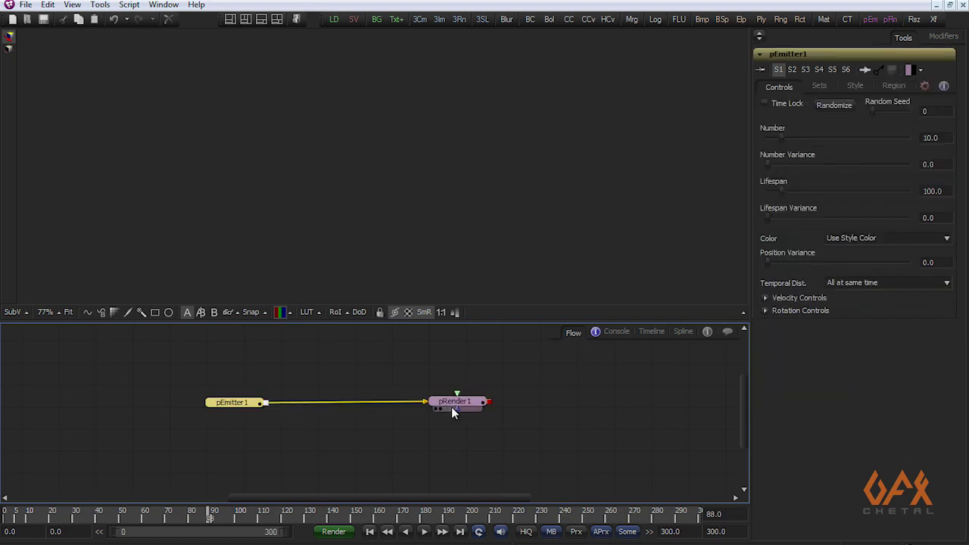
- Display the pRender1 output in the viewer and go to frame 0
drag(451, 407, 373, 136)
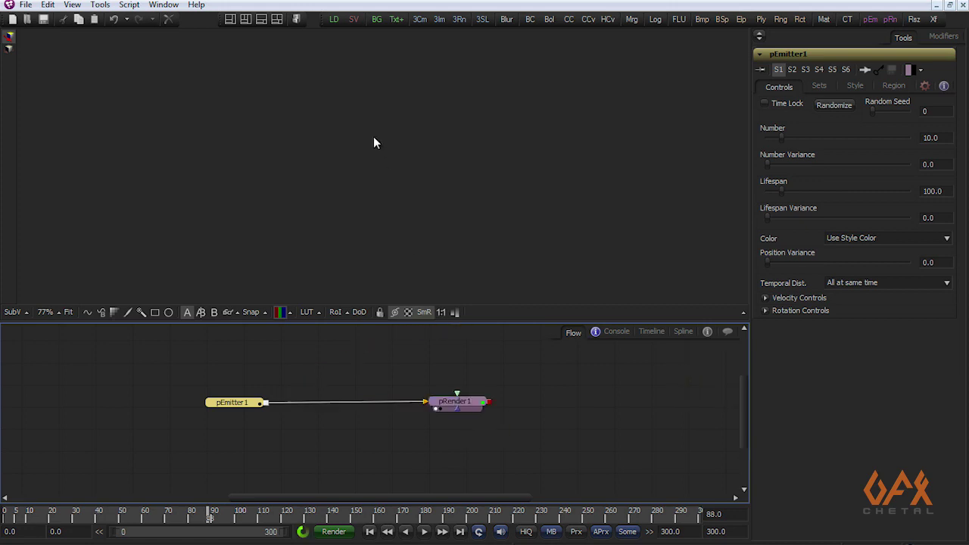
drag(376, 219, 455, 216)
click(2, 516)
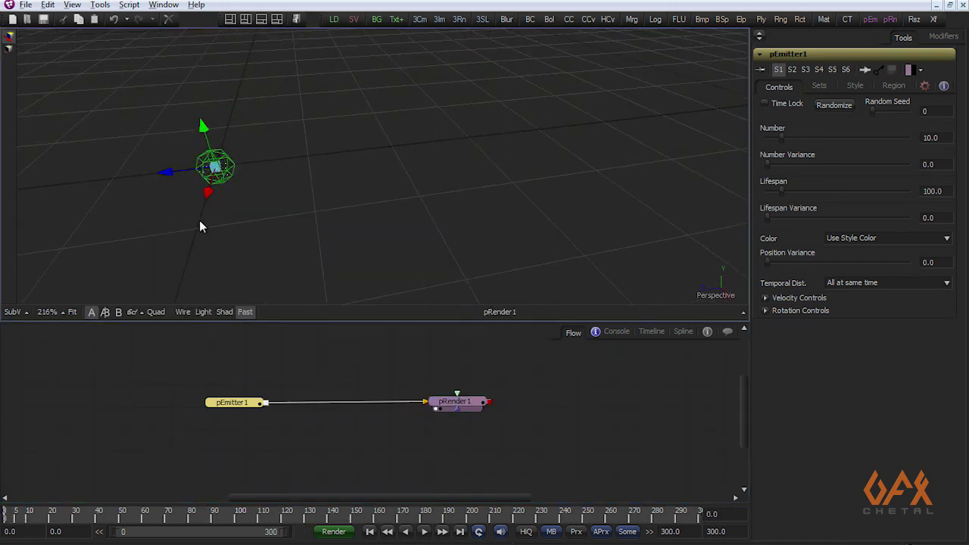
drag(199, 221, 372, 146)
drag(176, 242, 318, 238)
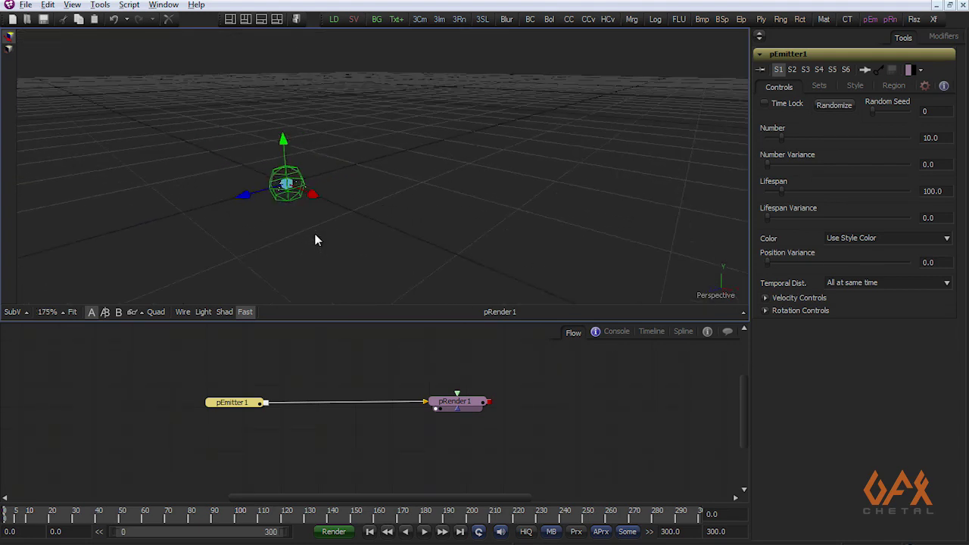
- Change the pEmitter1 emission region to Rectangle
click(235, 405)
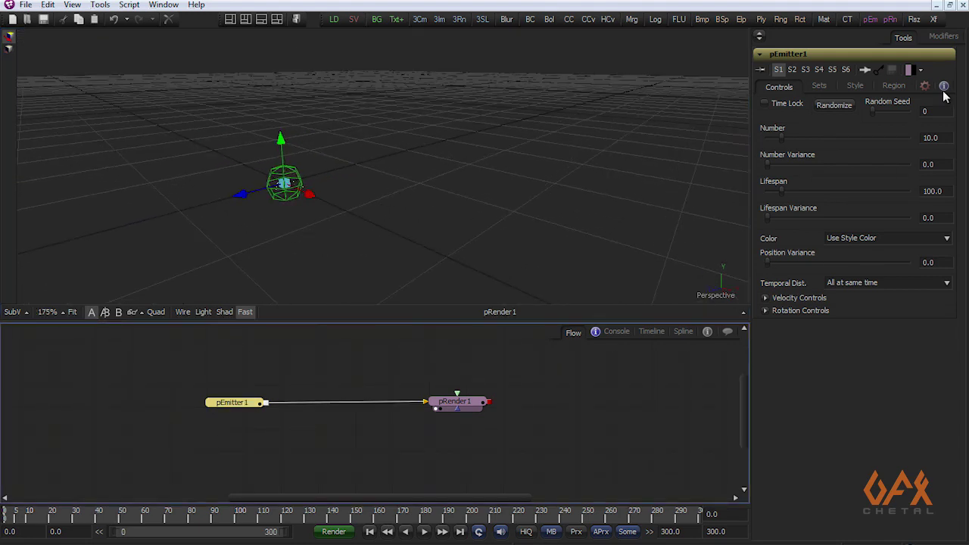
click(894, 85)
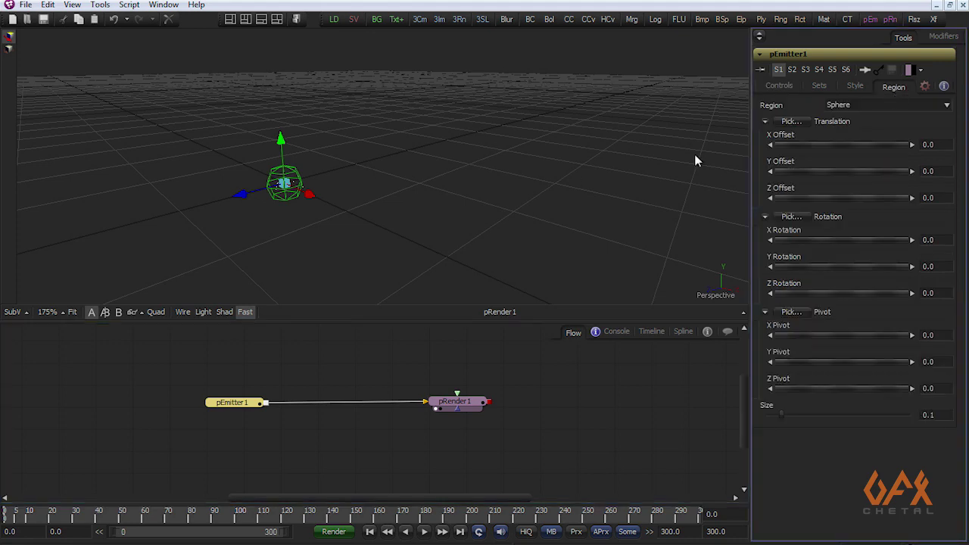
click(842, 106)
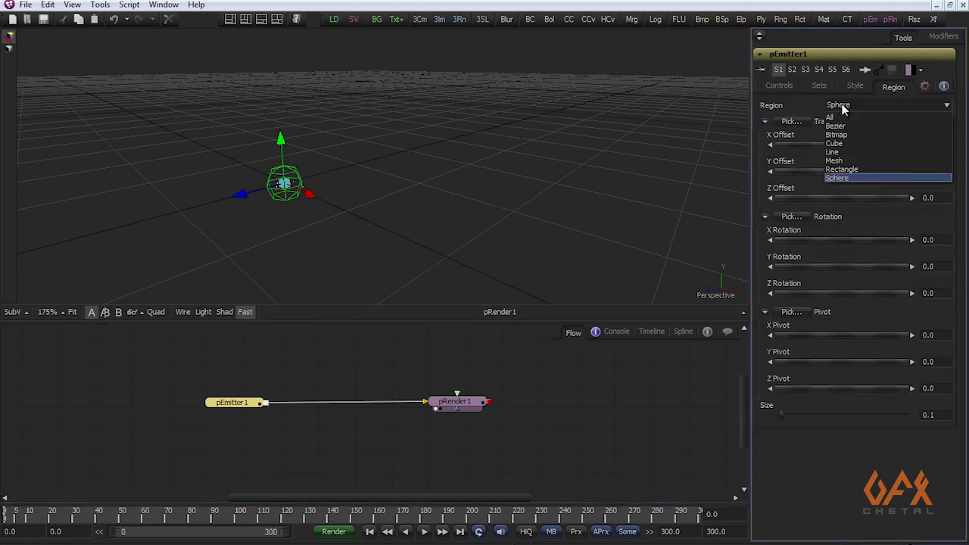
click(843, 169)
drag(409, 226, 364, 234)
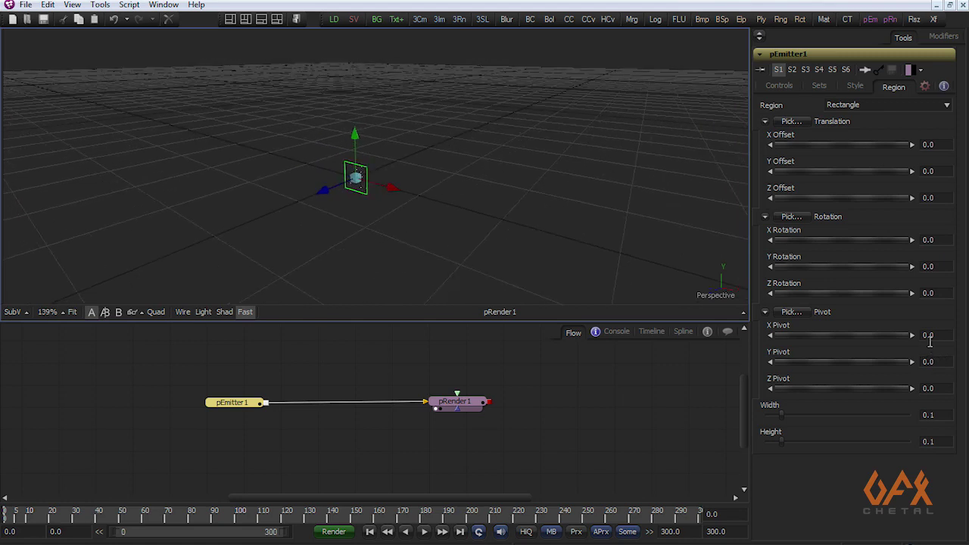
- Rotate the rectangular emission region to -90 degrees around X
click(937, 239)
text(-90)
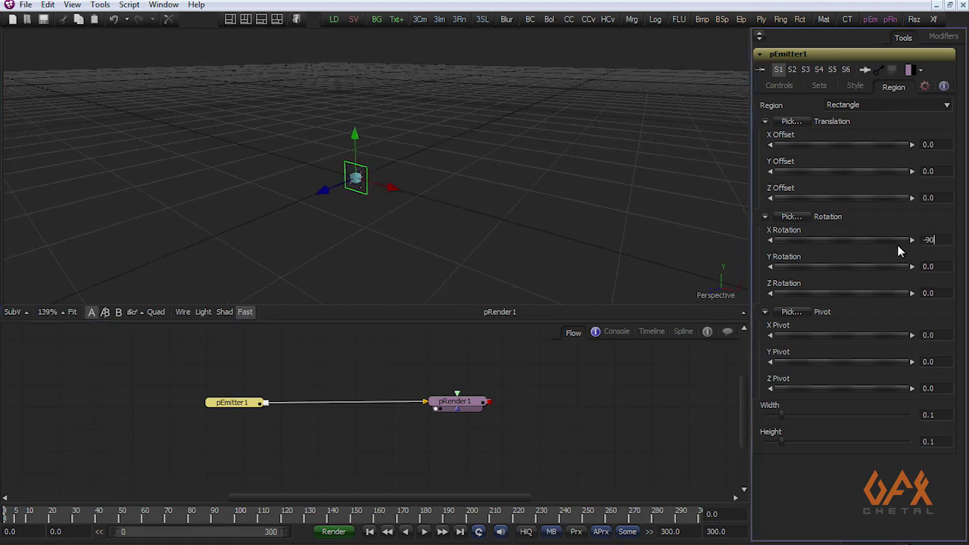
key(Tab)
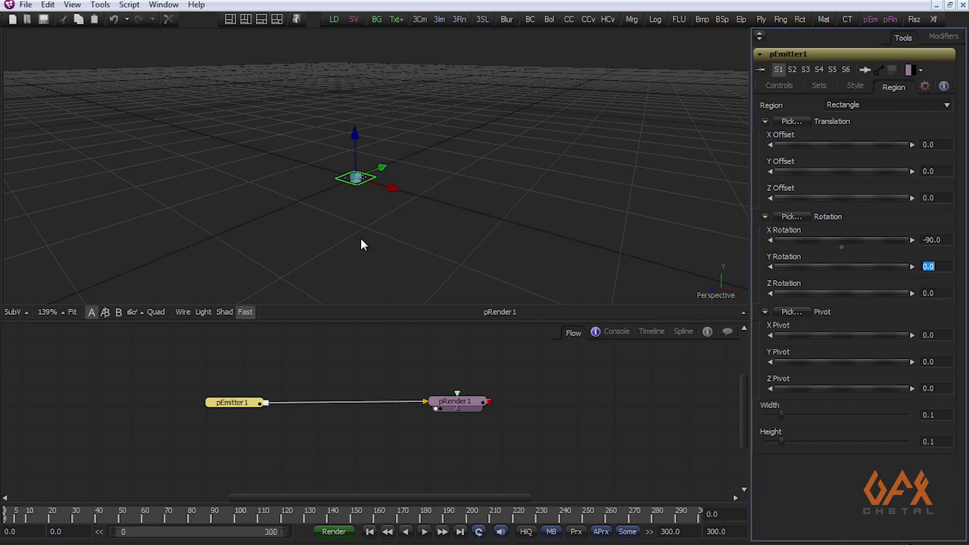
drag(360, 239, 403, 218)
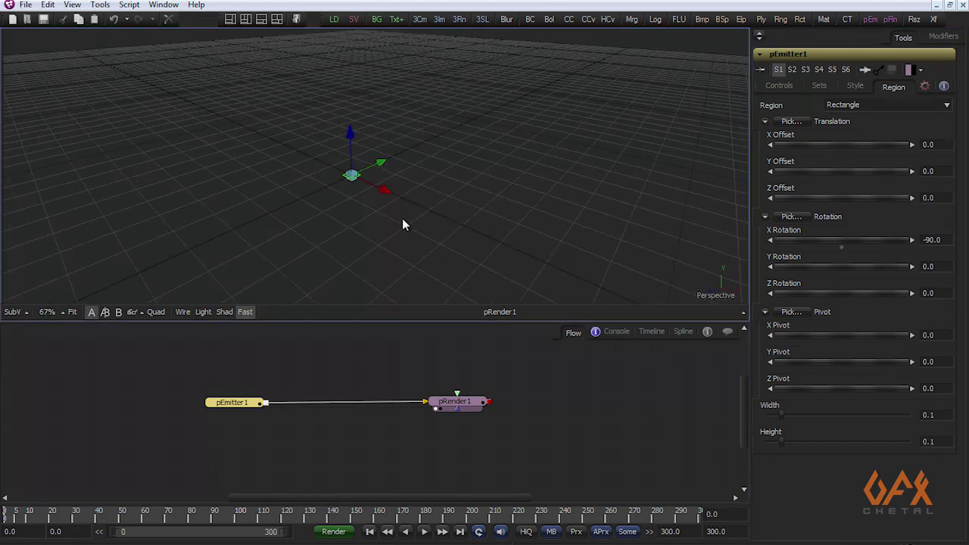
- Set the rectangular emission region's width and height to 2
double_click(929, 415)
text(2)
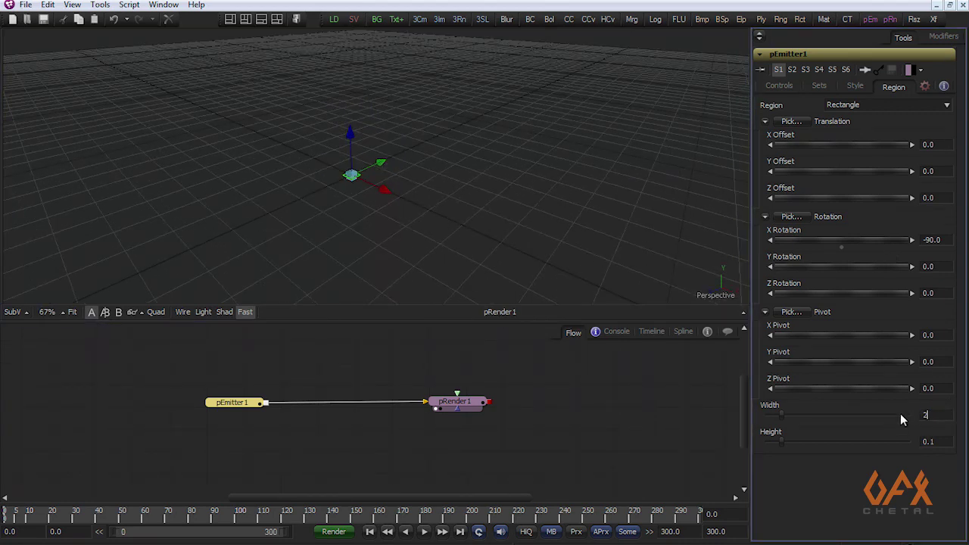
double_click(932, 441)
text(2)
key(Return)
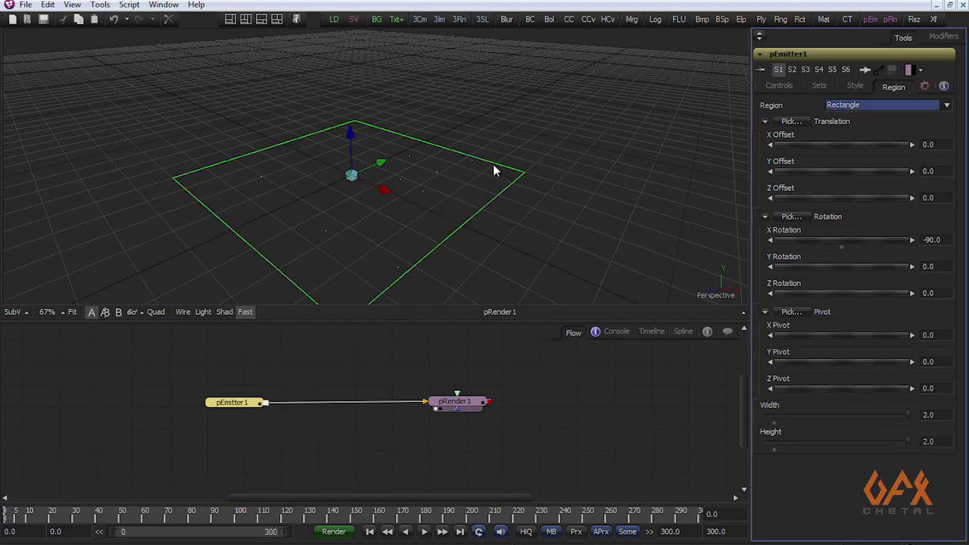
- Move the emission region back along the world Z axis to an offset of about -4.81
scroll(424, 170, down, 5)
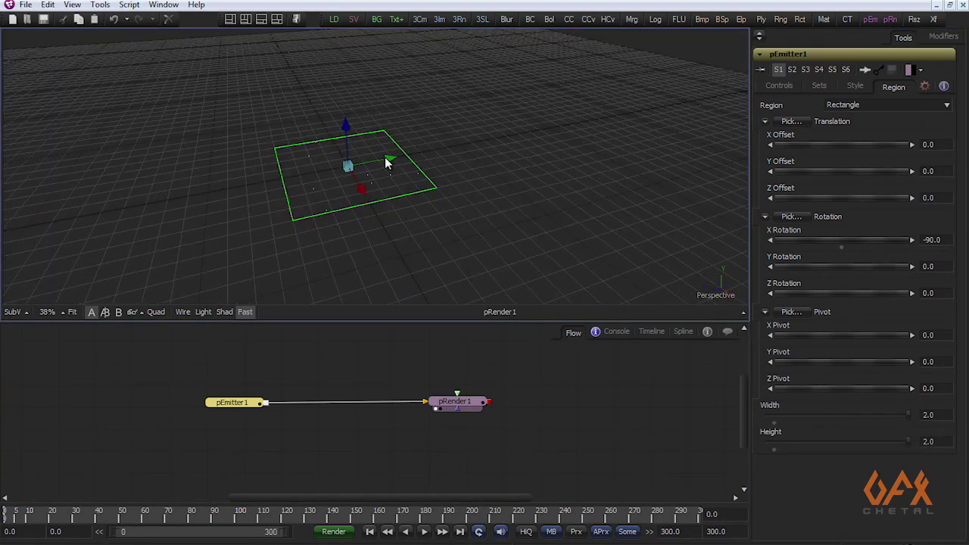
drag(386, 157, 621, 113)
drag(591, 186, 433, 139)
scroll(434, 225, down, 2)
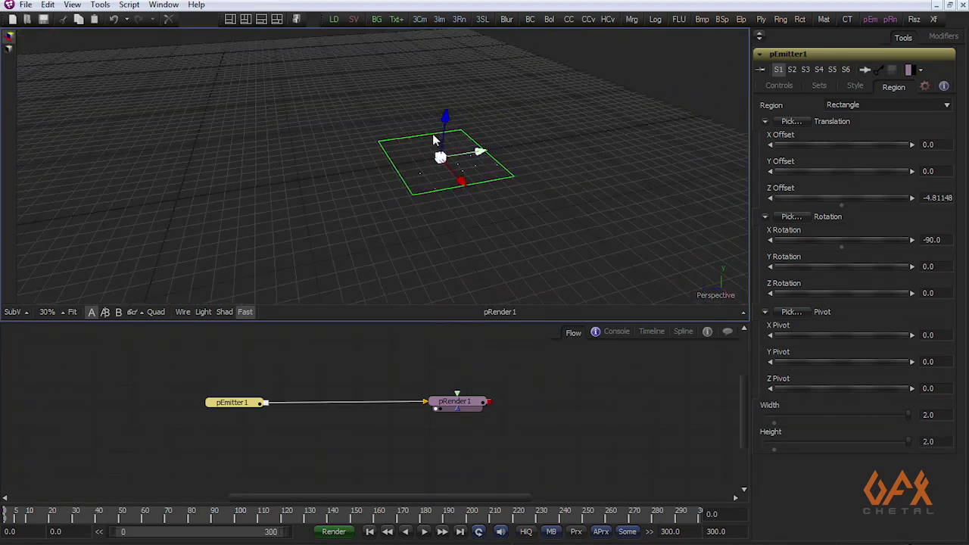
- Set the emitter's particle Number to 5
click(785, 85)
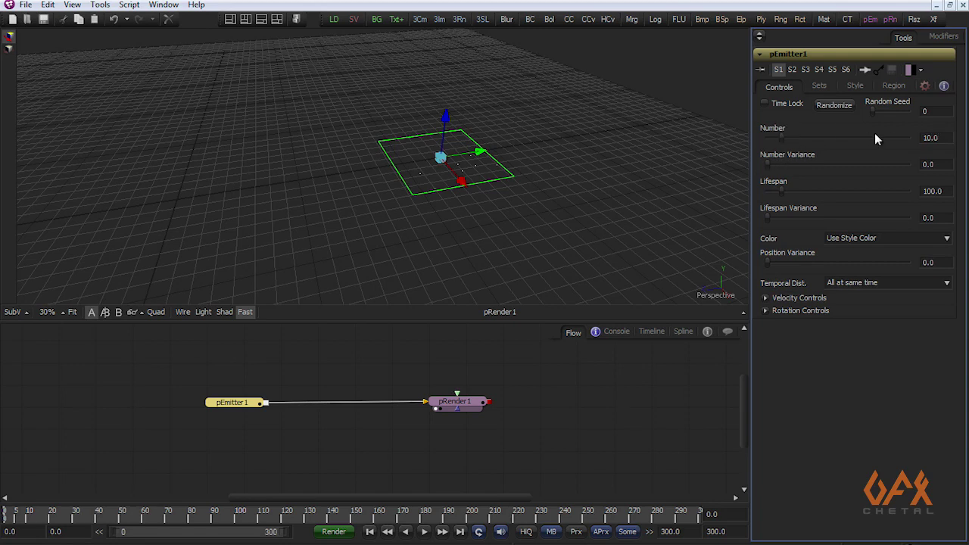
double_click(944, 136)
text(5)
key(Tab)
- Keyframe the emitter's Number at 5 on frame 30 and 0 on frame 31, then return to frame 0
drag(7, 518, 75, 521)
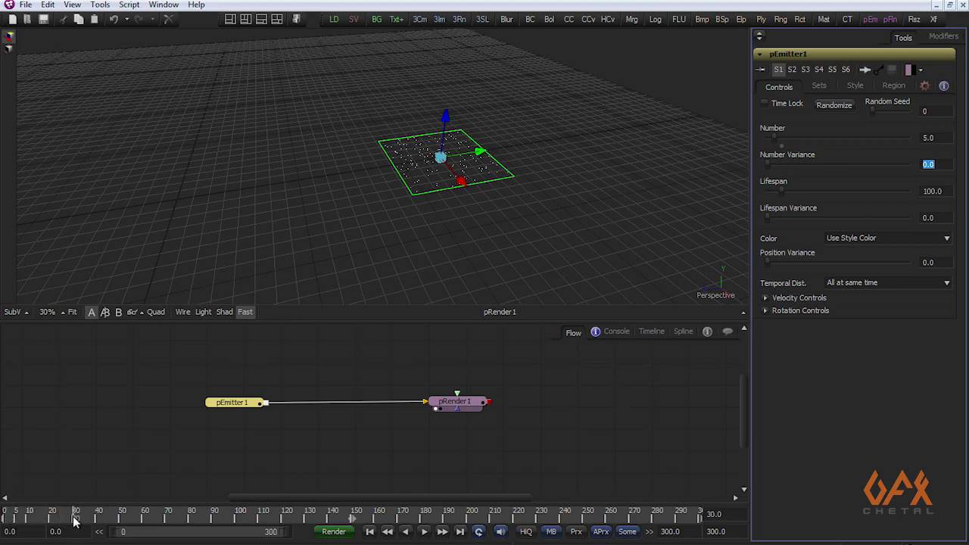
right_click(785, 127)
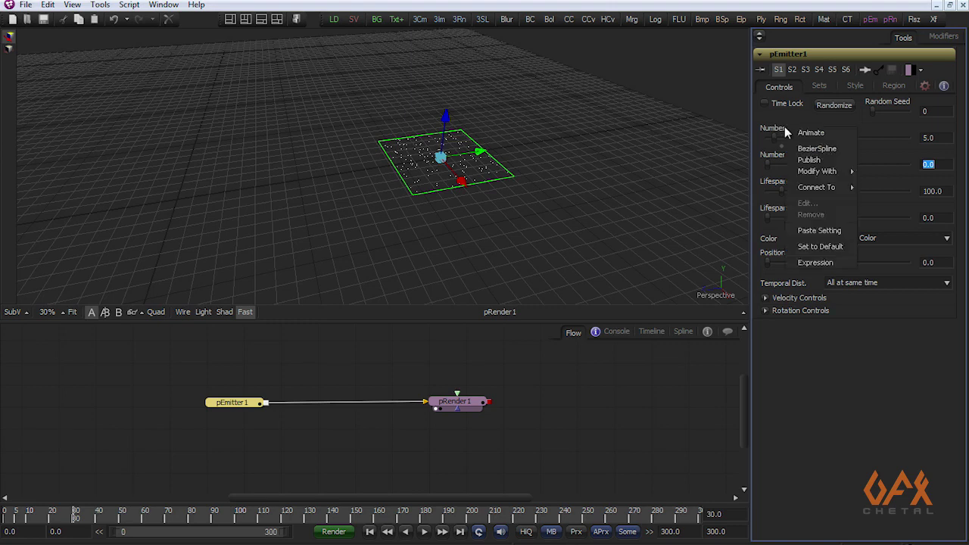
click(794, 132)
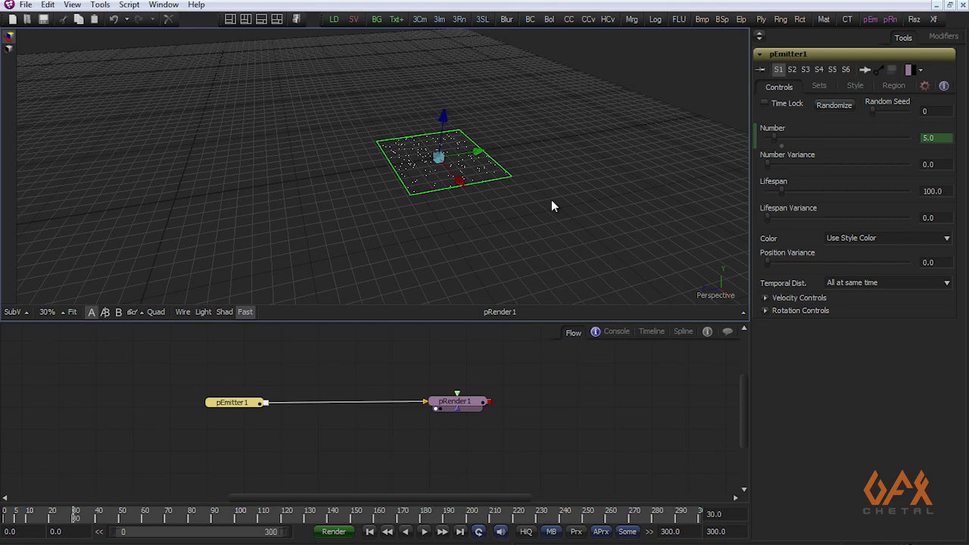
key(Right)
text(0)
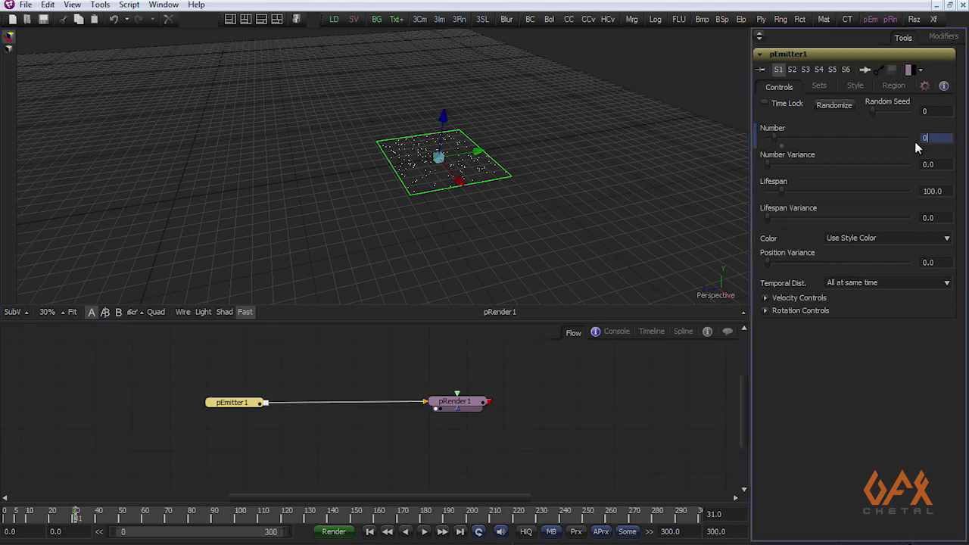
drag(347, 204, 442, 152)
drag(413, 234, 427, 218)
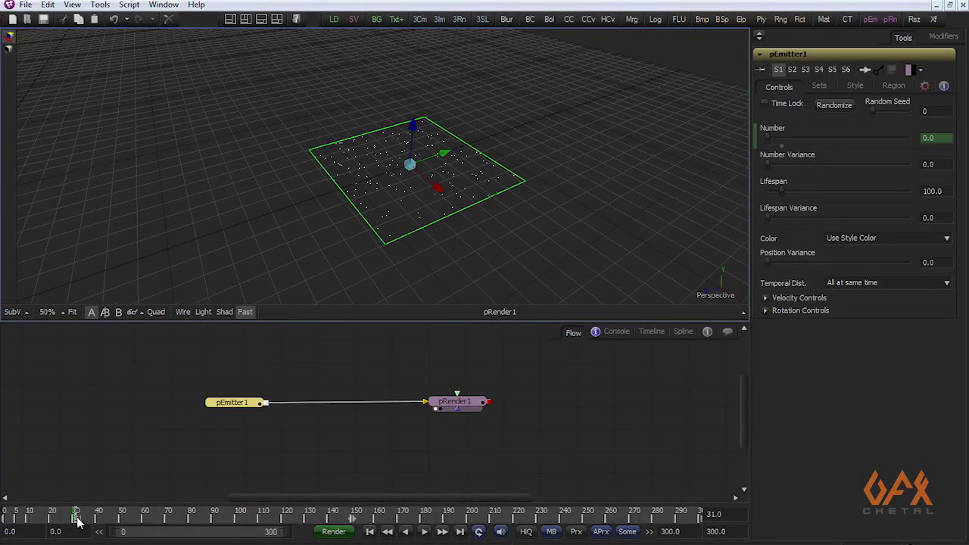
drag(78, 521, 4, 520)
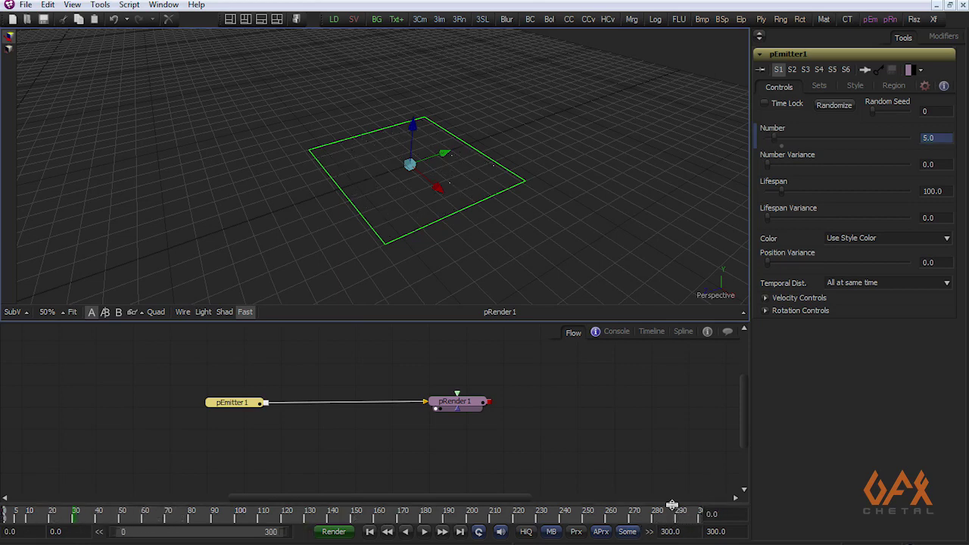
- Set the emitter's particle Lifespan to 300
drag(461, 436, 437, 437)
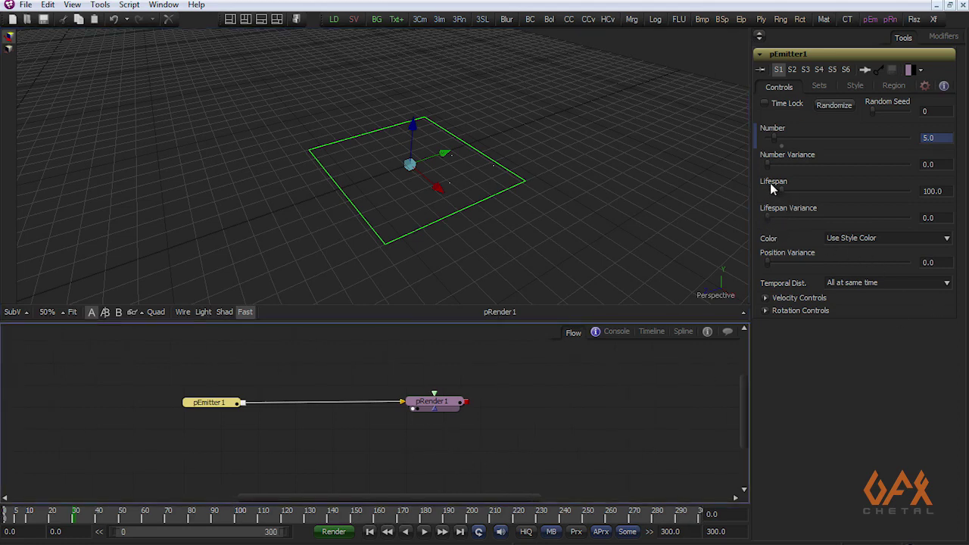
click(946, 191)
text(3)
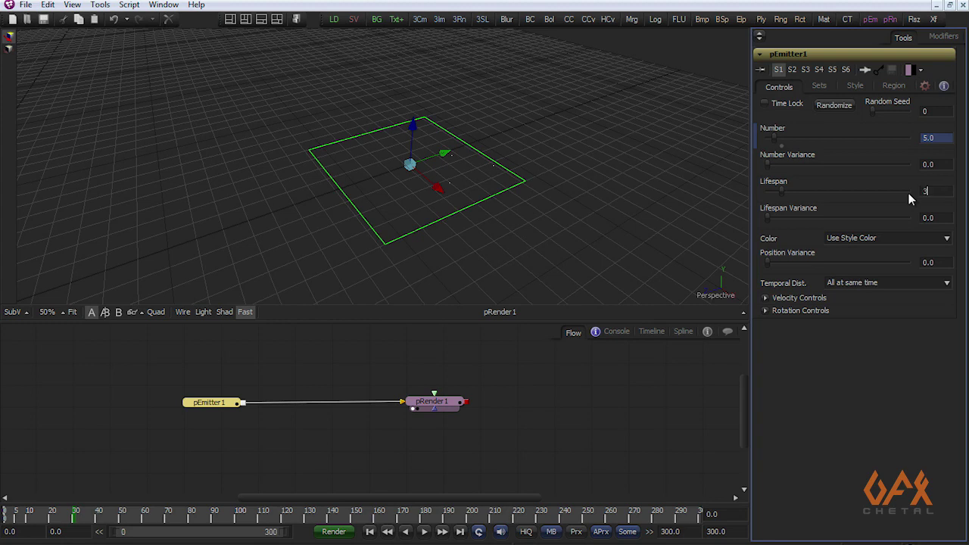
text(00)
key(Tab)
drag(458, 229, 430, 234)
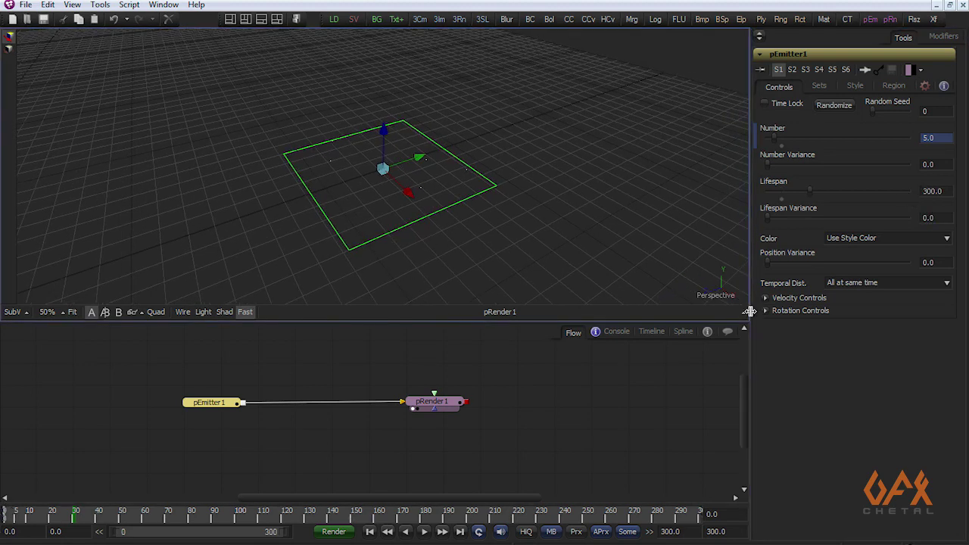
- Set the emitter's Velocity to 2 and play the simulation to check the particles' travel
click(766, 298)
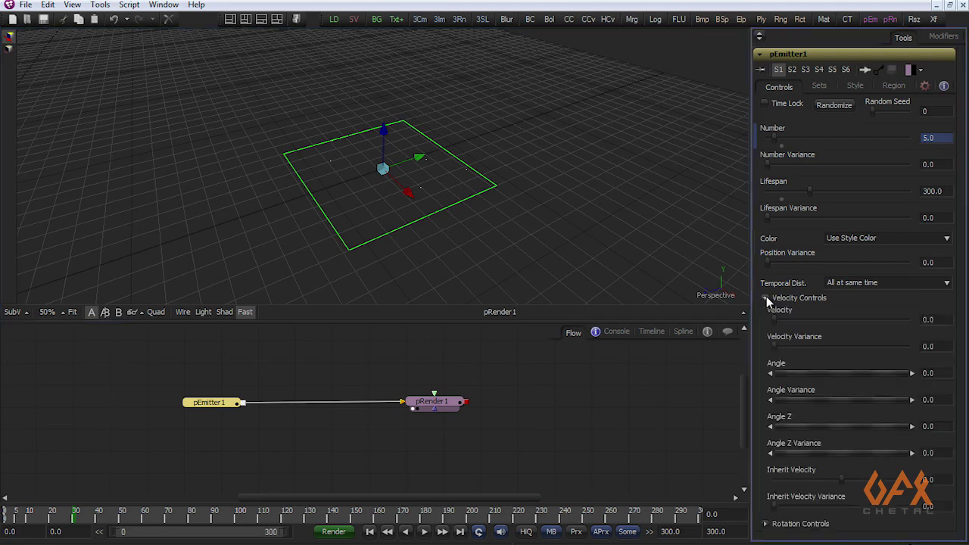
drag(939, 320, 922, 321)
click(424, 531)
click(424, 531)
drag(519, 241, 330, 243)
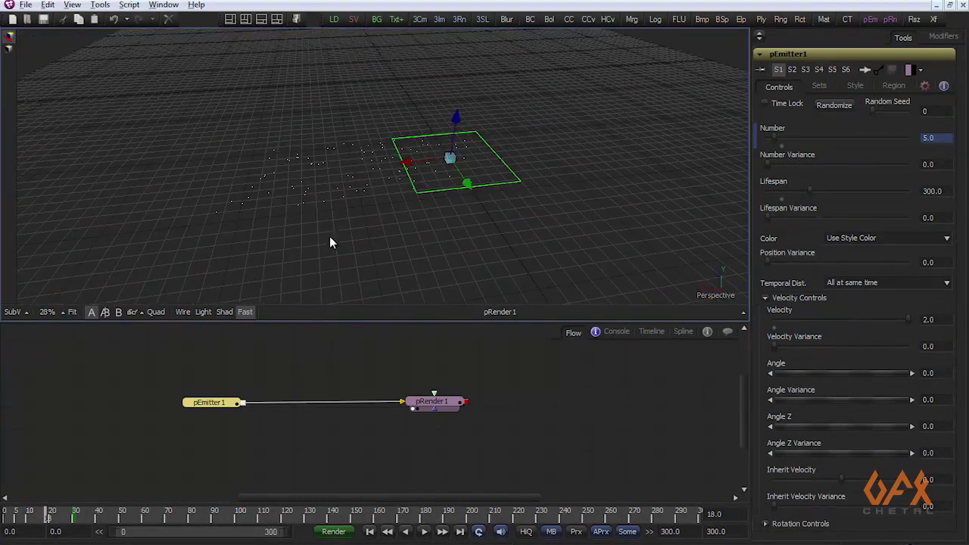
- Set the emitter's Velocity Variance to 0.3 and its velocity Angle to 45 degrees
click(938, 346)
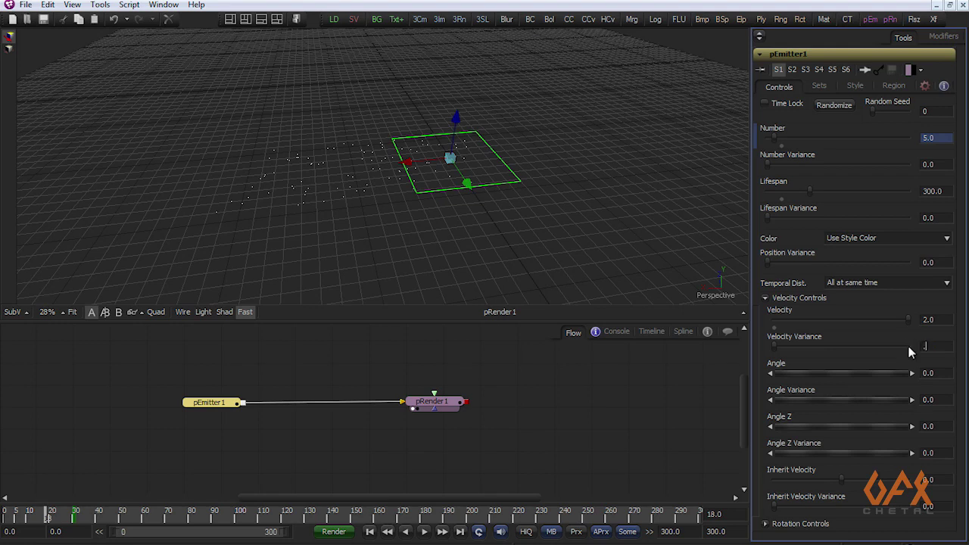
key(Tab)
mouse_move(820, 374)
mouse_down()
mouse_move(840, 374)
mouse_move(831, 374)
mouse_up()
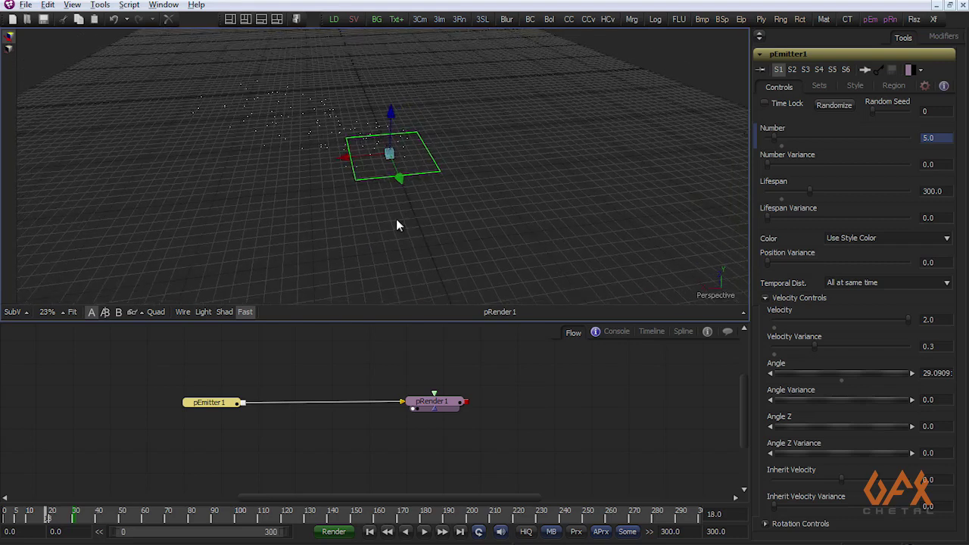
drag(397, 220, 360, 189)
click(924, 373)
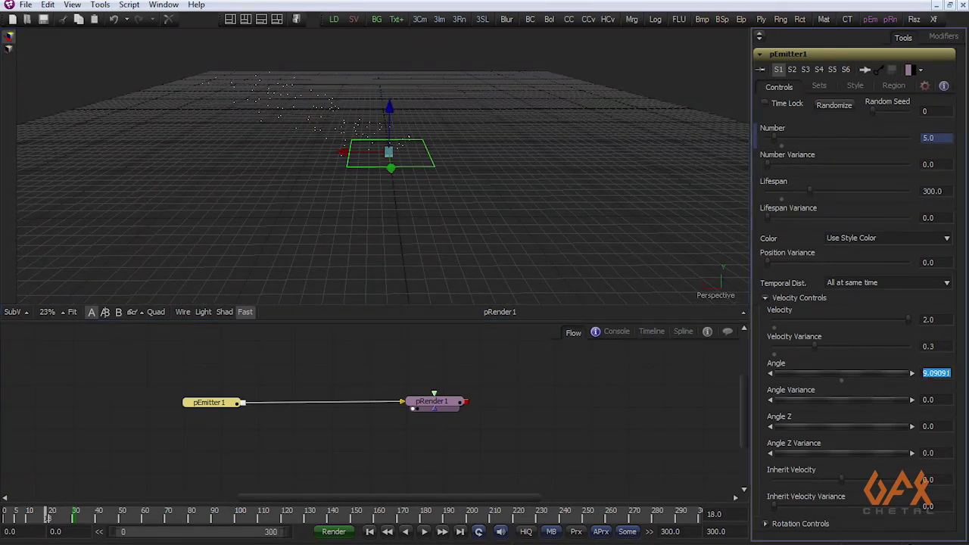
key(BackSpace)
text(45)
key(Tab)
- Set the emitter's velocity Angle Variance to 5
drag(309, 179, 452, 209)
scroll(378, 224, down, 2)
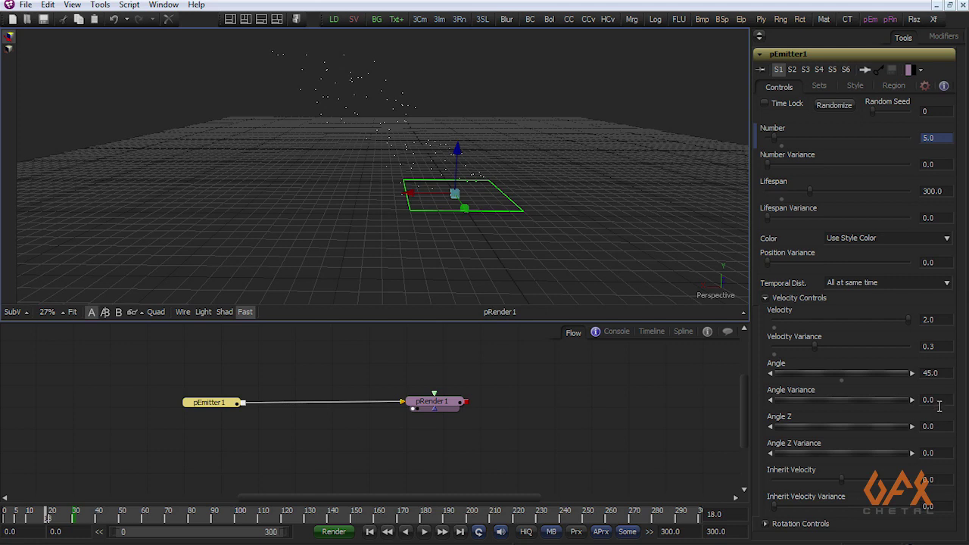
drag(213, 84, 512, 220)
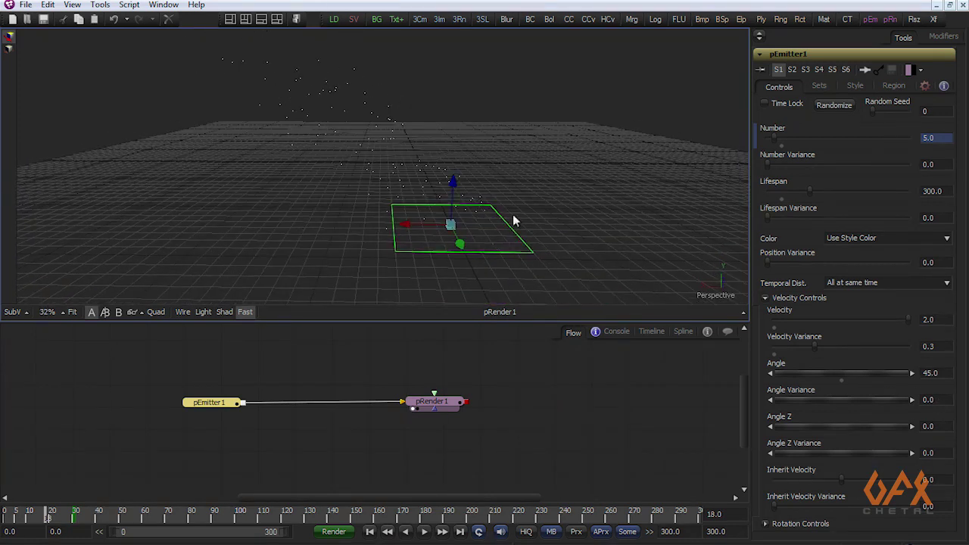
click(927, 399)
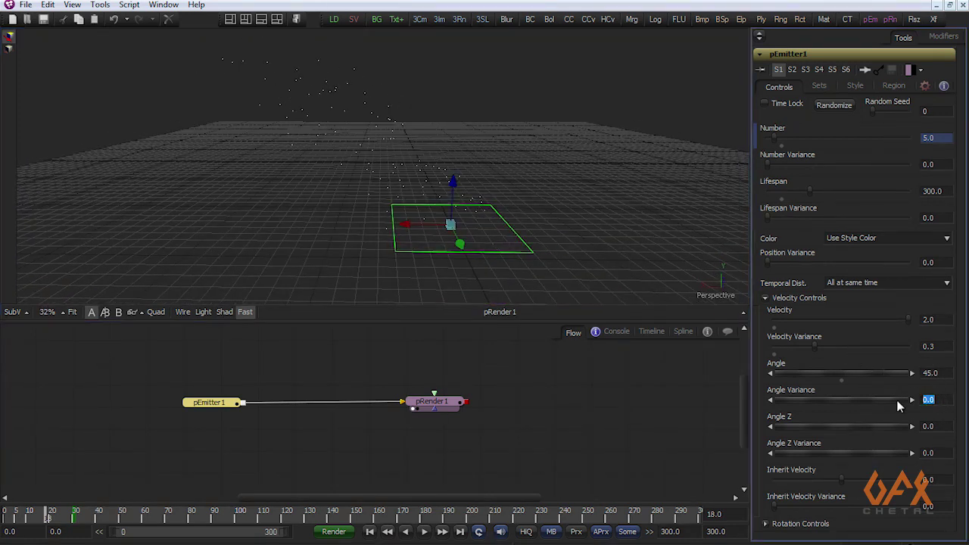
text(5)
key(Tab)
mouse_move(328, 144)
mouse_down()
mouse_move(358, 159)
mouse_move(341, 153)
mouse_up()
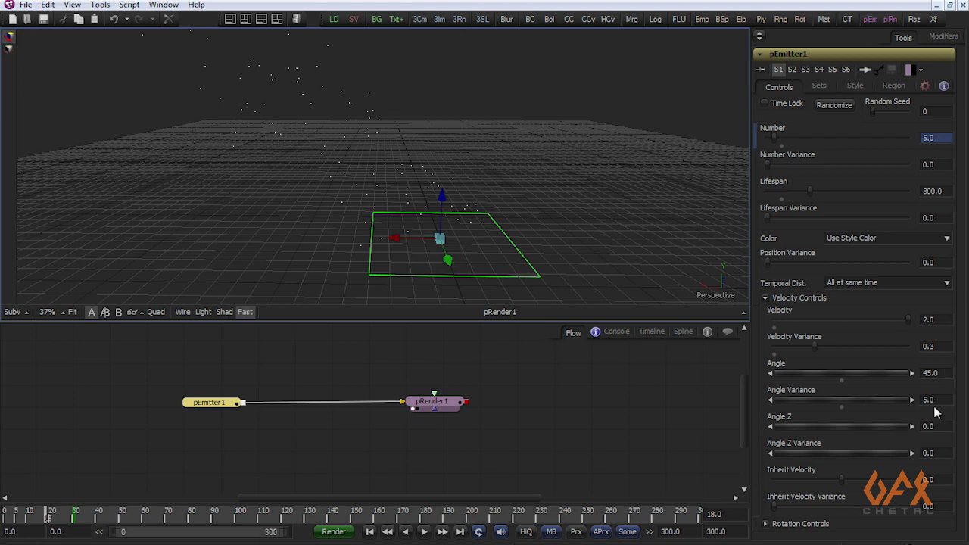
- Set the emitter's velocity Angle Z Variance to 10
drag(413, 250, 393, 259)
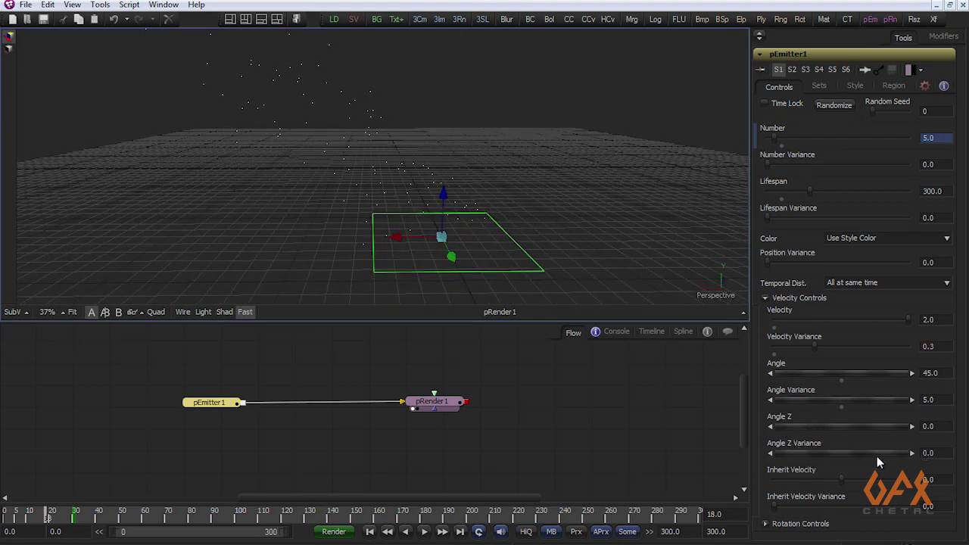
click(939, 455)
text(1)
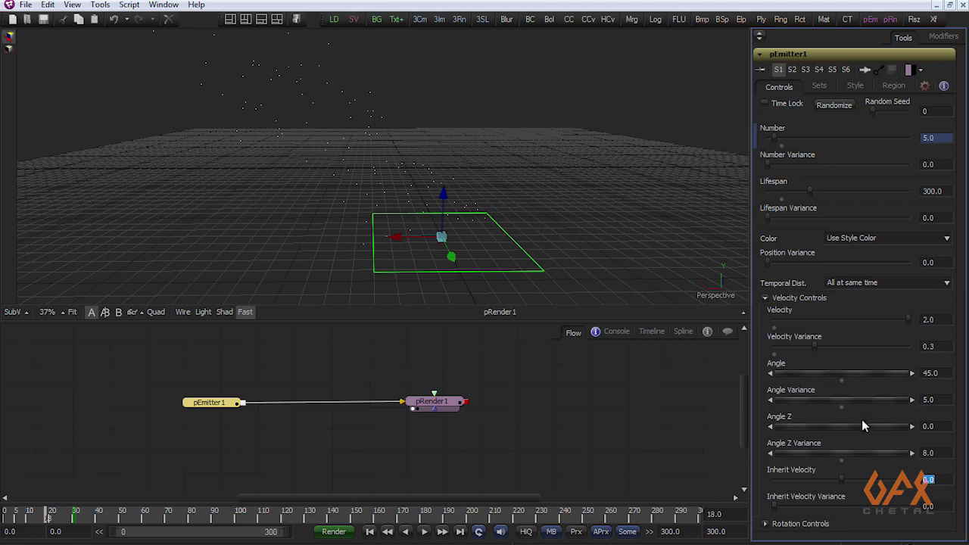
click(934, 453)
drag(240, 210, 231, 235)
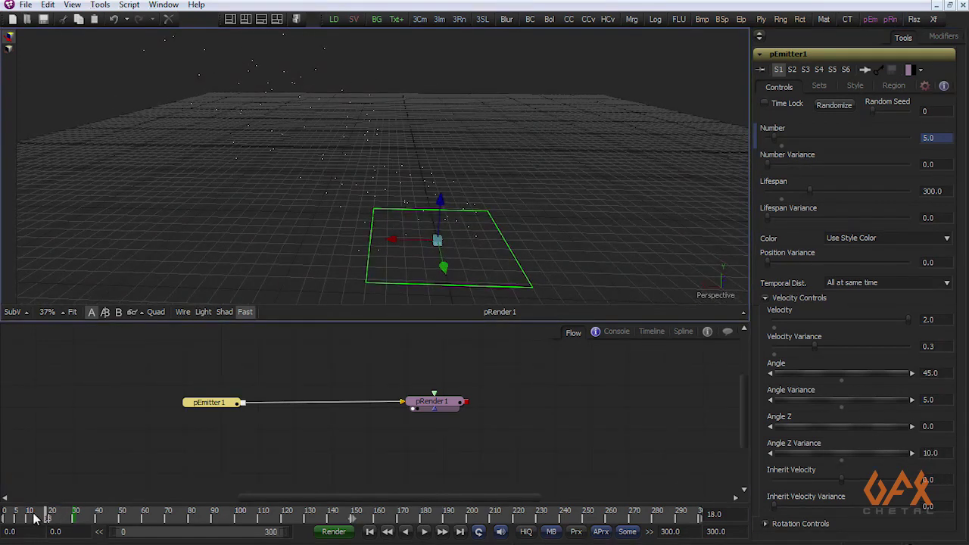
- Play the particle simulation from frame 0 to review the launch, then rewind to the start
drag(34, 515, 2, 515)
drag(272, 209, 251, 218)
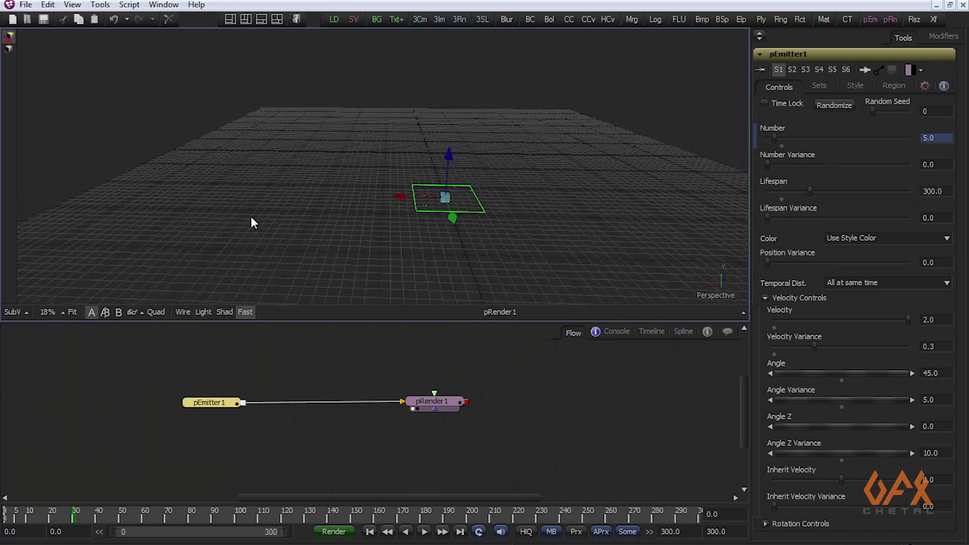
click(425, 533)
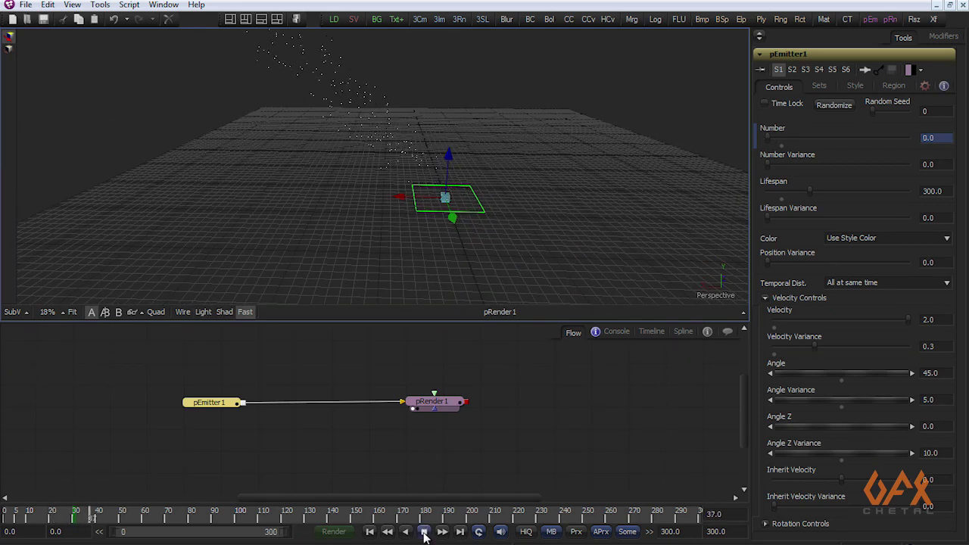
click(425, 533)
drag(225, 79, 157, 320)
drag(156, 516, 7, 516)
- Space the emitter away from the pRender node and insert a pDirectionalForce node between them
click(209, 404)
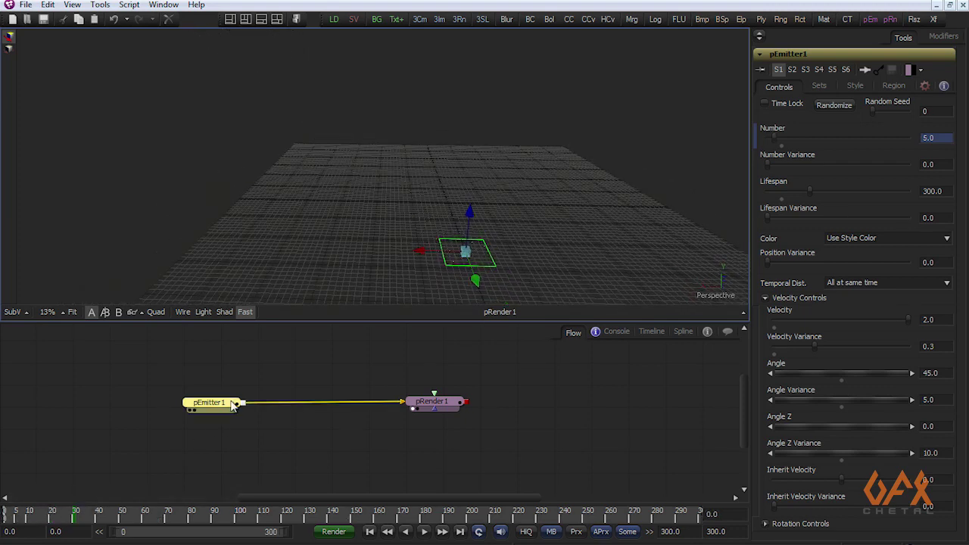
drag(209, 404, 132, 403)
click(157, 359)
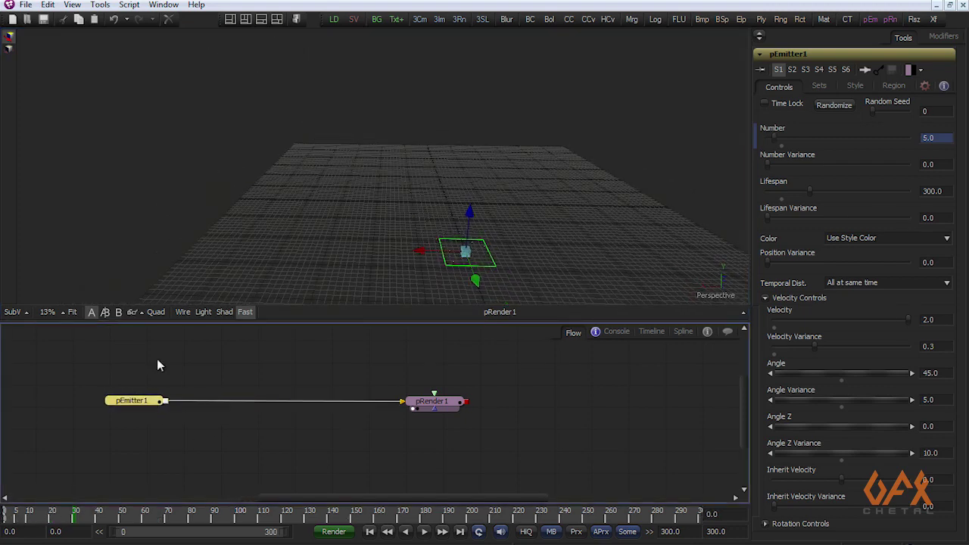
click(106, 6)
mouse_move(133, 295)
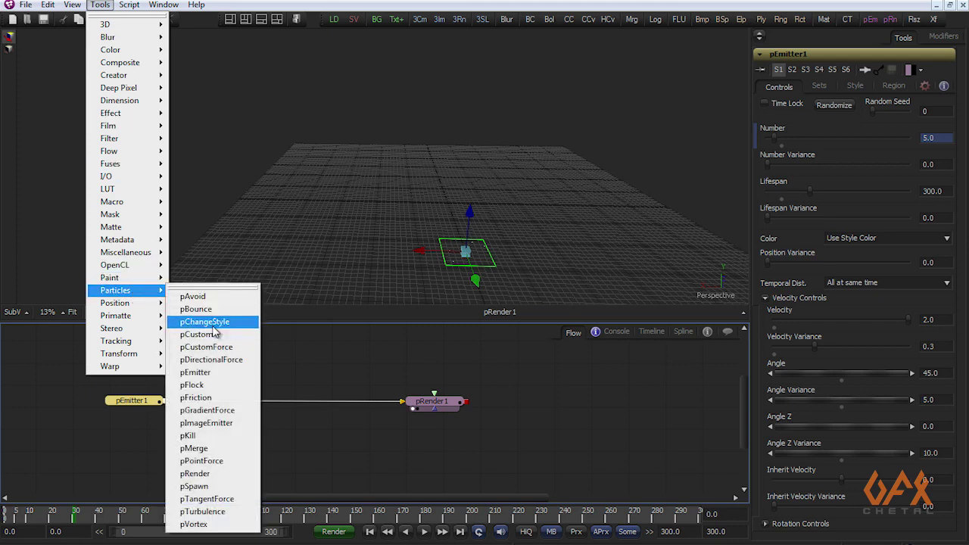
click(218, 360)
click(215, 397)
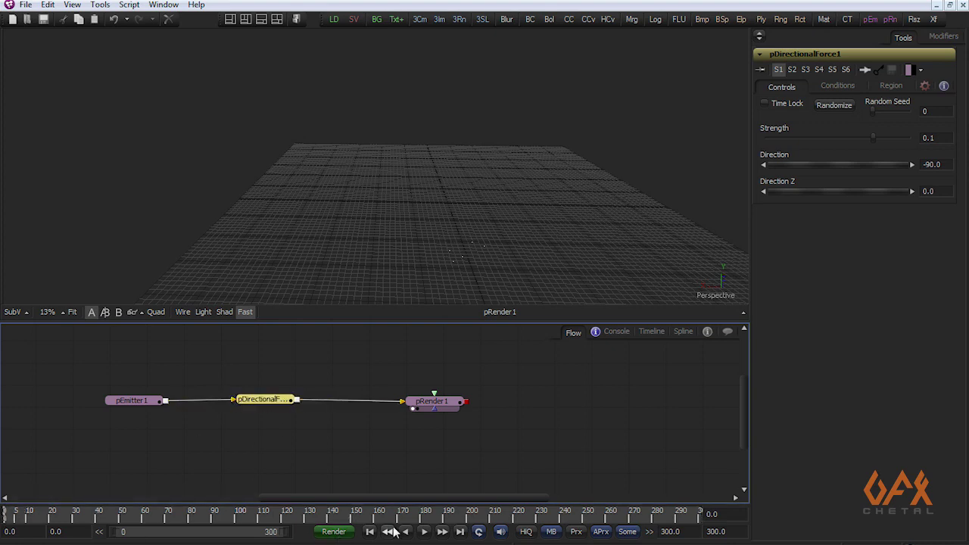
- Play the simulation to examine how the directional force bends the particles' path
click(425, 532)
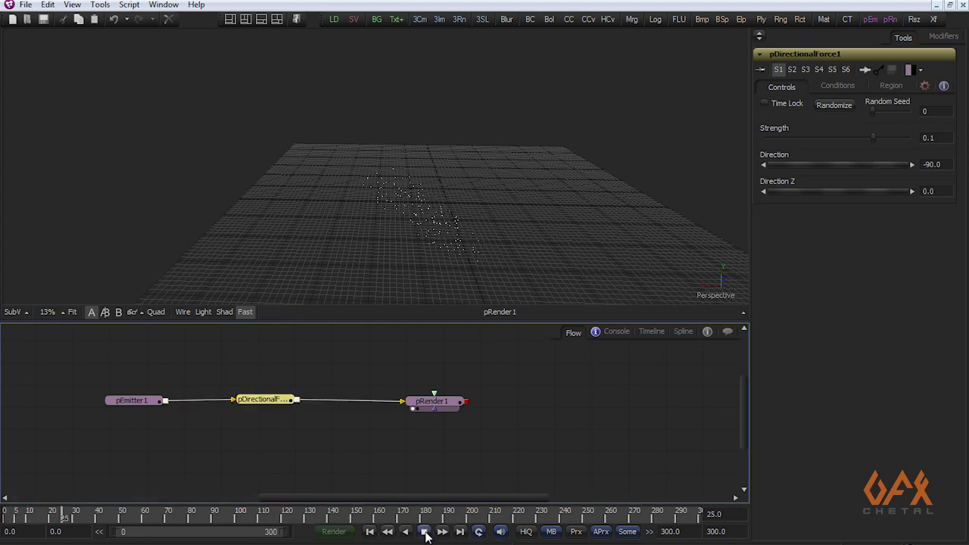
click(425, 531)
drag(352, 181, 330, 145)
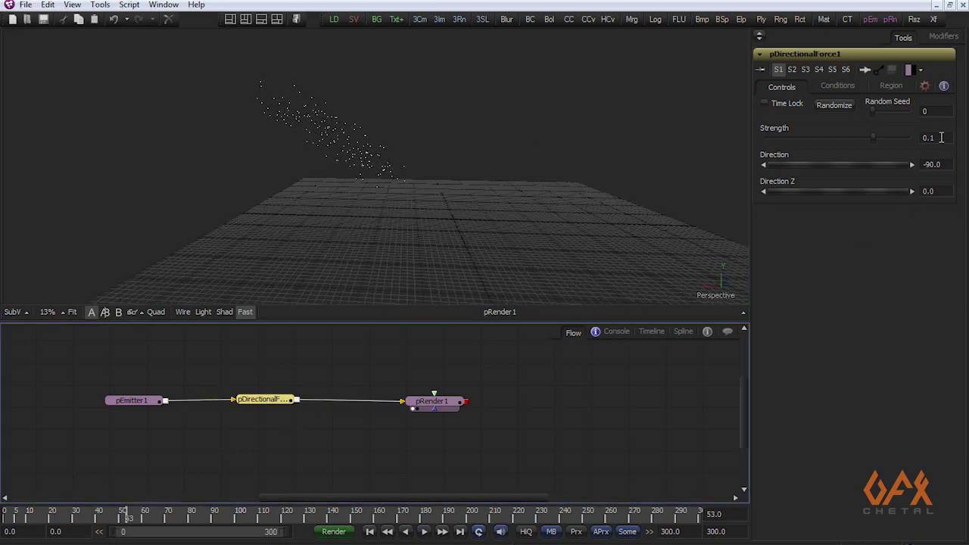
- Set the directional force's Strength to 0.25
drag(945, 139, 917, 142)
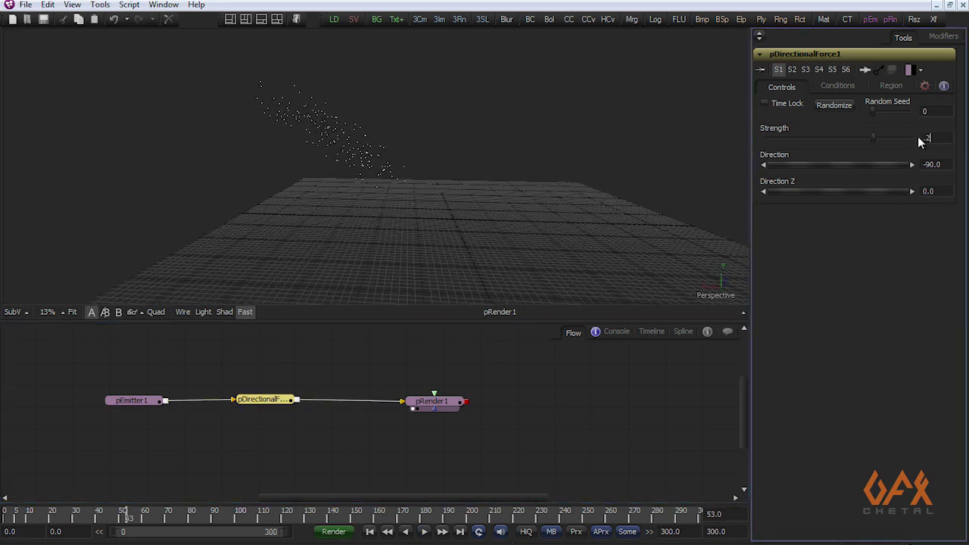
text(0.2)
key(Tab)
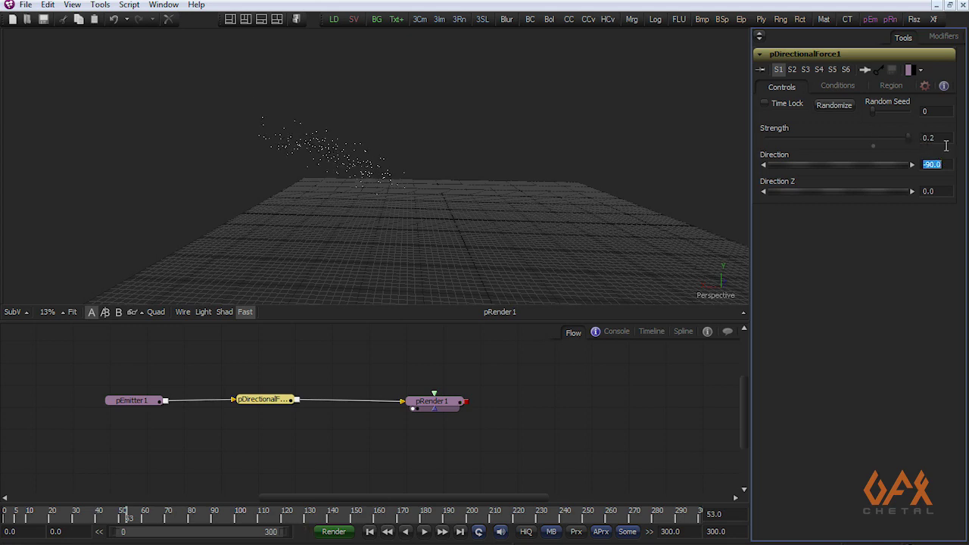
click(945, 141)
text(5)
key(Tab)
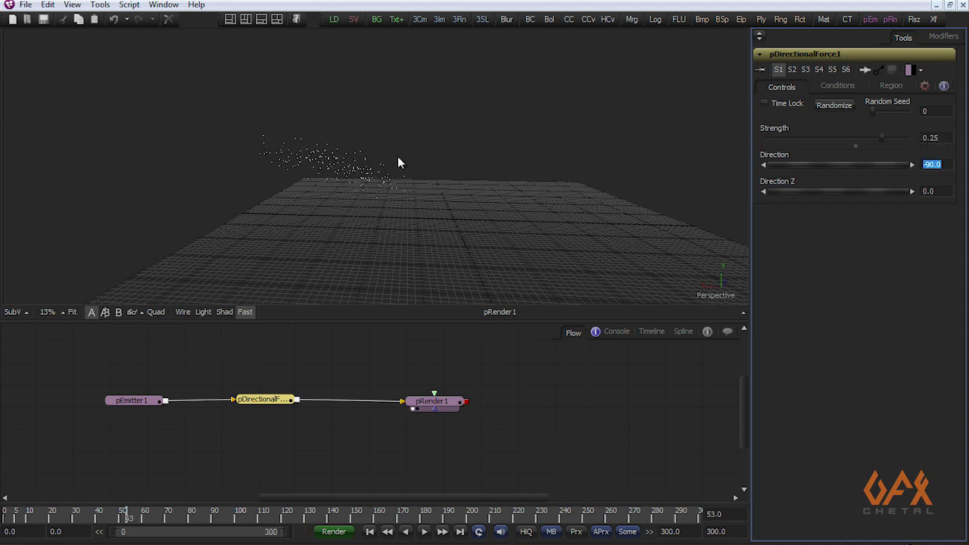
- Replay the simulation from frame 0 to about frame 150 to examine the particles' falling arc
scroll(371, 166, down, 2)
drag(319, 216, 303, 227)
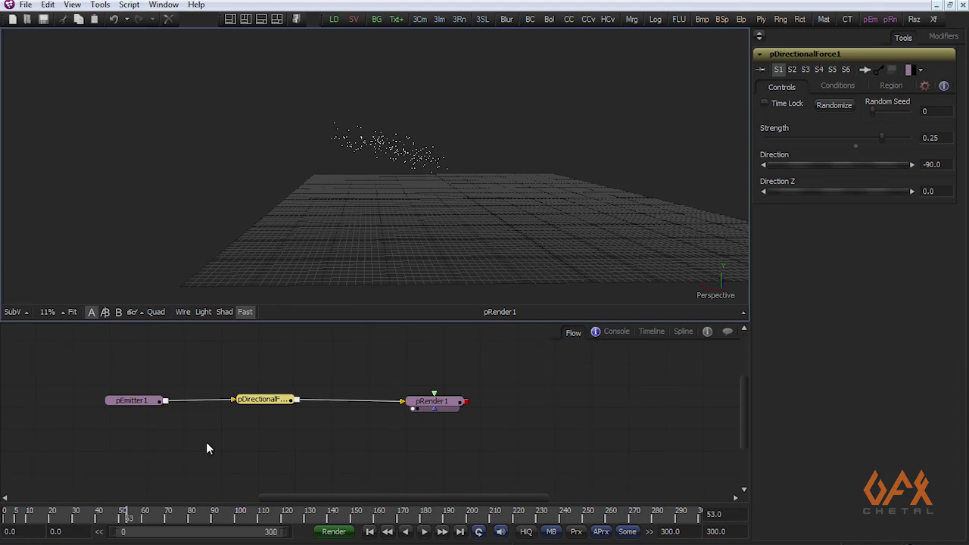
click(3, 518)
click(421, 533)
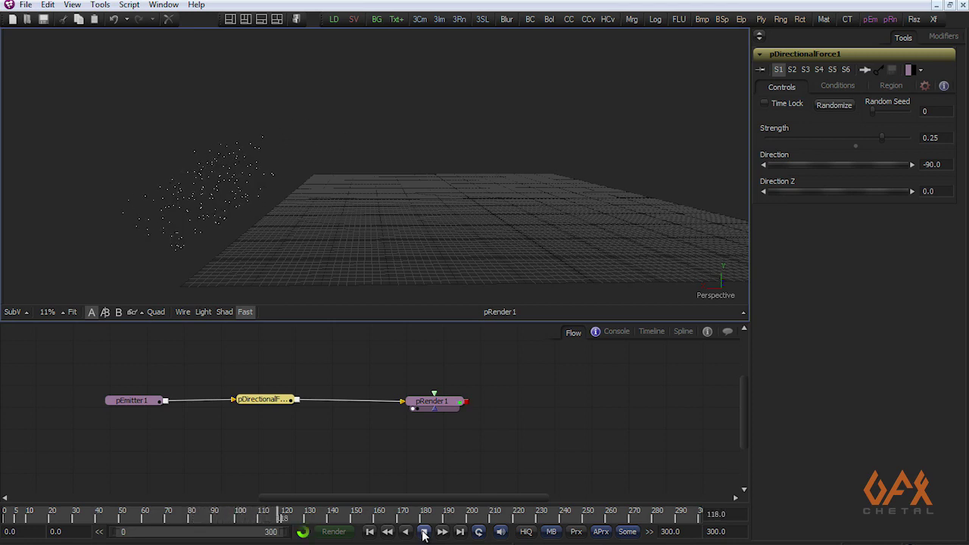
click(424, 533)
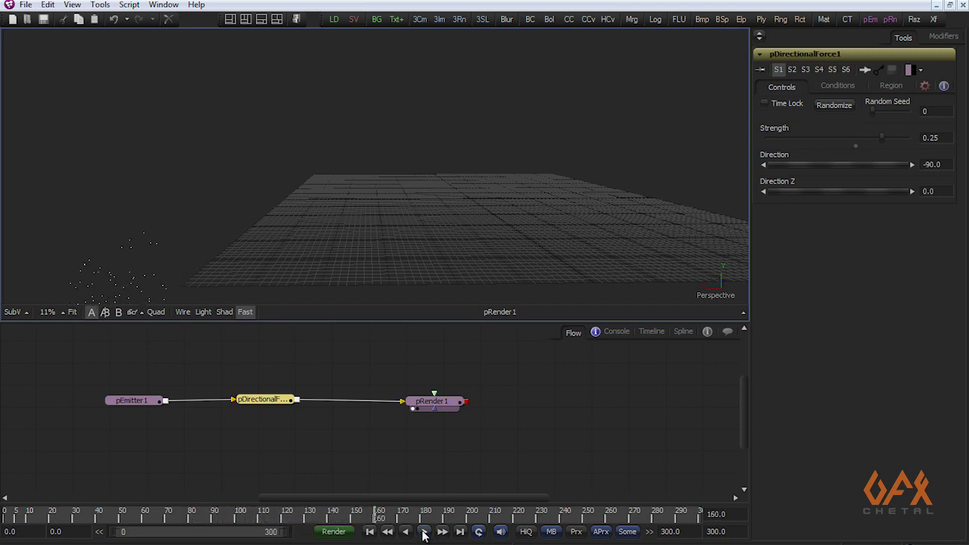
- Move to frame 60 and change the emitter's particle style to Line
drag(242, 515, 143, 536)
scroll(382, 177, up, 3)
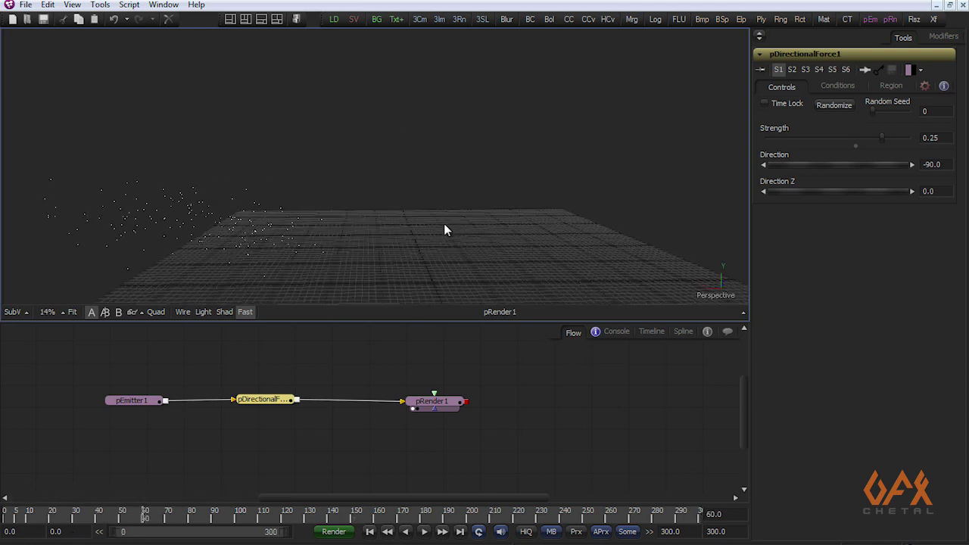
click(136, 402)
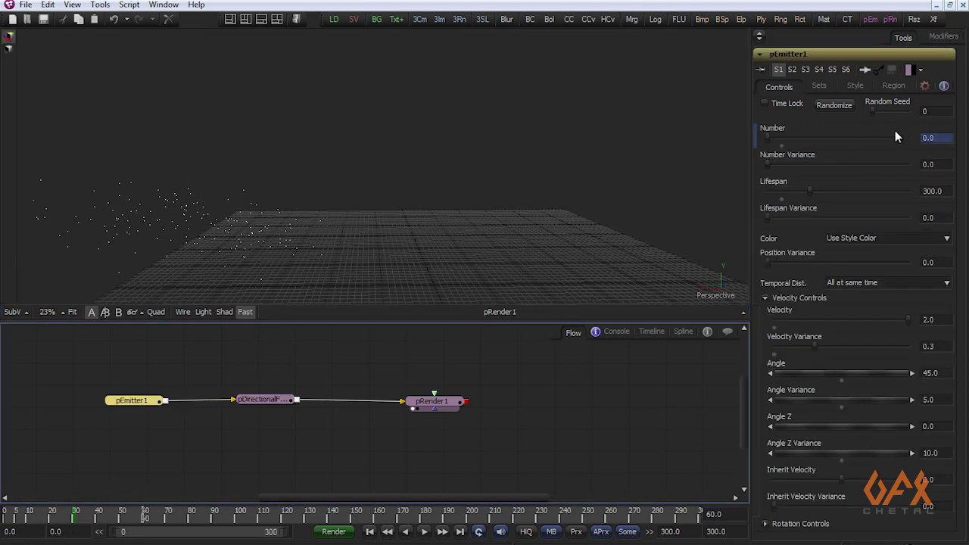
click(856, 86)
click(865, 106)
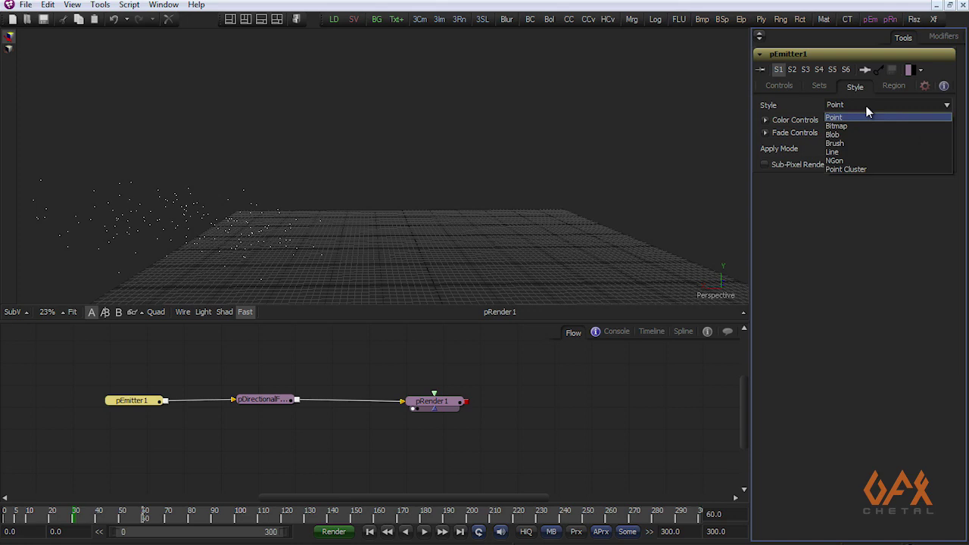
click(855, 153)
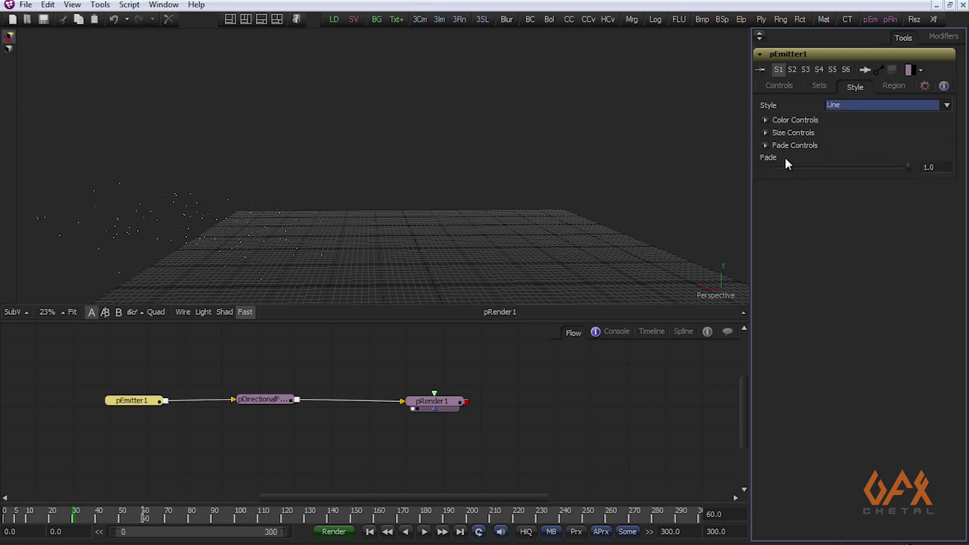
- Set the Size of the emitter's line particles to 2.0 and inspect them from several angles
click(765, 133)
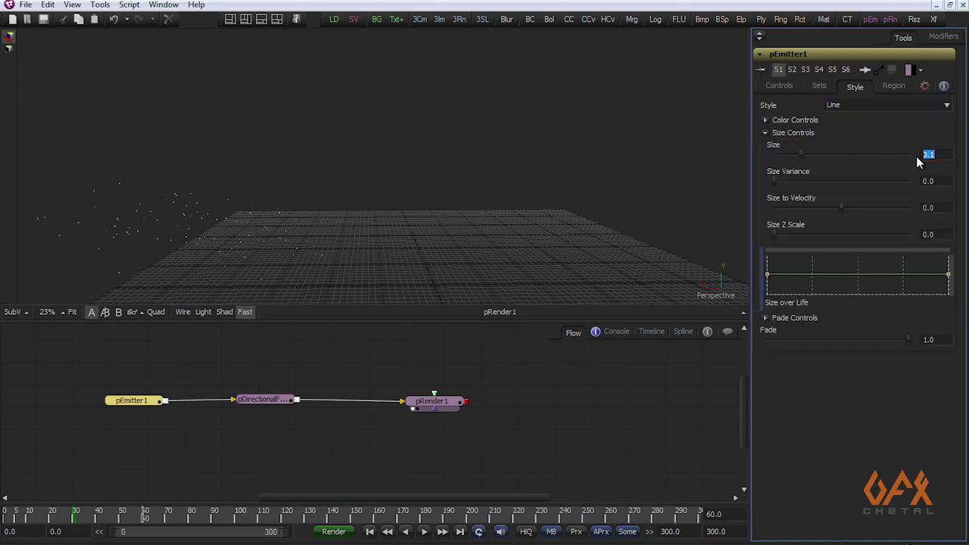
text(2)
key(Tab)
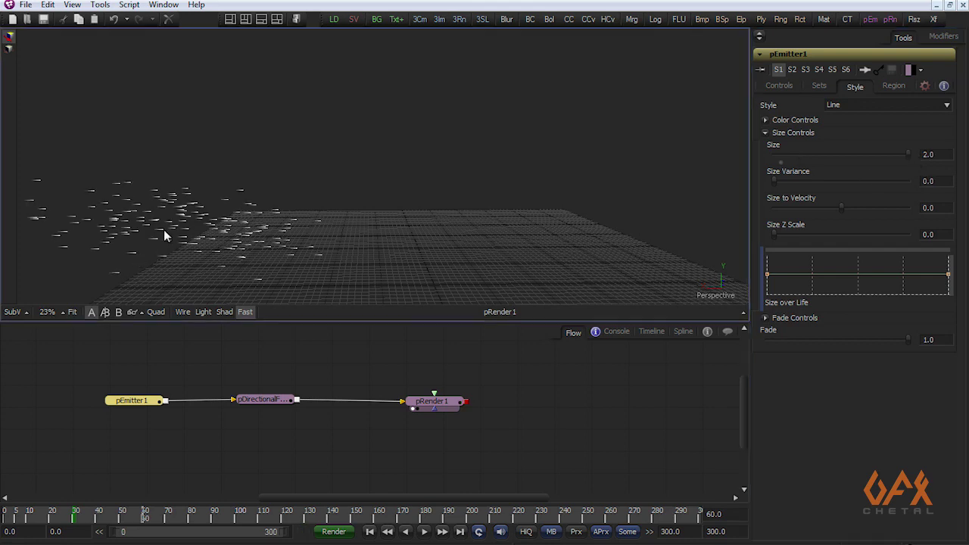
drag(162, 234, 240, 239)
drag(316, 231, 286, 214)
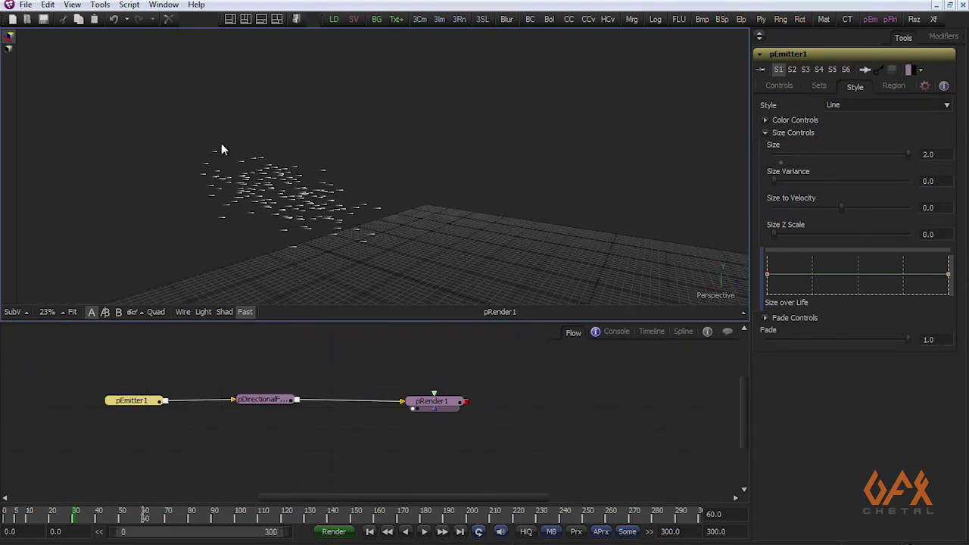
drag(427, 231, 331, 234)
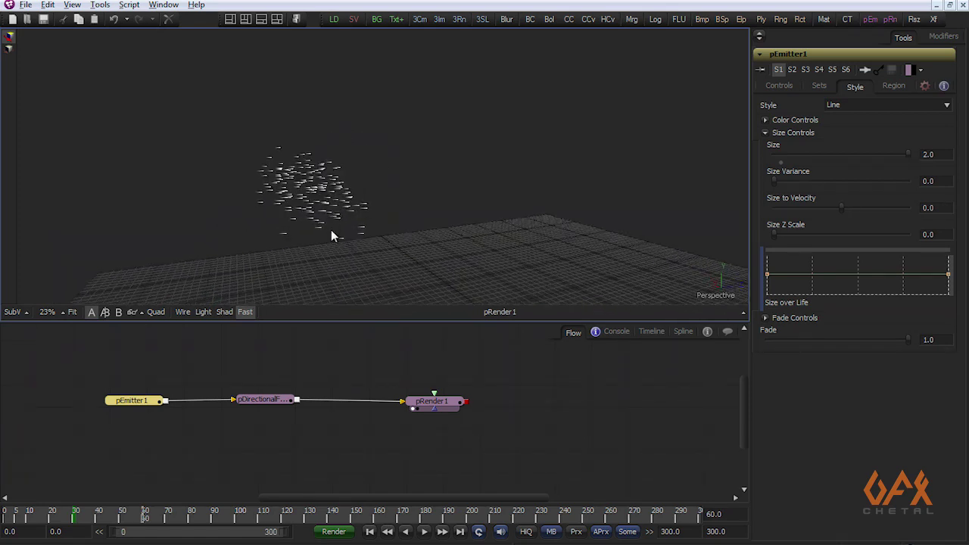
- Turn off Always Face Camera in the emitter's rotation settings
click(781, 85)
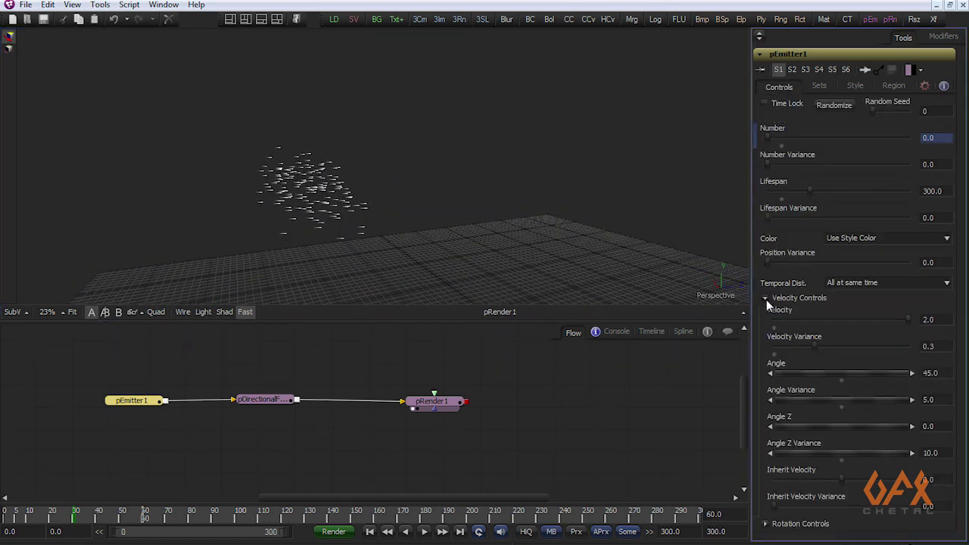
click(766, 298)
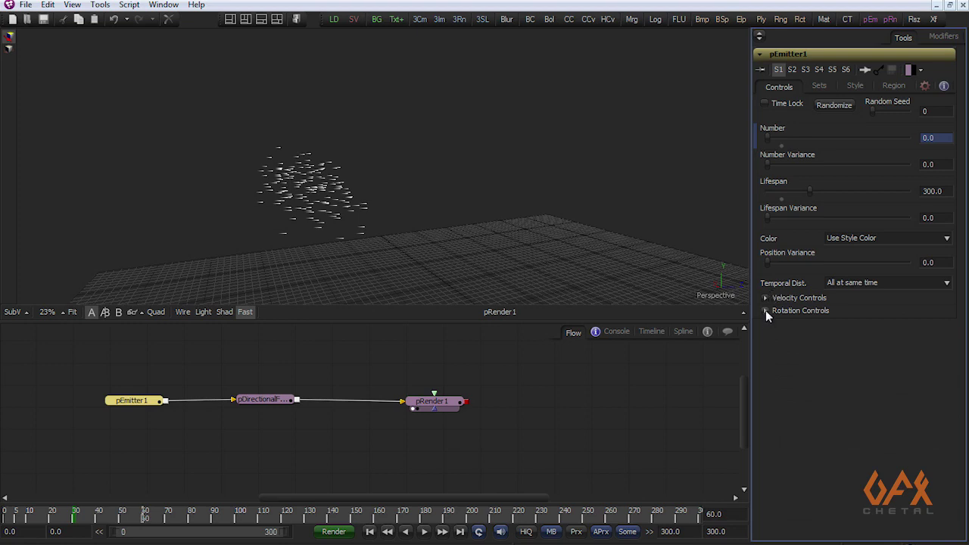
click(766, 310)
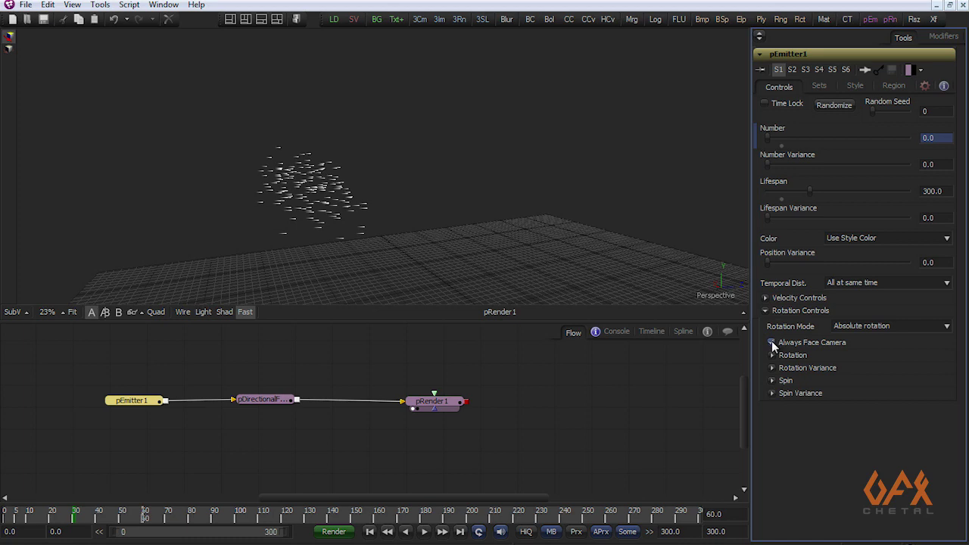
click(771, 341)
mouse_move(309, 225)
mouse_down()
mouse_move(414, 226)
mouse_move(318, 241)
mouse_up()
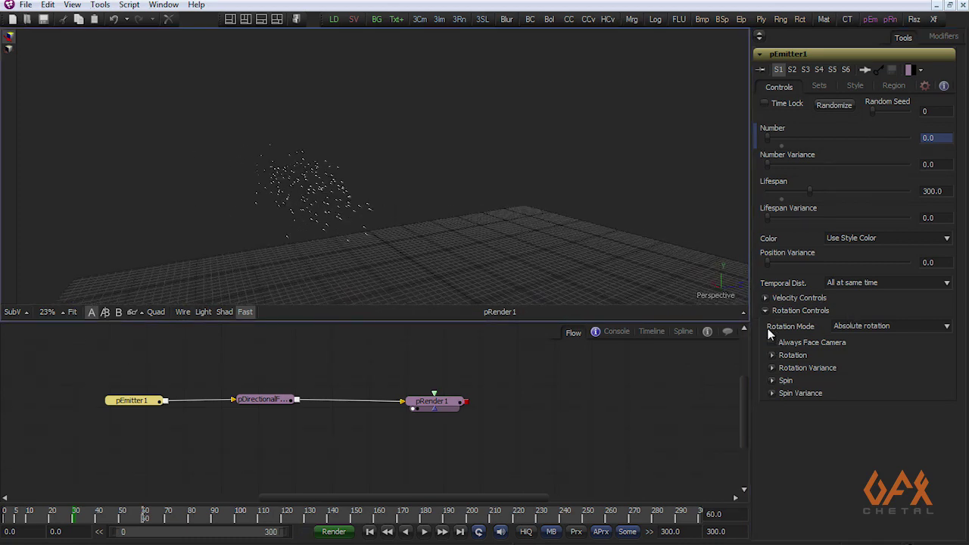
- Set the emitter's Rotation Mode to Rotation relative to motion and examine the arrows' orientation around frame 64
click(854, 326)
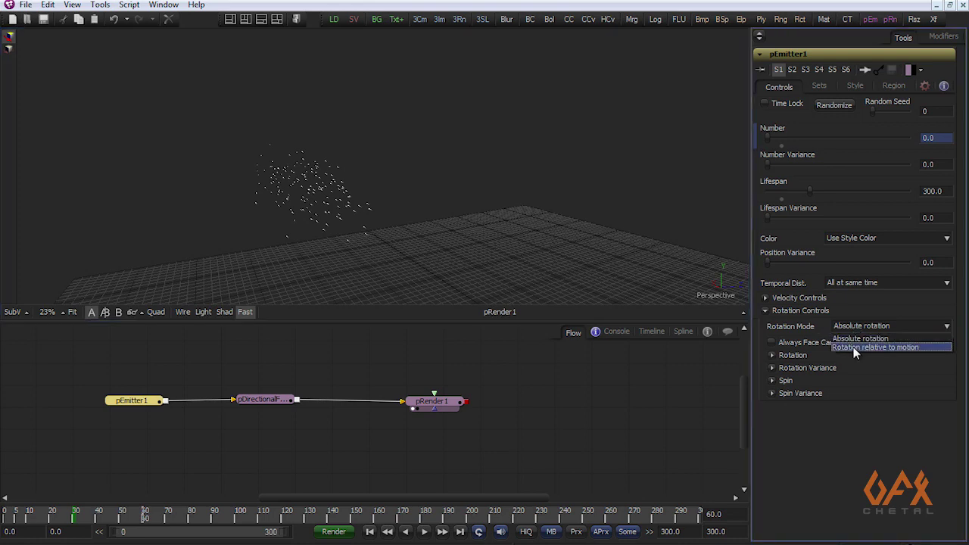
click(853, 347)
mouse_move(249, 221)
mouse_down()
mouse_move(390, 188)
mouse_move(325, 217)
mouse_move(389, 203)
mouse_move(309, 303)
mouse_up()
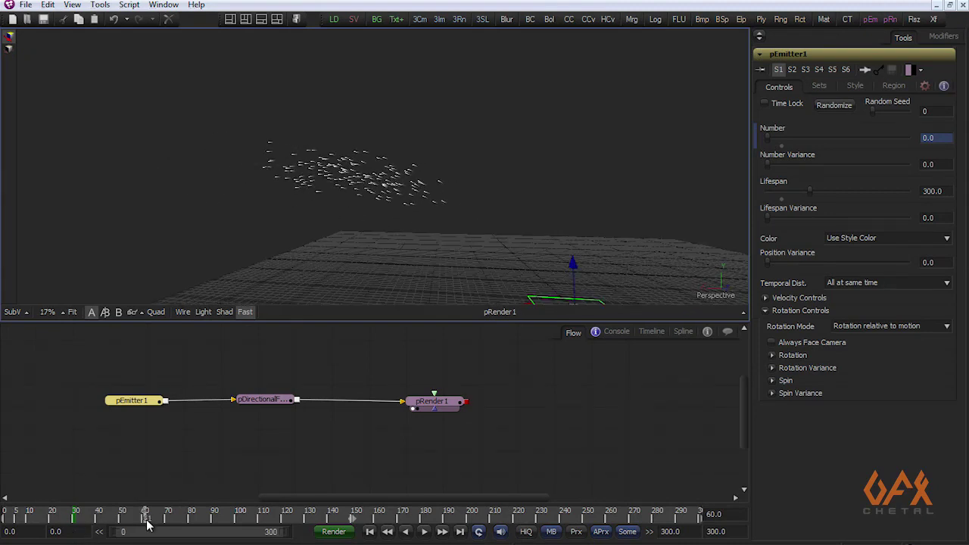
mouse_move(147, 525)
mouse_down()
mouse_move(328, 521)
mouse_move(15, 523)
mouse_move(169, 531)
mouse_move(39, 525)
mouse_move(154, 531)
mouse_up()
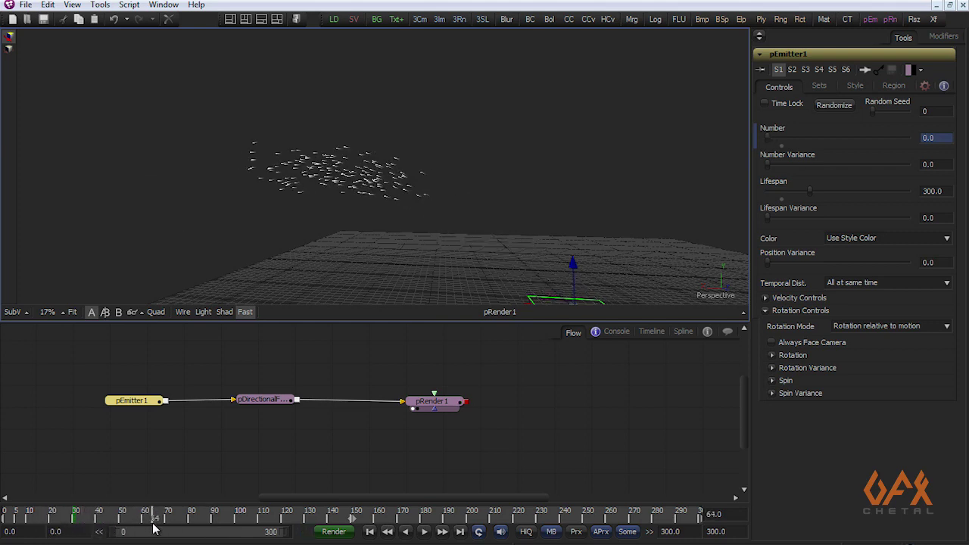
drag(288, 231, 271, 170)
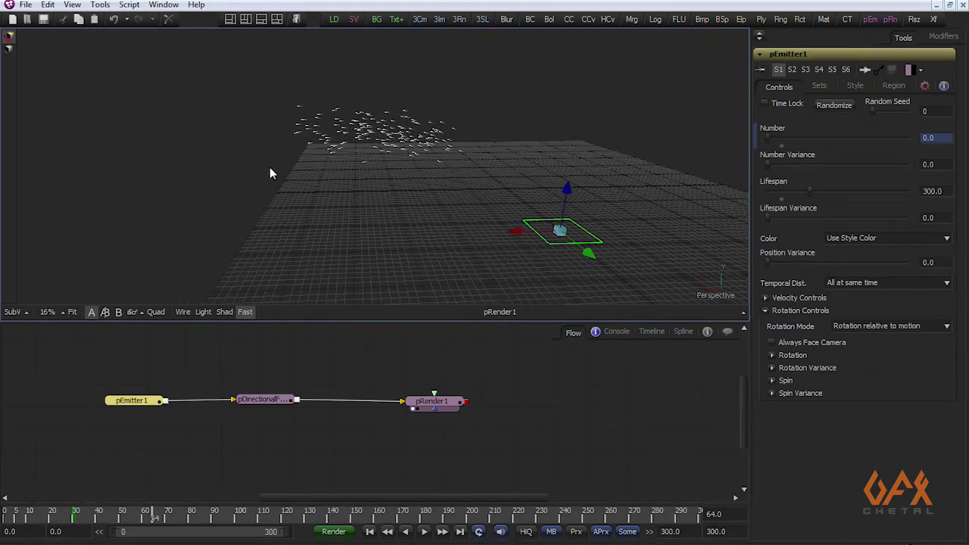
drag(213, 271, 222, 254)
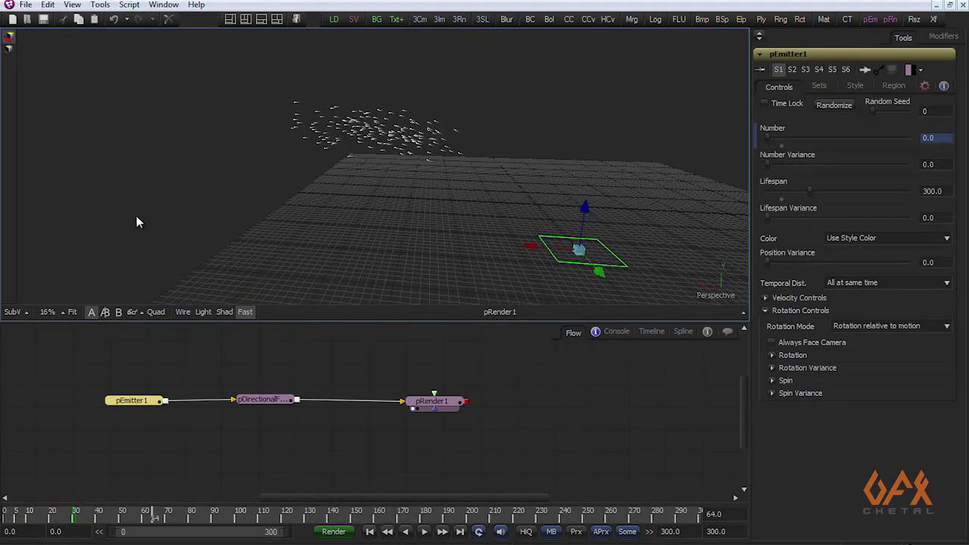
drag(295, 248, 280, 197)
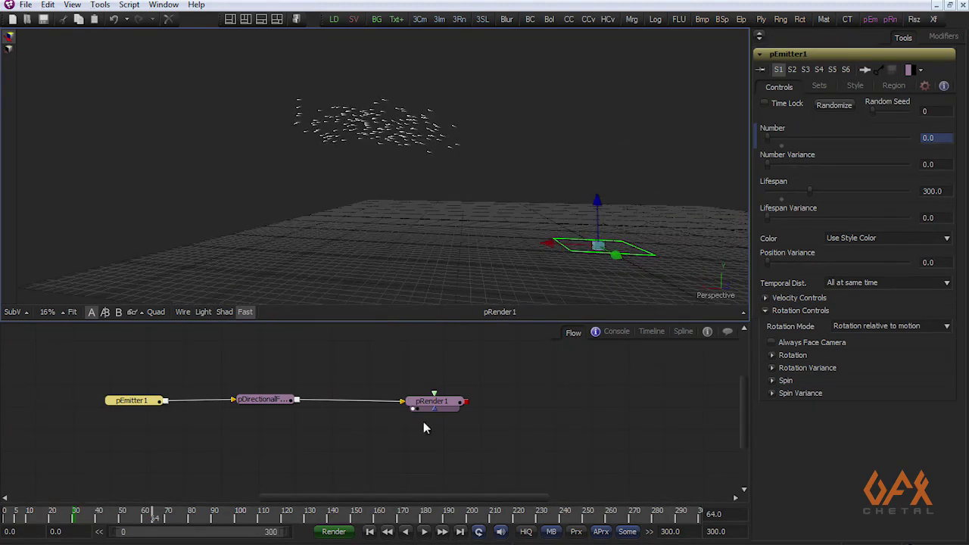
- Add a Shape 3D plane node and place it below the particle nodes in the flow
drag(435, 403, 430, 398)
click(100, 5)
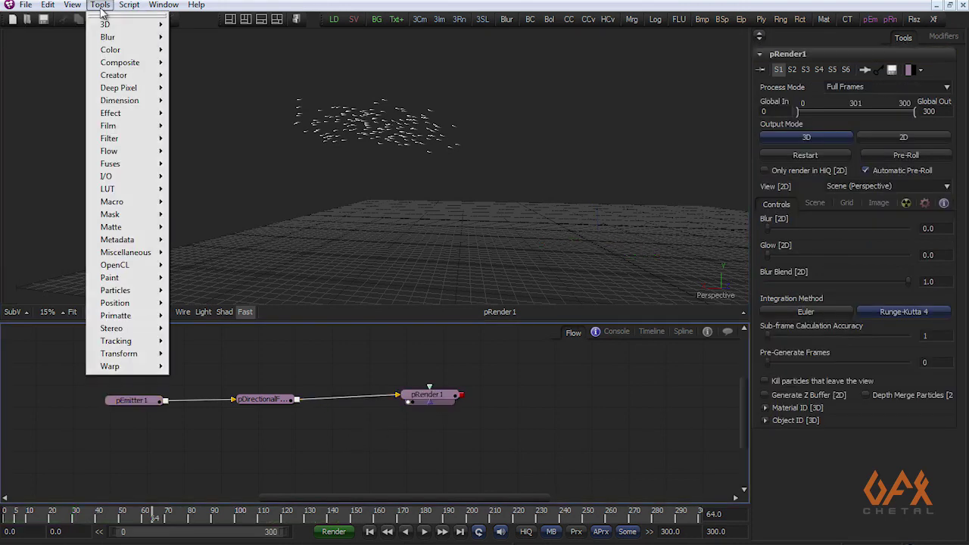
mouse_move(123, 26)
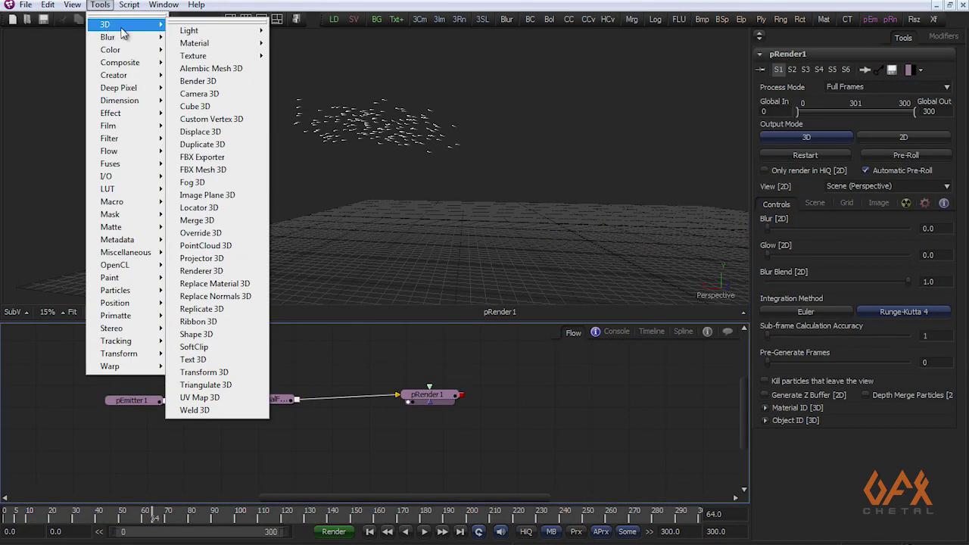
click(228, 334)
drag(359, 438, 208, 471)
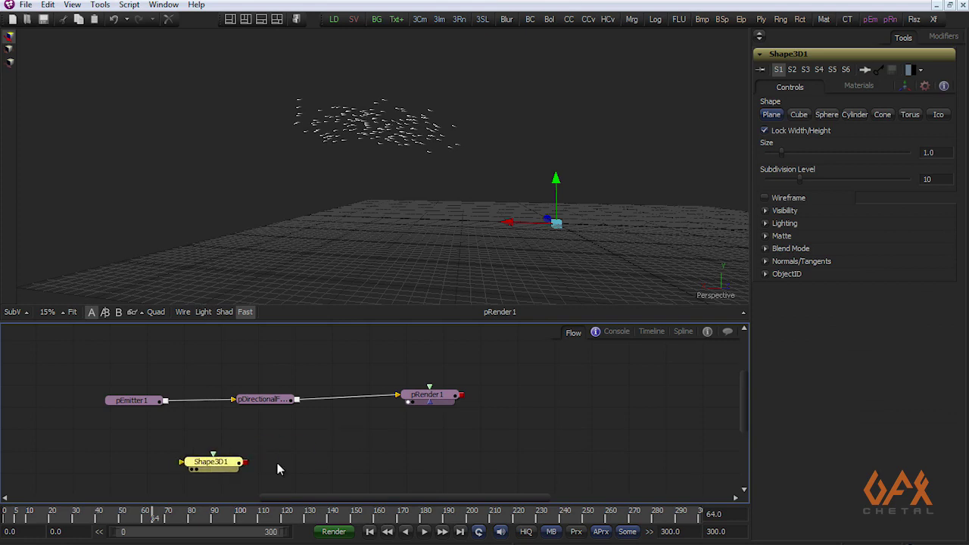
- Combine the pRender and Shape3D outputs in a Merge3D node and show the merged scene in the viewer
drag(461, 396, 245, 462)
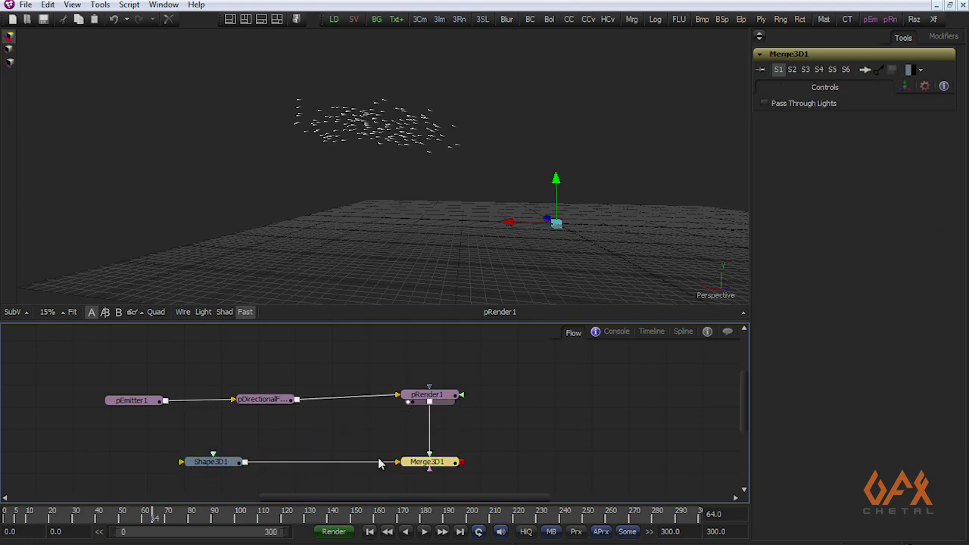
click(409, 468)
drag(317, 209, 380, 195)
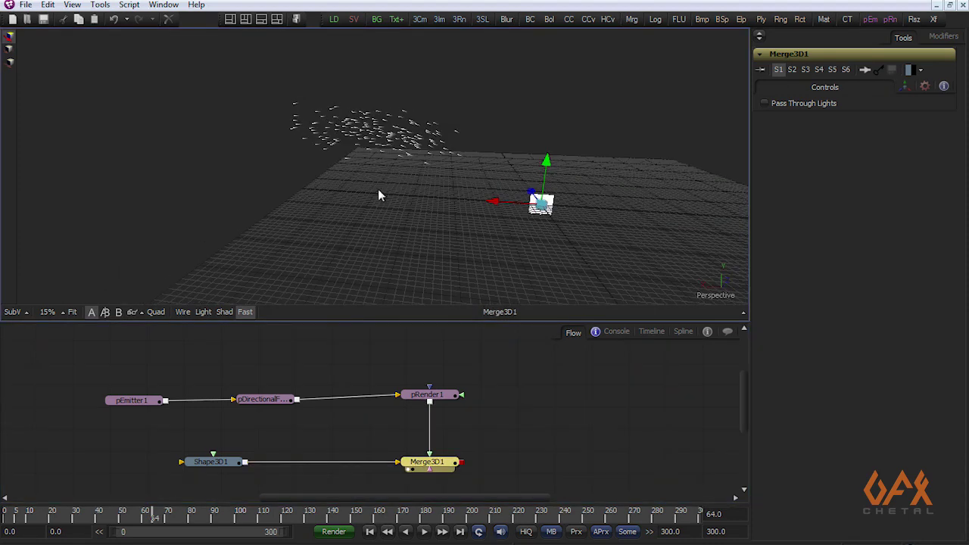
- Rotate the plane -90 degrees around X and shift it to an X Offset of about 15.15 beneath the arrows
drag(221, 462, 211, 471)
mouse_move(401, 194)
mouse_down()
mouse_move(331, 210)
mouse_move(422, 221)
mouse_move(391, 187)
mouse_move(382, 191)
mouse_up()
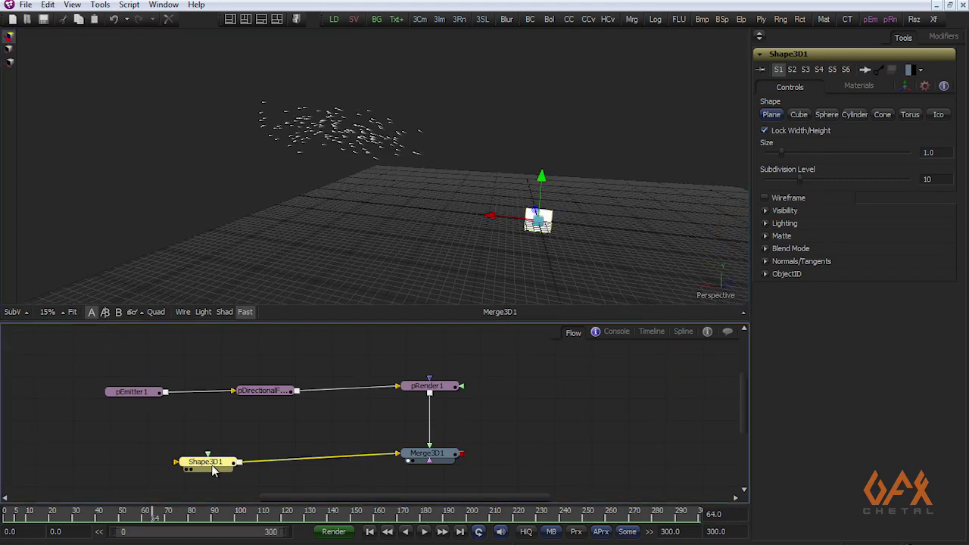
click(905, 87)
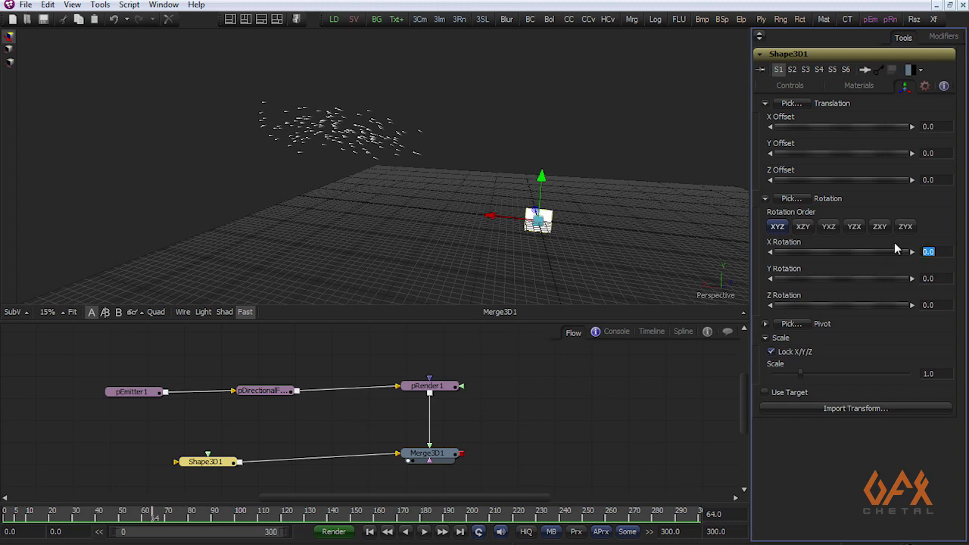
text(-90)
key(Return)
drag(489, 216, 199, 201)
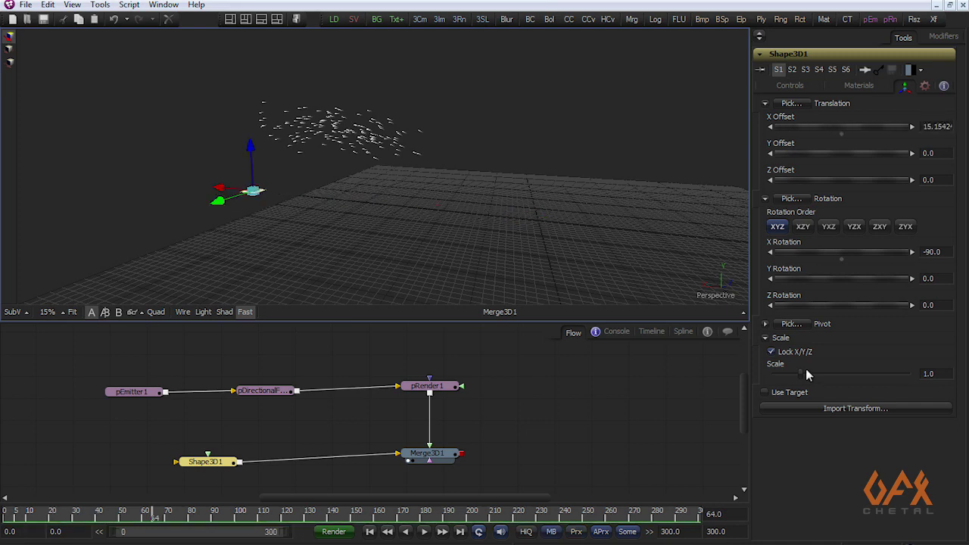
- Enlarge the plane to Size 10.0 as a ground surface for the arrows
click(772, 87)
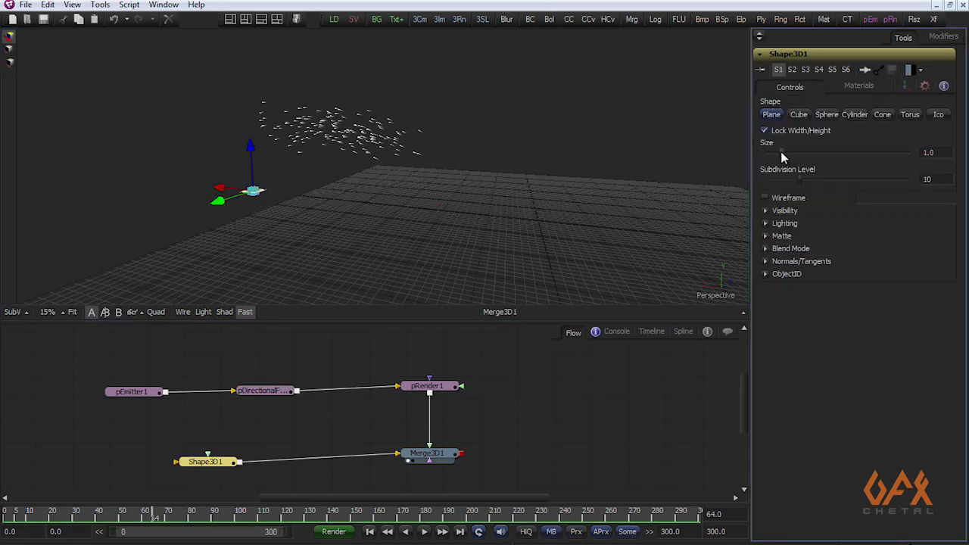
drag(781, 152, 965, 157)
drag(178, 118, 281, 227)
- Set the emitter's Angle Z Variance to 0 in its velocity settings
click(140, 392)
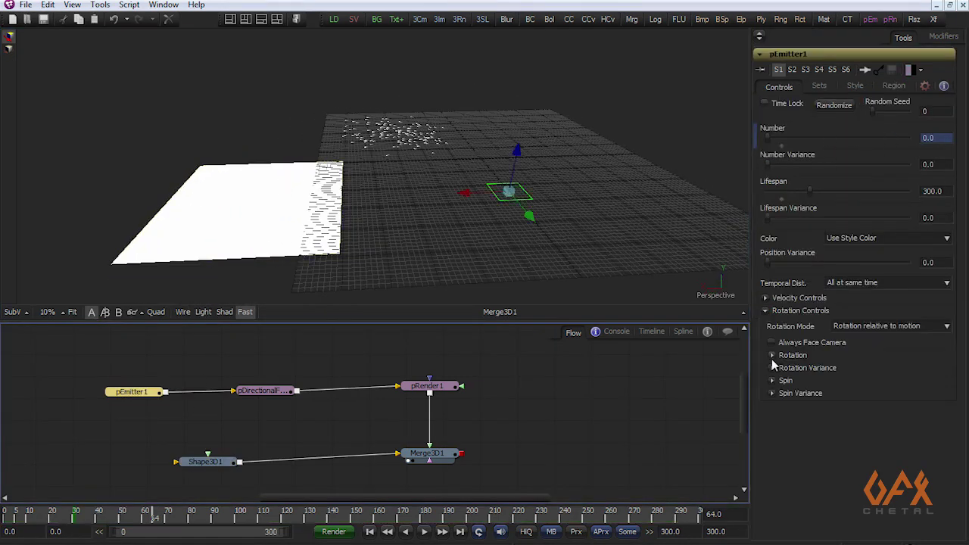
click(772, 368)
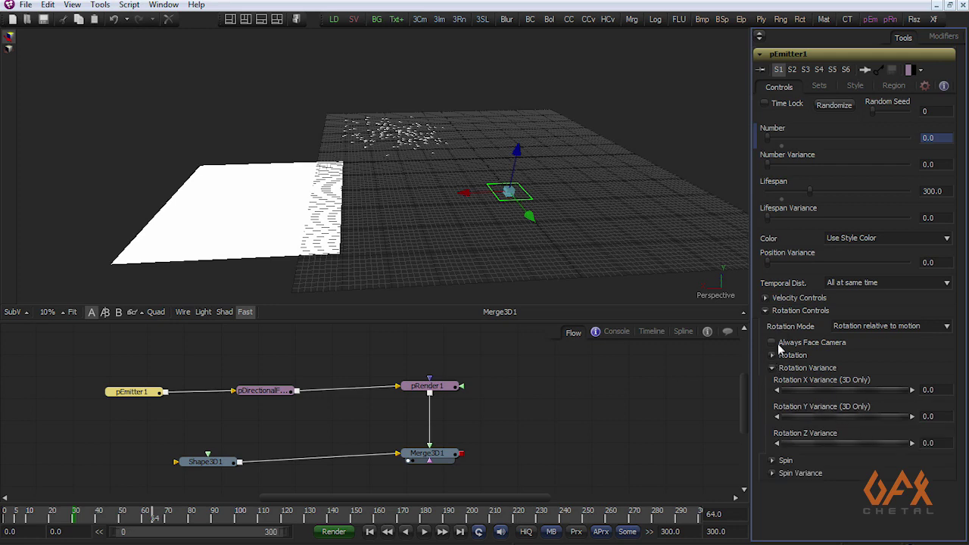
click(765, 298)
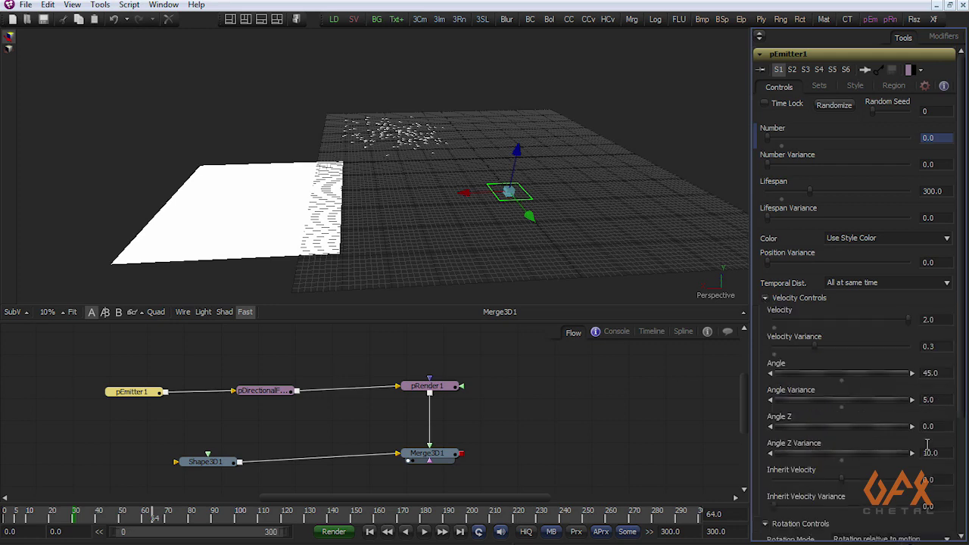
drag(944, 456, 910, 454)
text(0)
key(Tab)
drag(310, 212, 389, 269)
drag(366, 229, 340, 227)
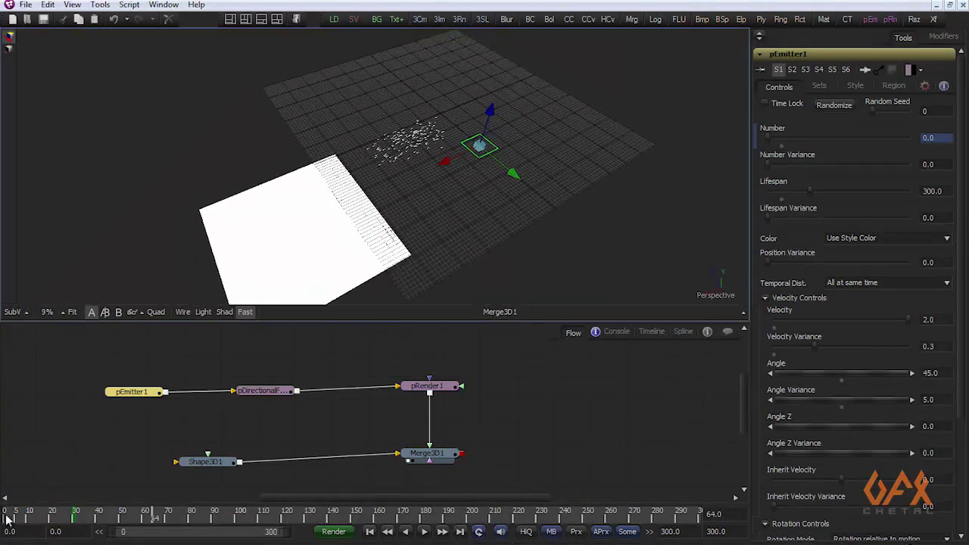
- Scrub the simulation to frame 107 and turn on viewer lighting to examine the arrows over the plane
click(25, 514)
drag(25, 515, 271, 530)
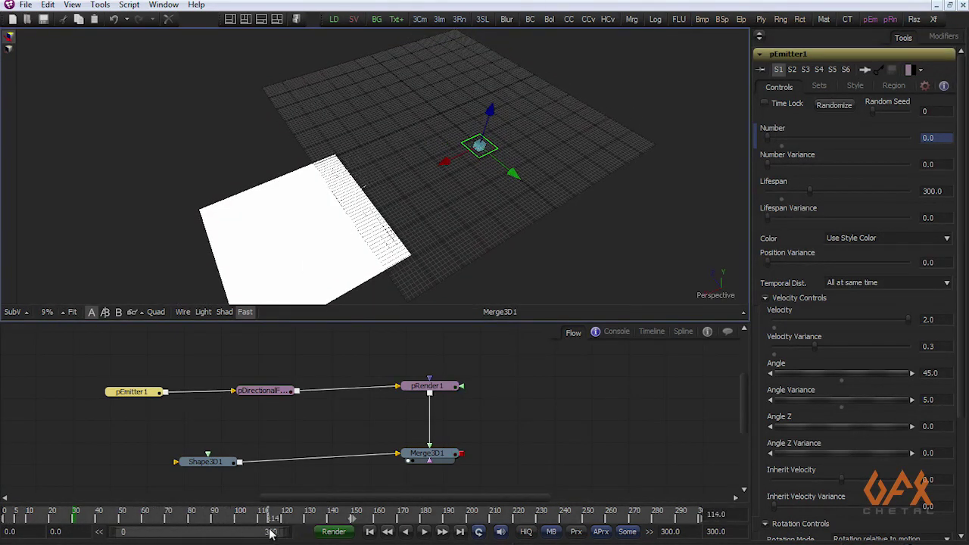
click(201, 313)
mouse_move(307, 231)
mouse_down()
mouse_move(245, 150)
mouse_move(209, 169)
mouse_move(268, 148)
mouse_move(210, 217)
mouse_move(310, 216)
mouse_move(237, 227)
mouse_up()
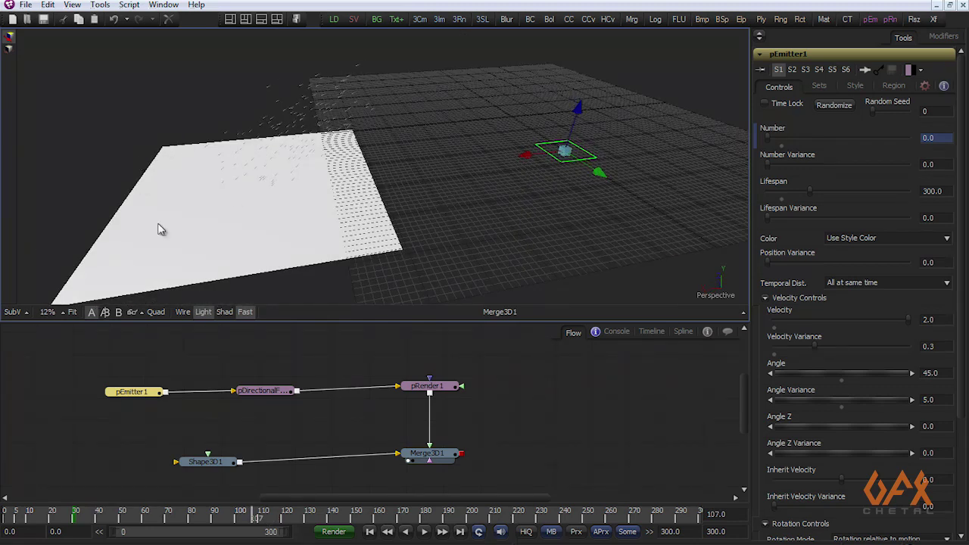
drag(159, 229, 247, 329)
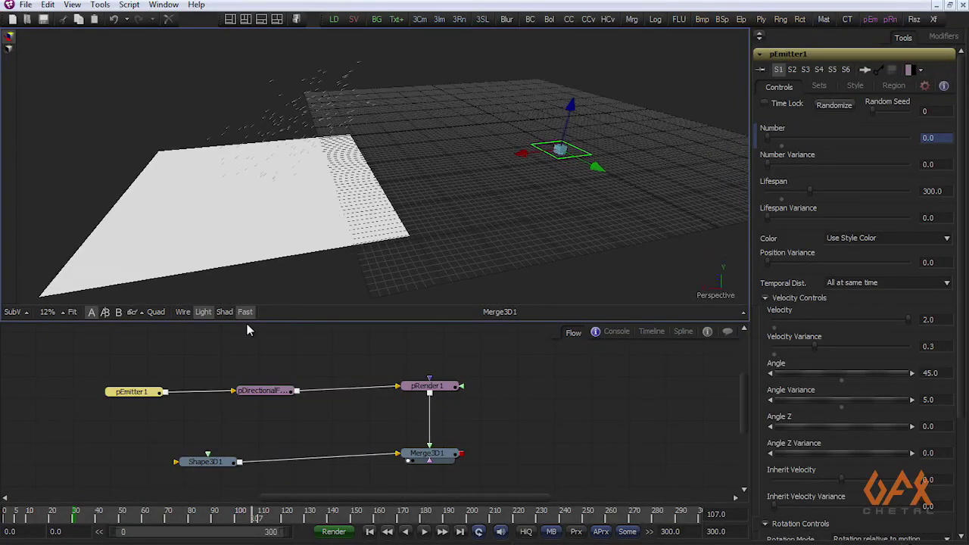
- Add a FastNoise node to the flow above the plane shape and show its output in the viewer
drag(205, 462, 167, 455)
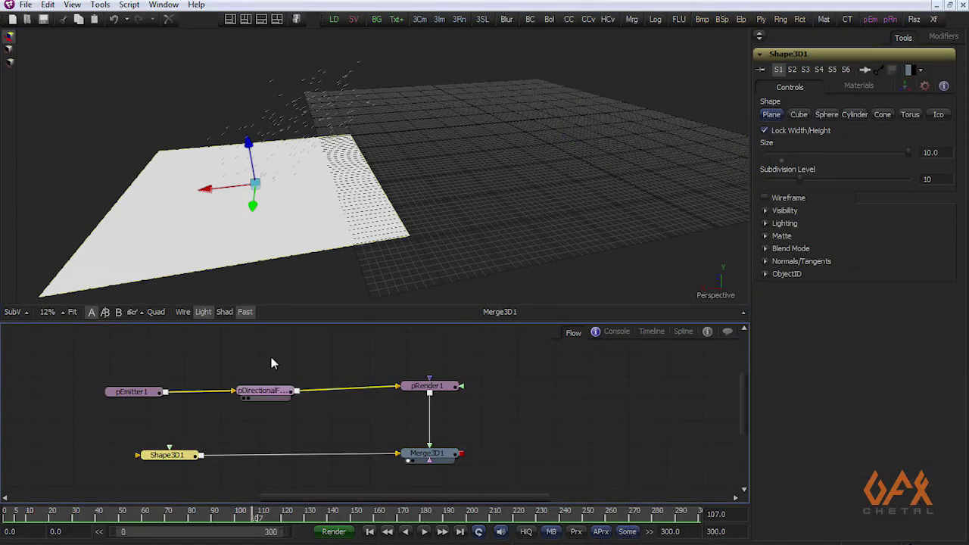
click(208, 427)
click(100, 4)
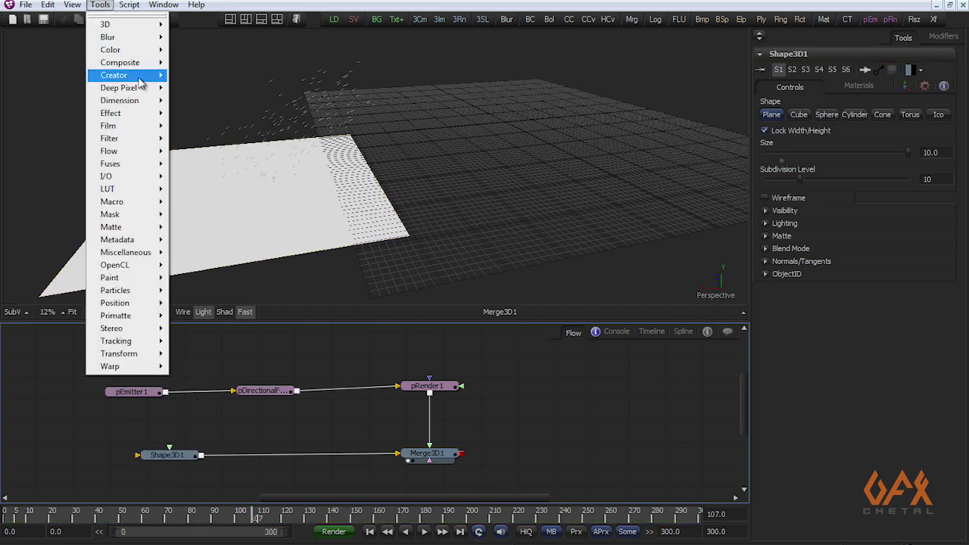
mouse_move(147, 82)
click(204, 110)
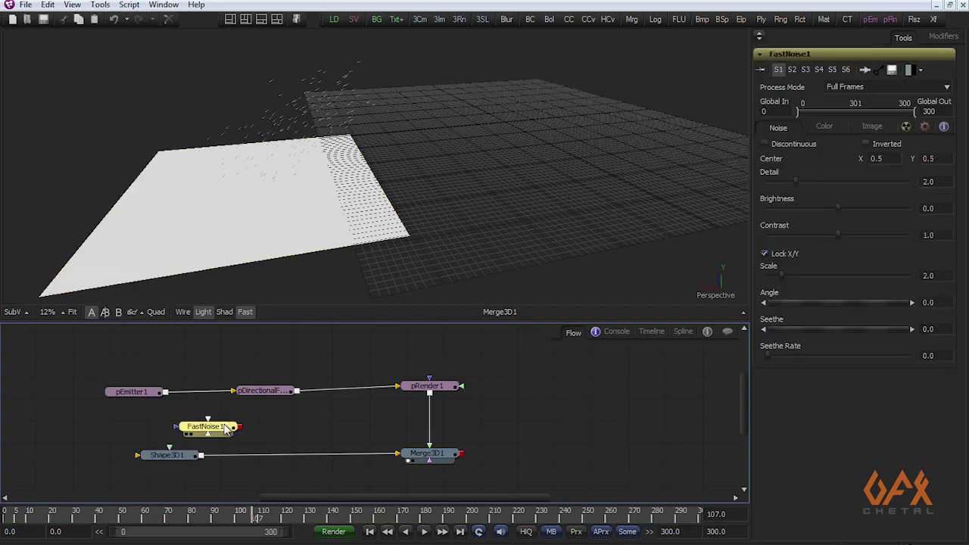
drag(228, 430, 299, 429)
key(1)
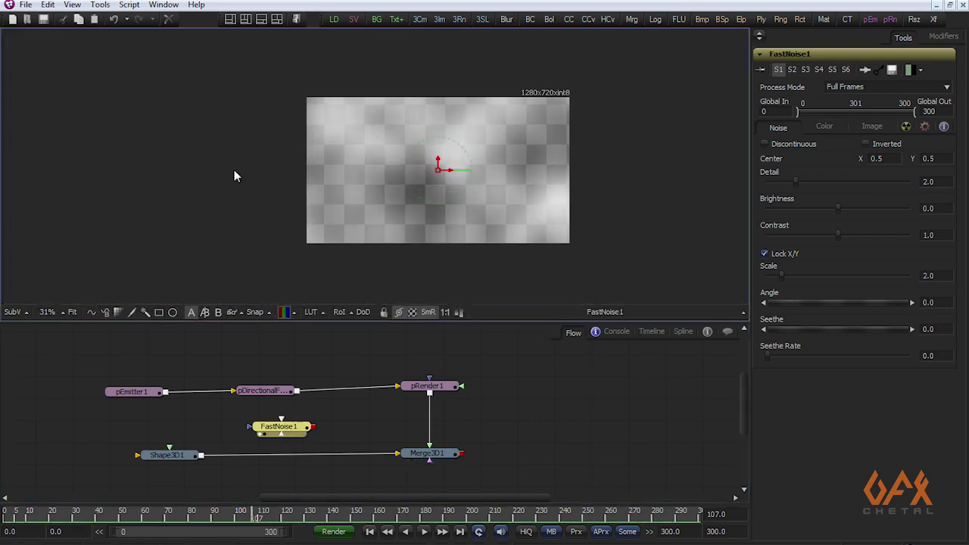
drag(409, 169, 382, 169)
- Set the FastNoise image size to 1024 wide by 1024 high
click(864, 127)
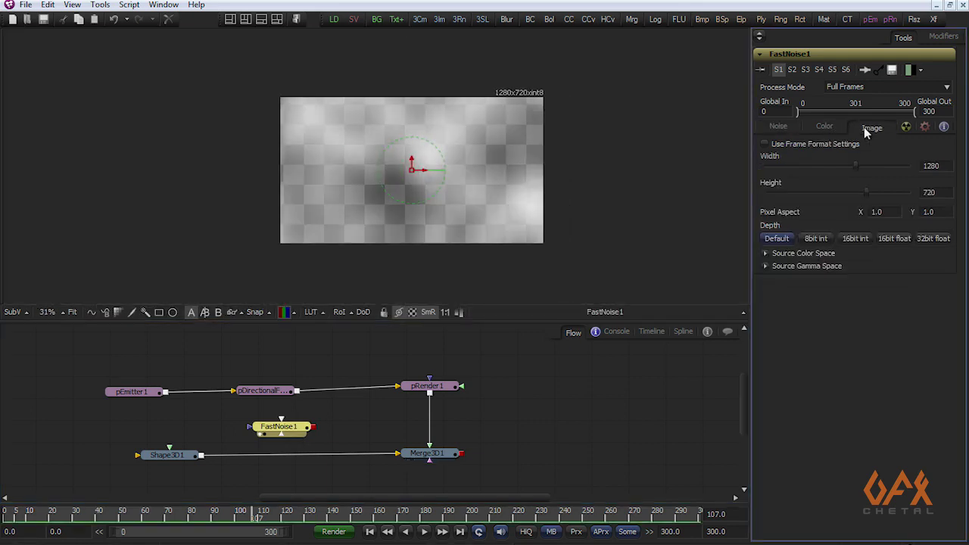
click(940, 165)
text(1024)
click(922, 190)
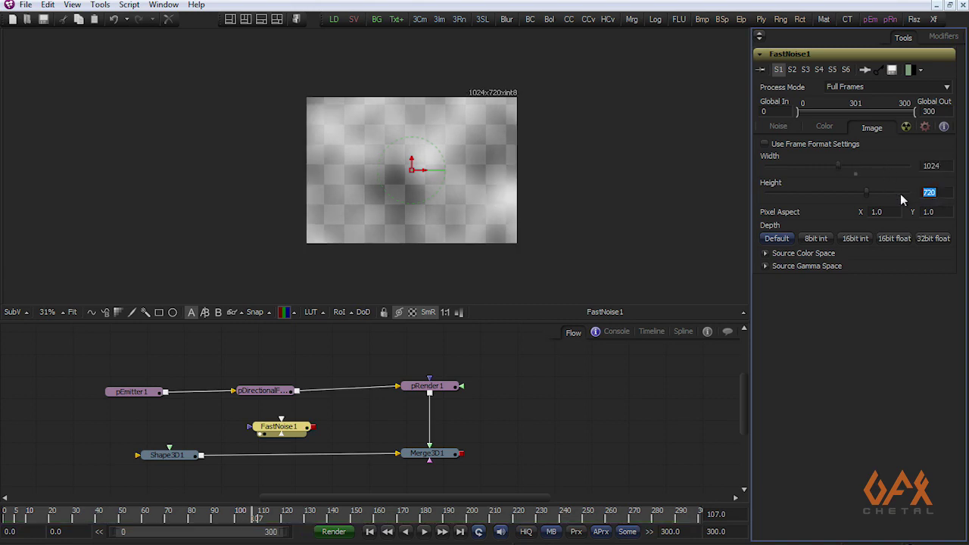
text(1024)
key(Tab)
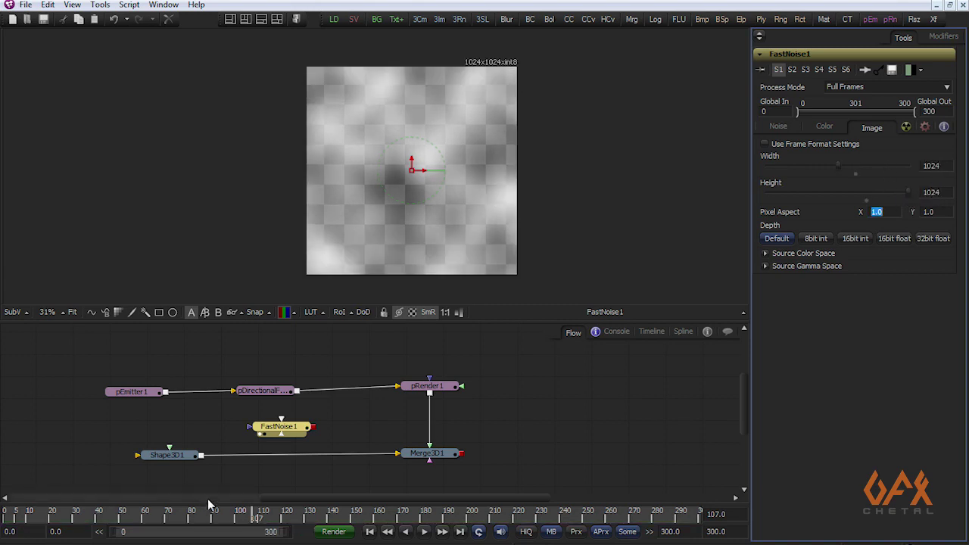
- Raise the alpha of the FastNoise's Color 1 to full so the noise is opaque black and white
click(277, 428)
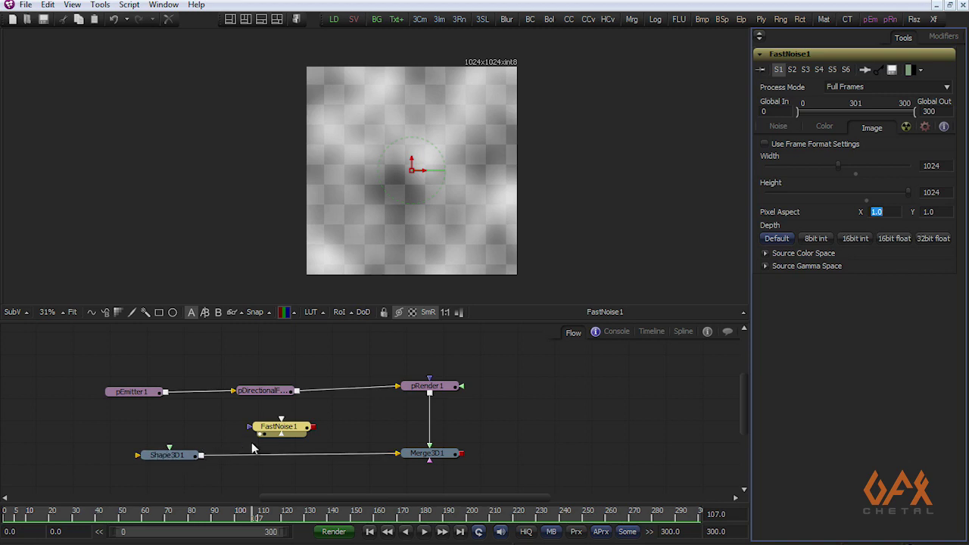
click(824, 127)
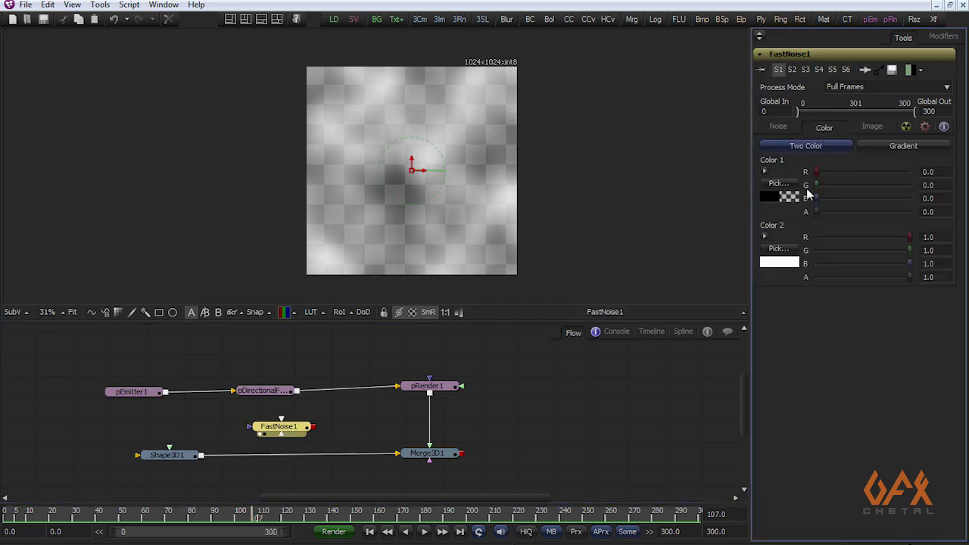
drag(827, 212, 909, 211)
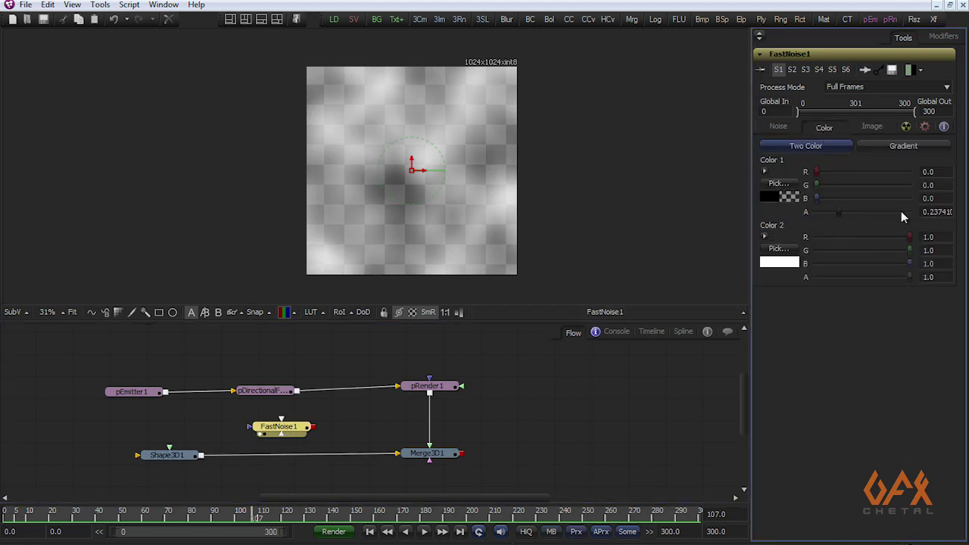
- Raise the FastNoise Detail to about 4.9 and its Scale to about 3.43
click(775, 128)
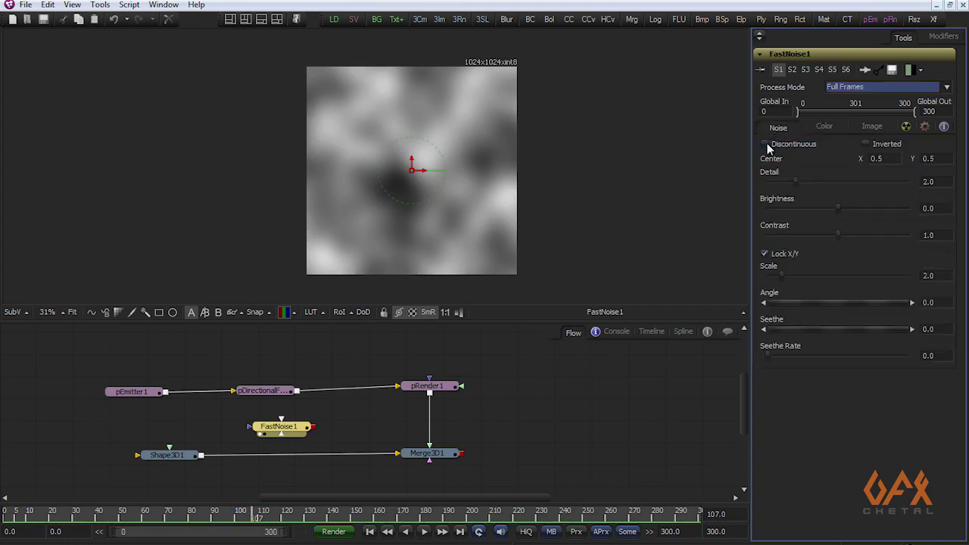
drag(794, 182, 836, 182)
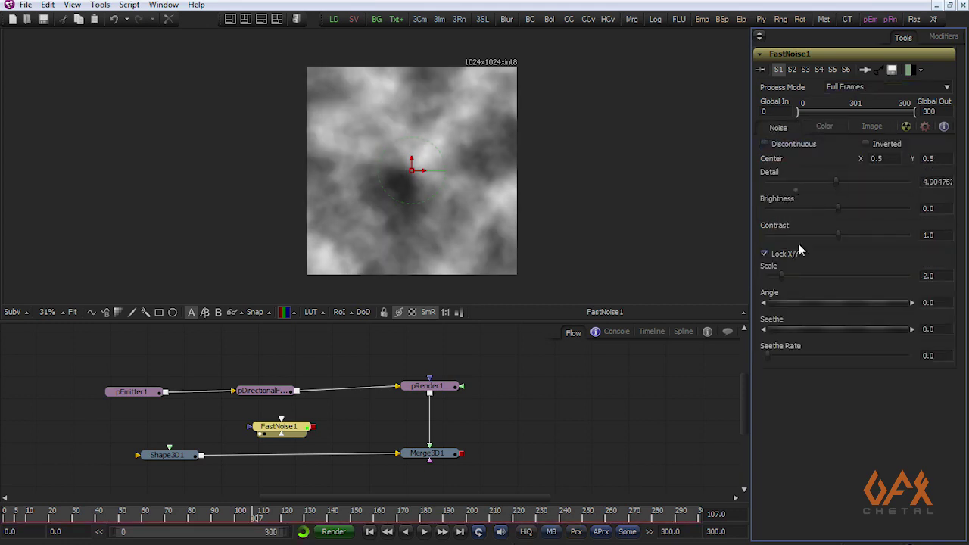
drag(782, 276, 793, 281)
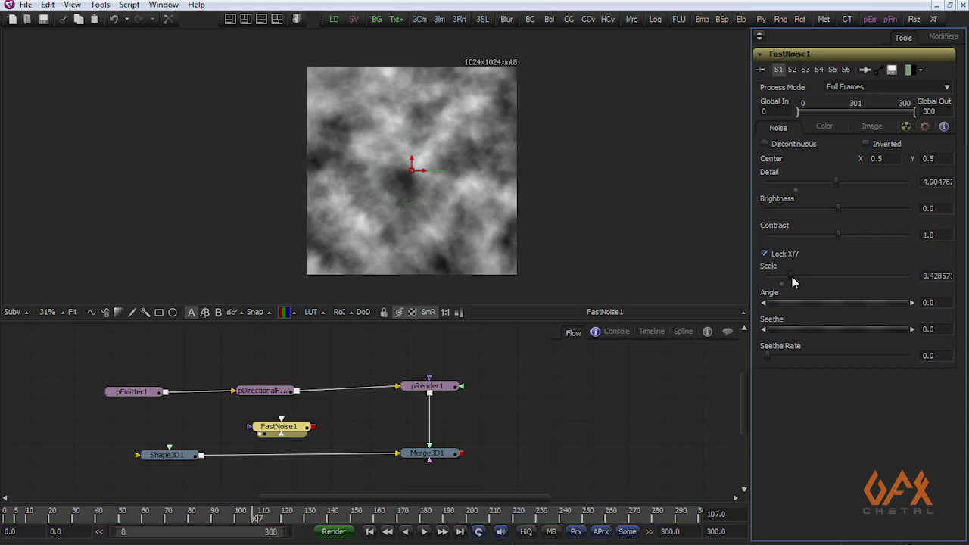
- Insert a Displace 3D node after Shape3D1, feed FastNoise1 into it, and show Merge3D1 in the viewer
drag(169, 456, 162, 462)
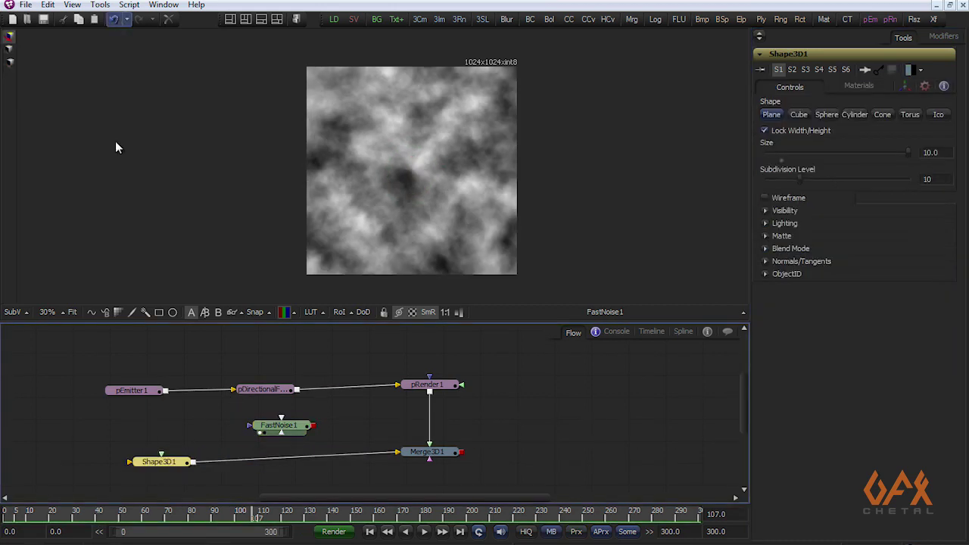
click(100, 4)
mouse_move(132, 29)
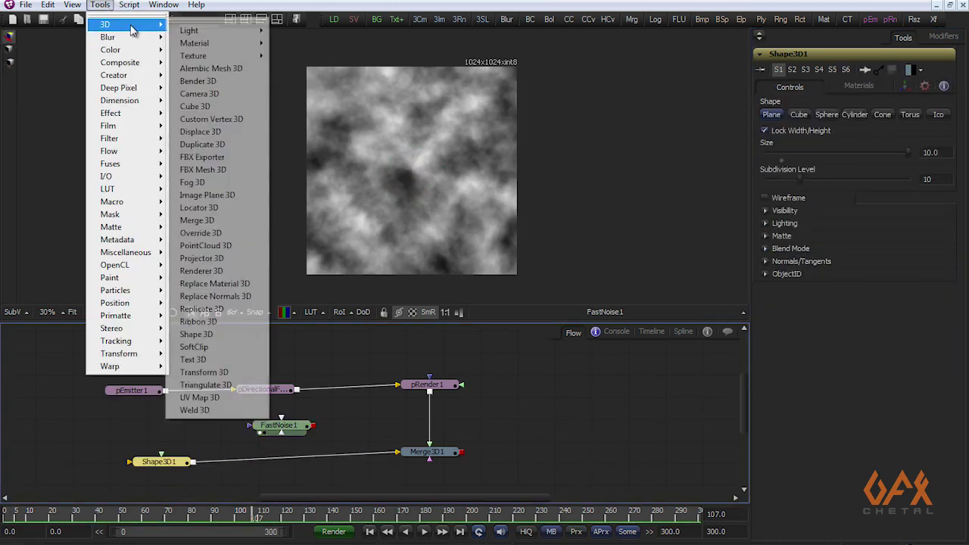
click(203, 132)
drag(280, 430, 239, 462)
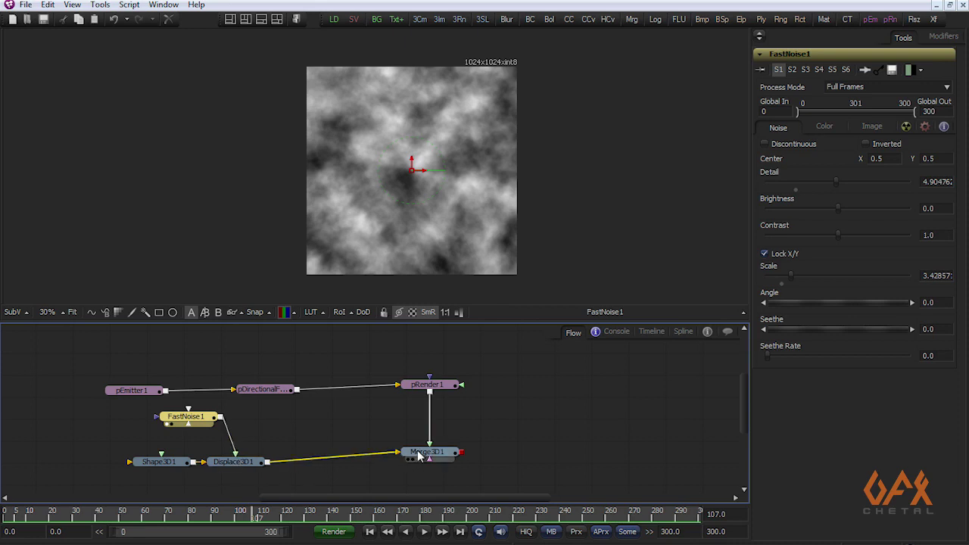
drag(417, 453, 290, 194)
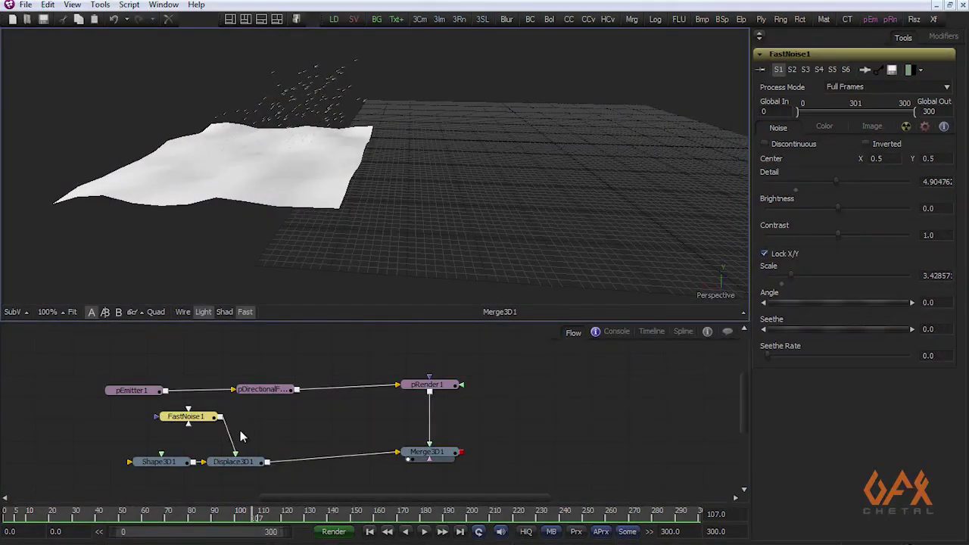
click(235, 463)
drag(154, 153, 231, 115)
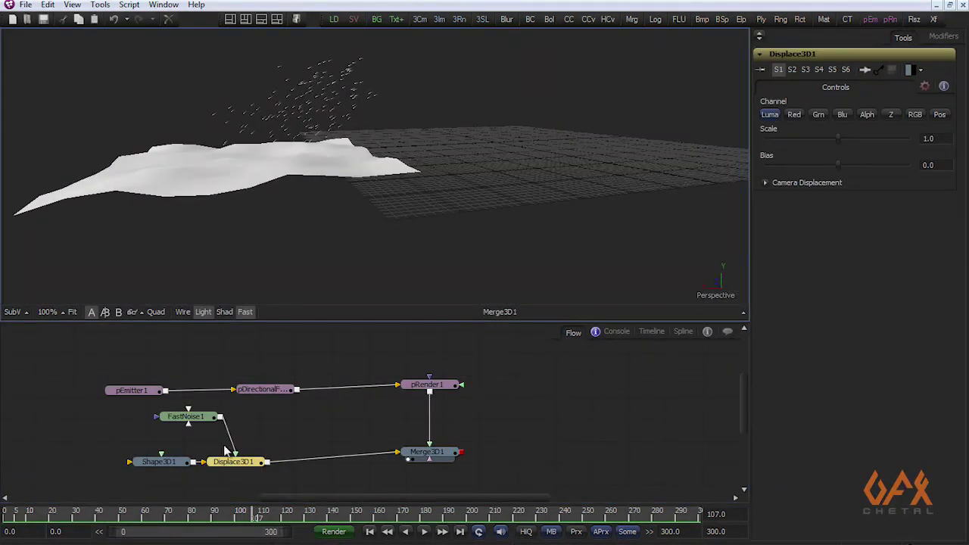
- Set the plane's Subdivision Level to 60 and inspect the displaced terrain up close
click(174, 465)
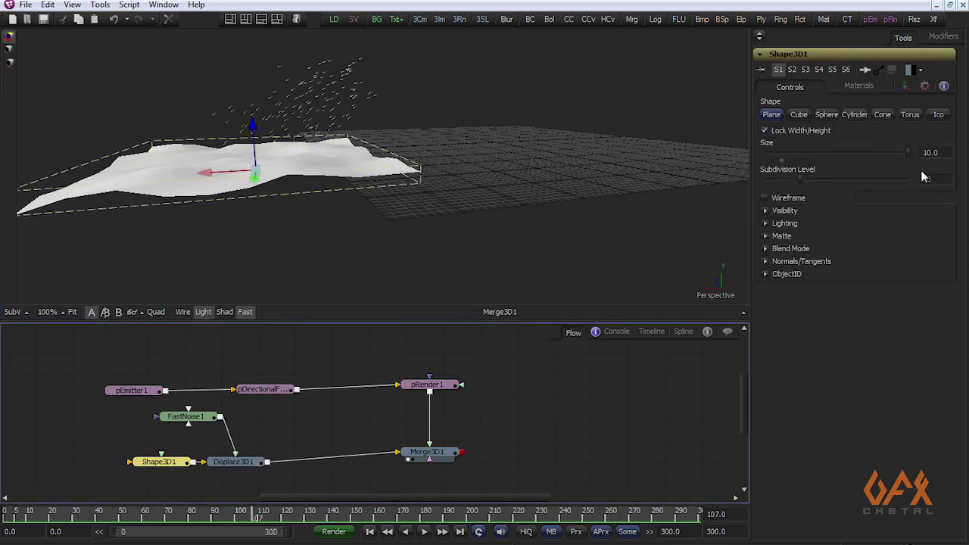
click(943, 181)
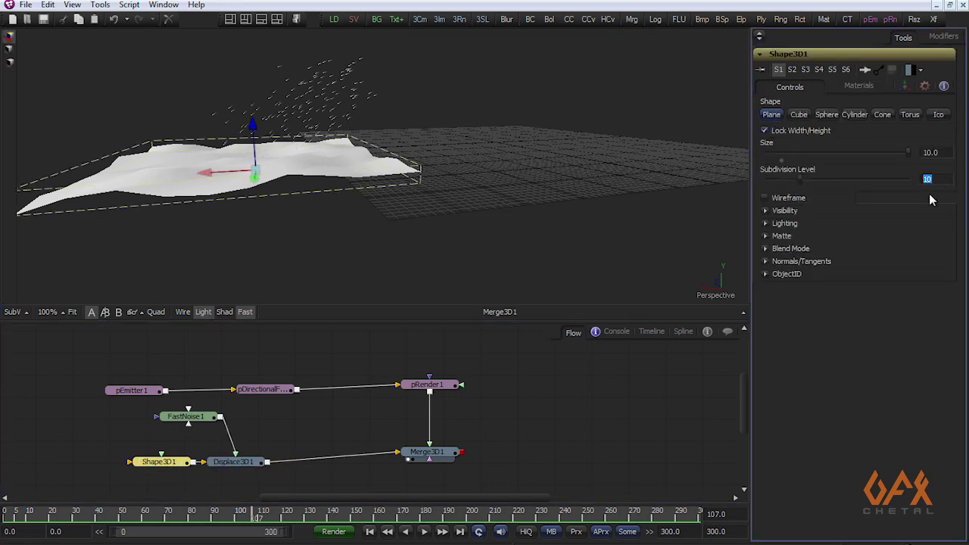
key(Tab)
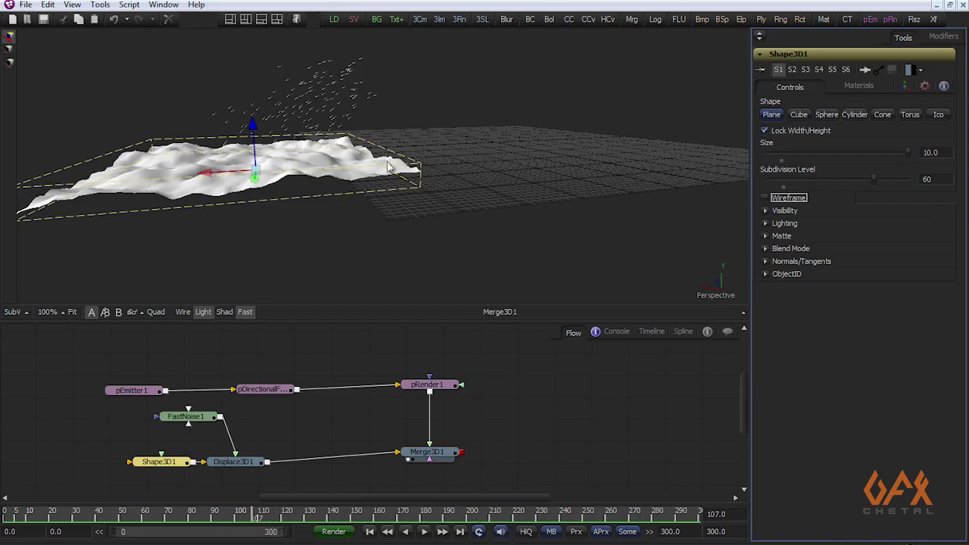
drag(201, 173, 330, 219)
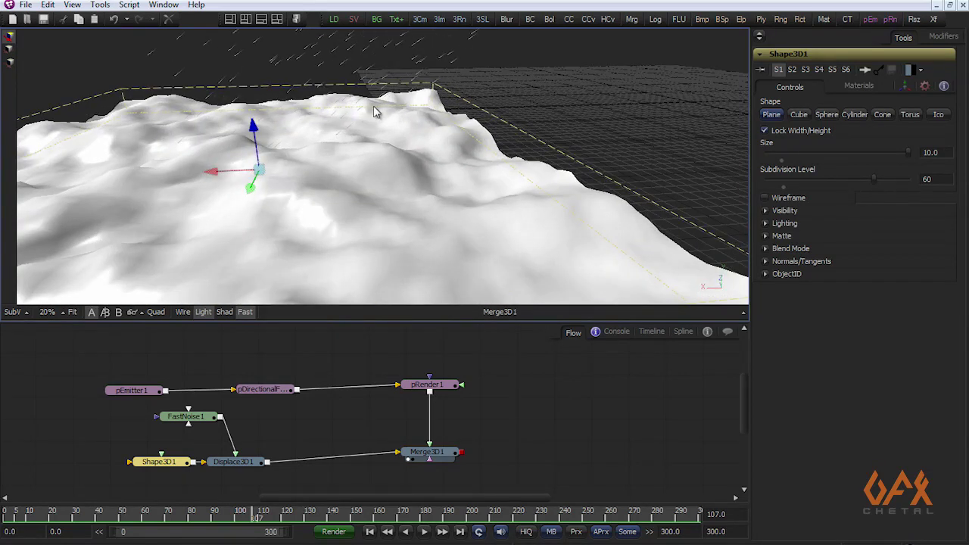
drag(223, 201, 207, 177)
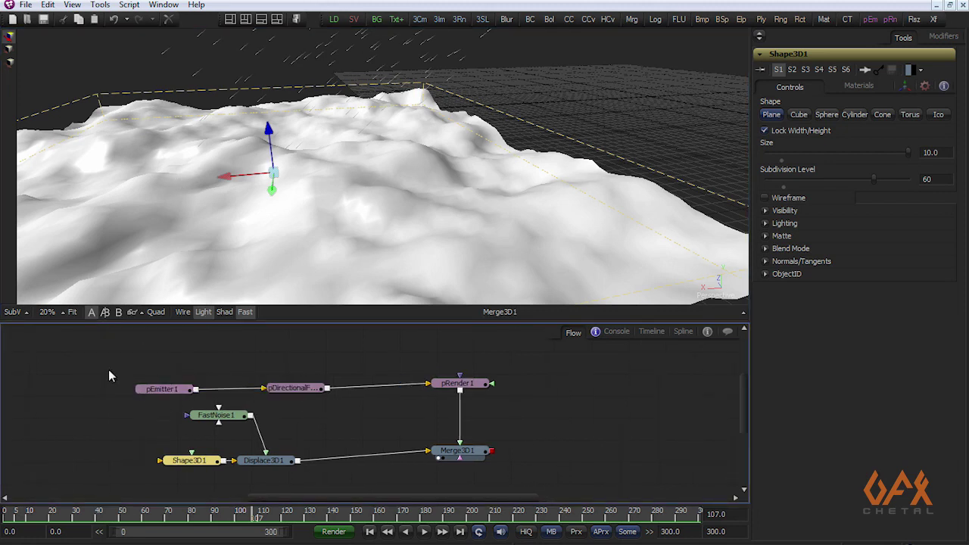
- Make room in the particle chain and insert a pFriction node between pDirectionalForce1 and pRender1
drag(91, 368, 232, 378)
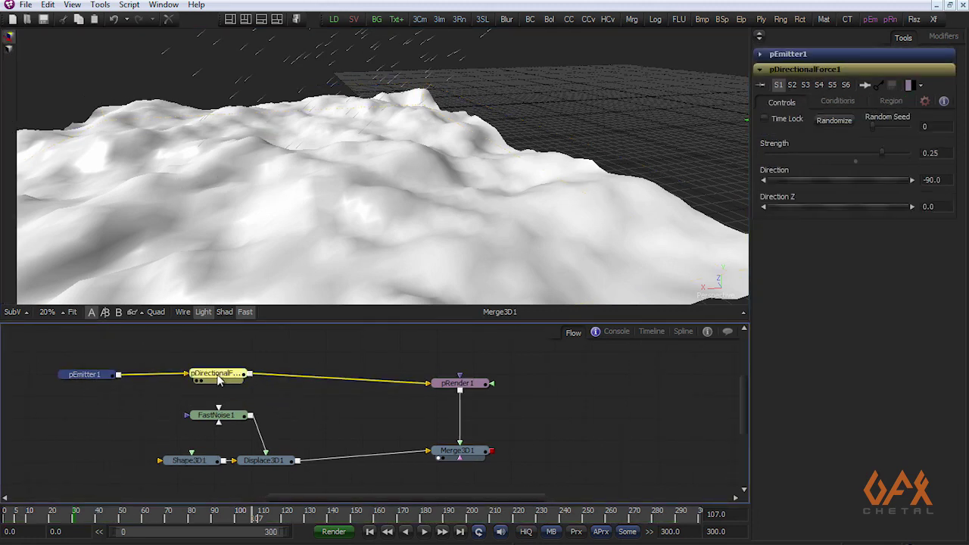
click(106, 5)
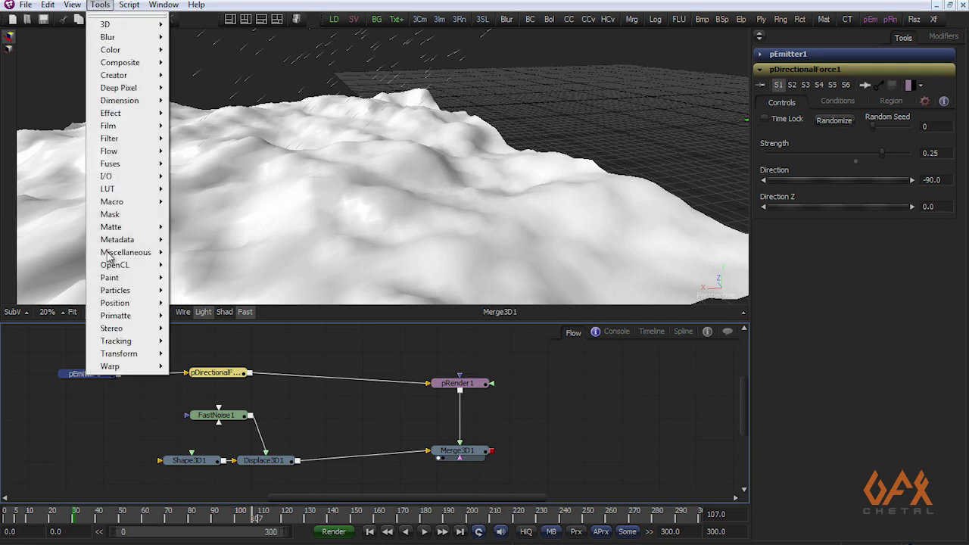
mouse_move(142, 297)
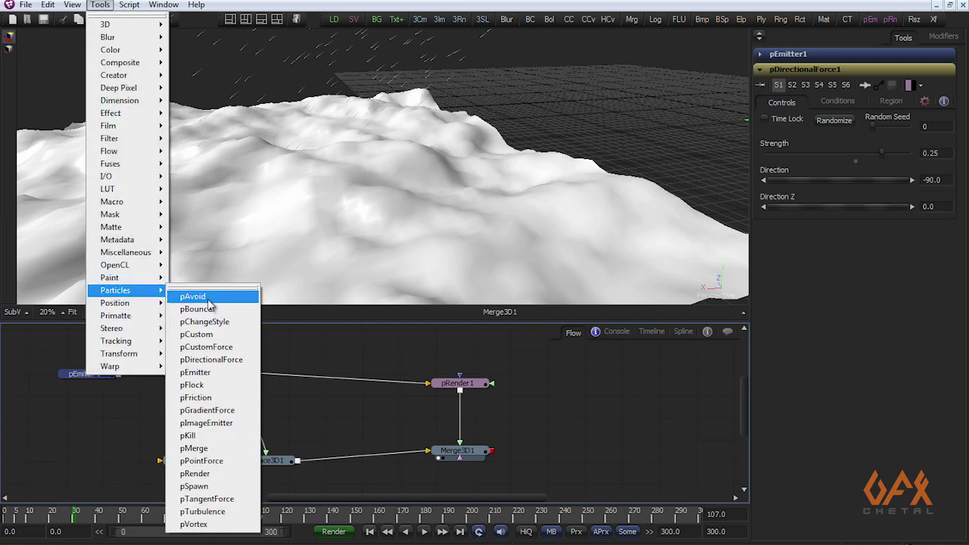
click(206, 398)
drag(216, 397, 340, 379)
- Make pFriction1 act when entering a Mesh region and connect Displace3D1's output as that region
click(891, 87)
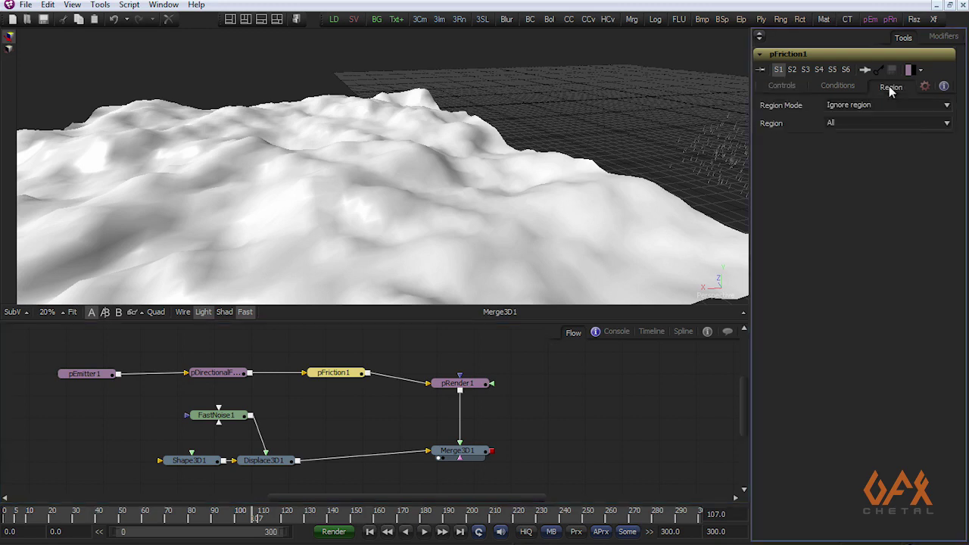
click(852, 110)
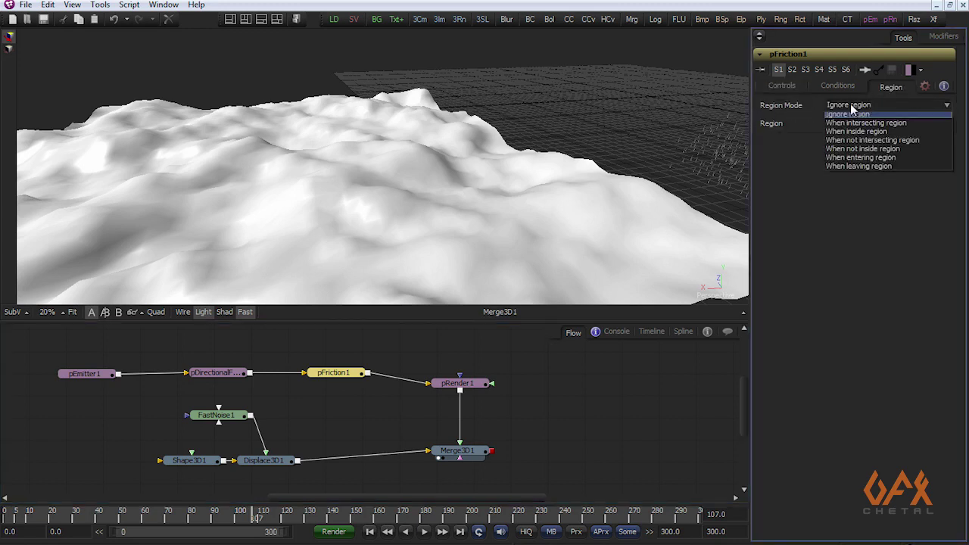
click(858, 161)
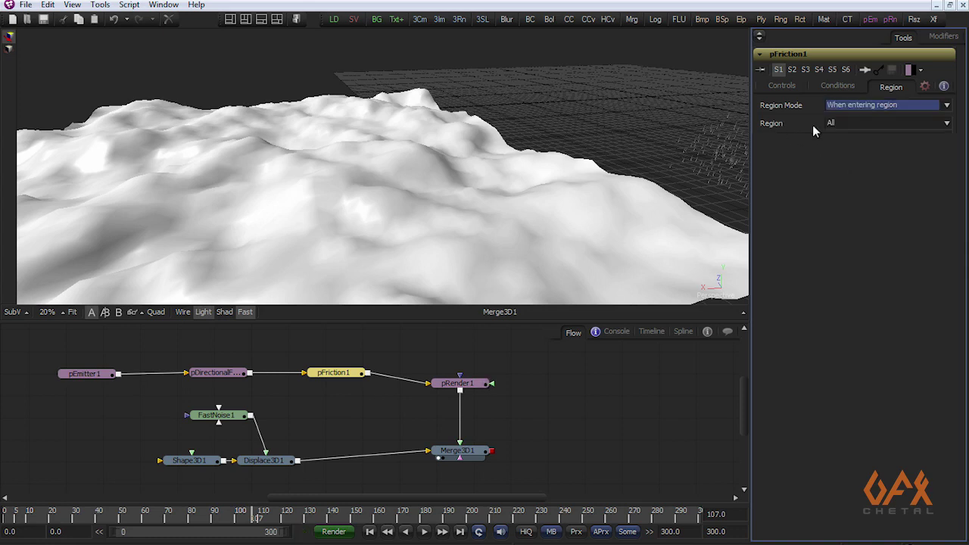
click(842, 125)
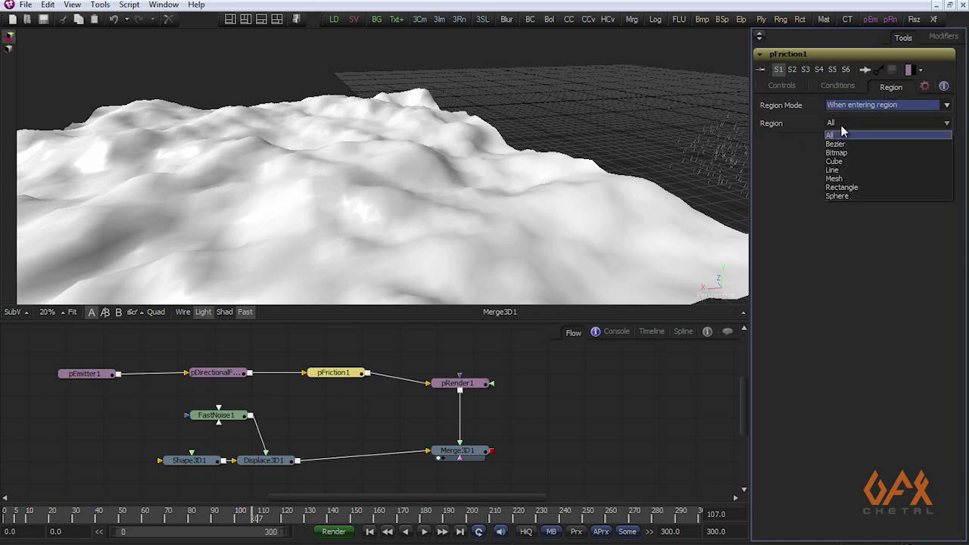
click(842, 180)
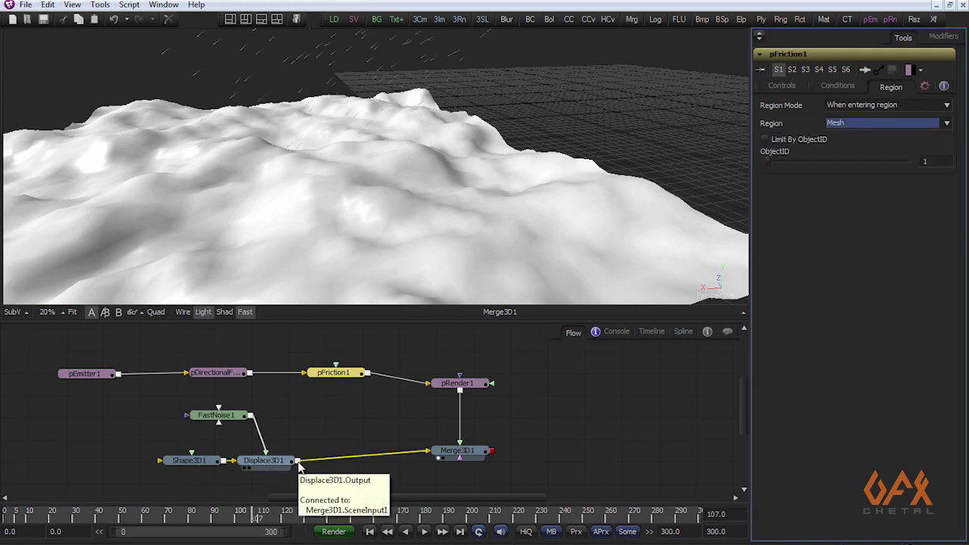
drag(299, 464, 336, 367)
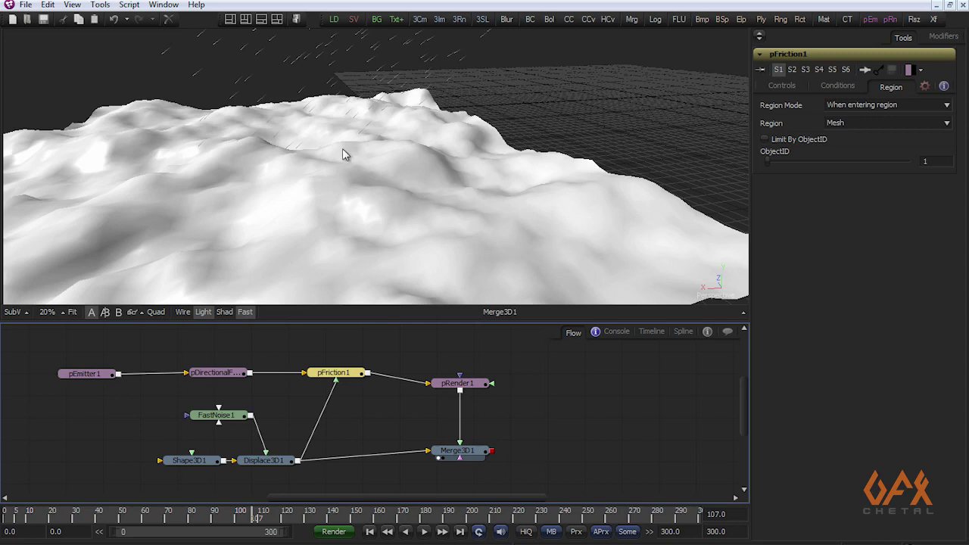
- Restrict pDirectionalForce1 to act only when particles are inside a Cube region
drag(365, 200, 327, 203)
mouse_move(264, 384)
mouse_down()
mouse_move(305, 385)
mouse_move(247, 388)
mouse_up()
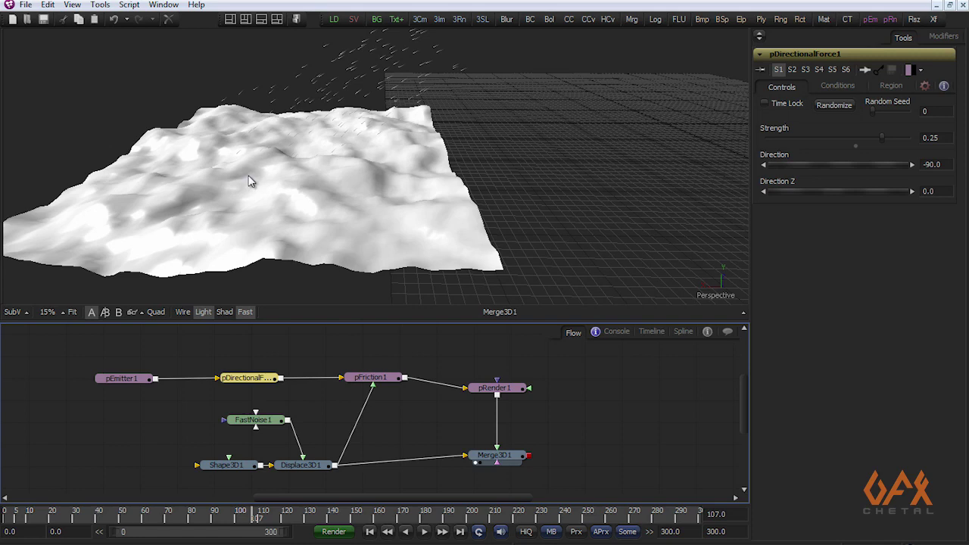
click(890, 87)
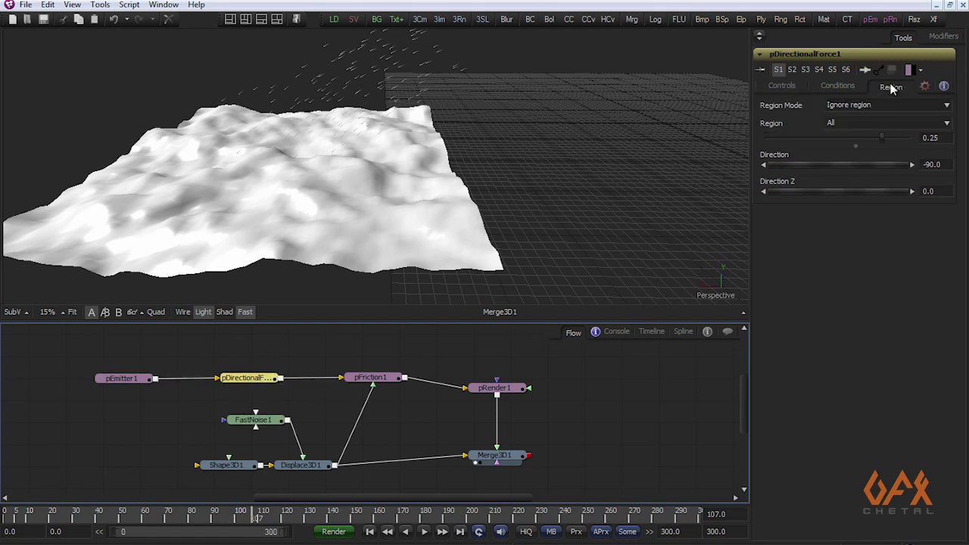
click(843, 106)
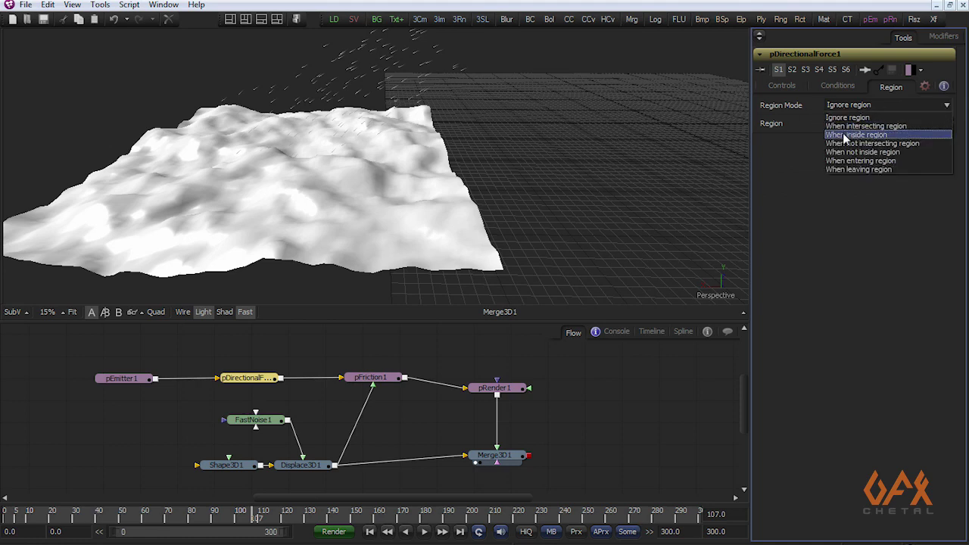
click(845, 135)
click(844, 123)
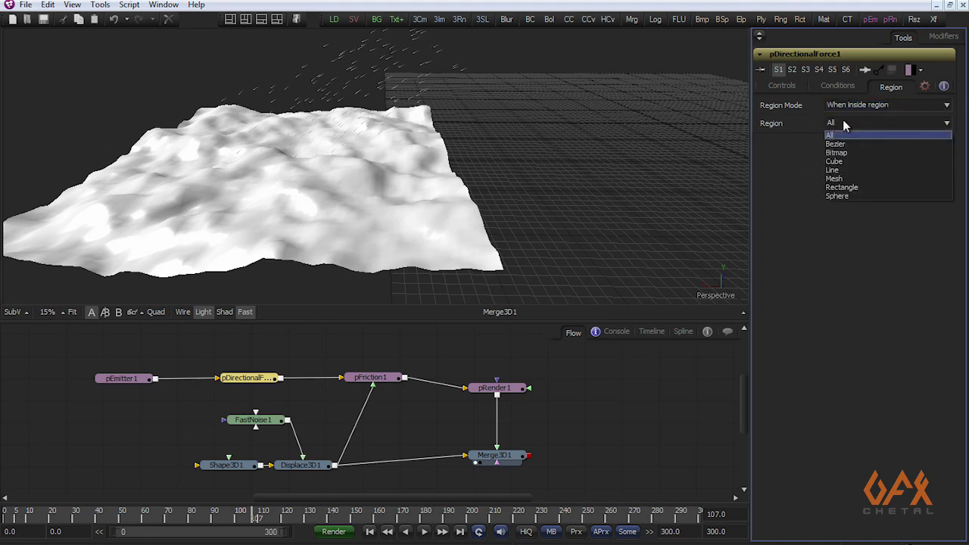
click(835, 162)
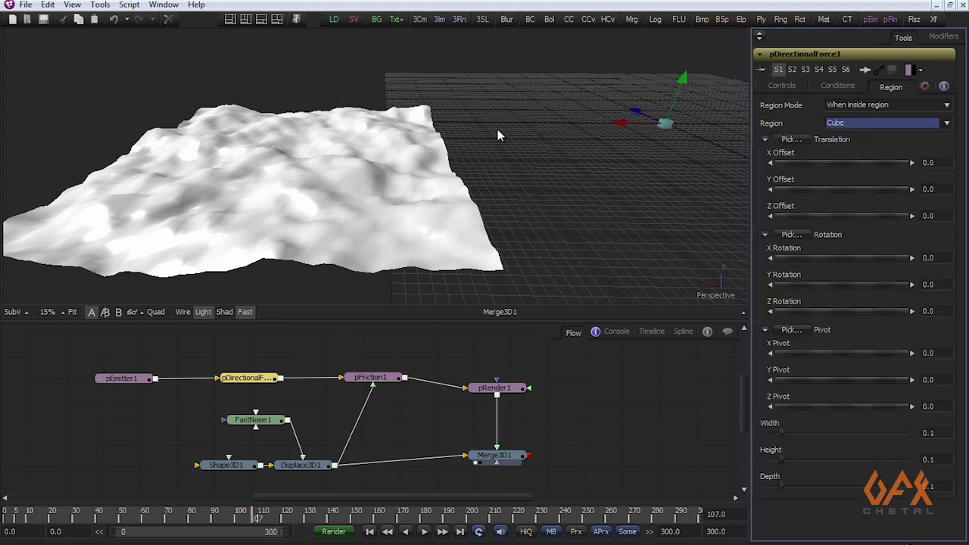
- Set the width of pDirectionalForce1's cube region to 20
scroll(485, 129, down, 5)
drag(392, 143, 455, 185)
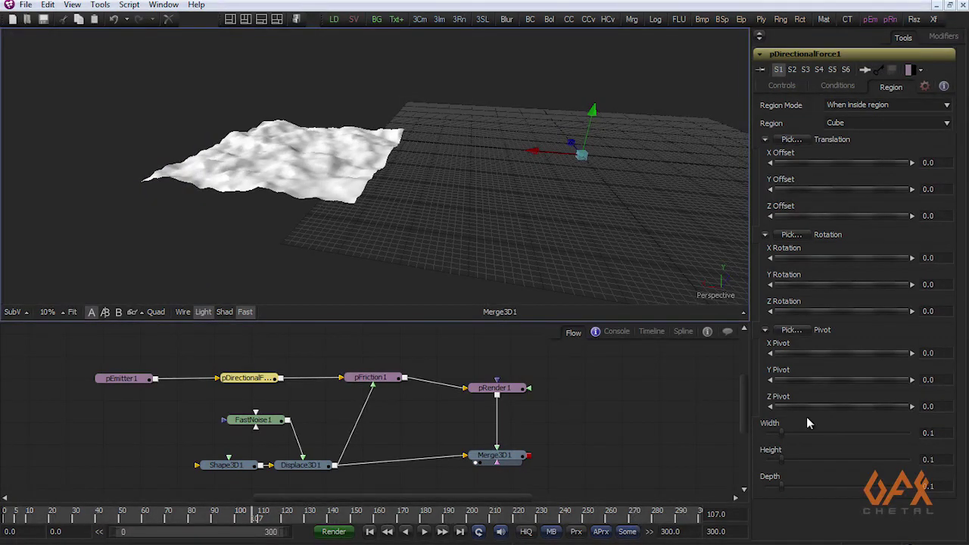
click(939, 433)
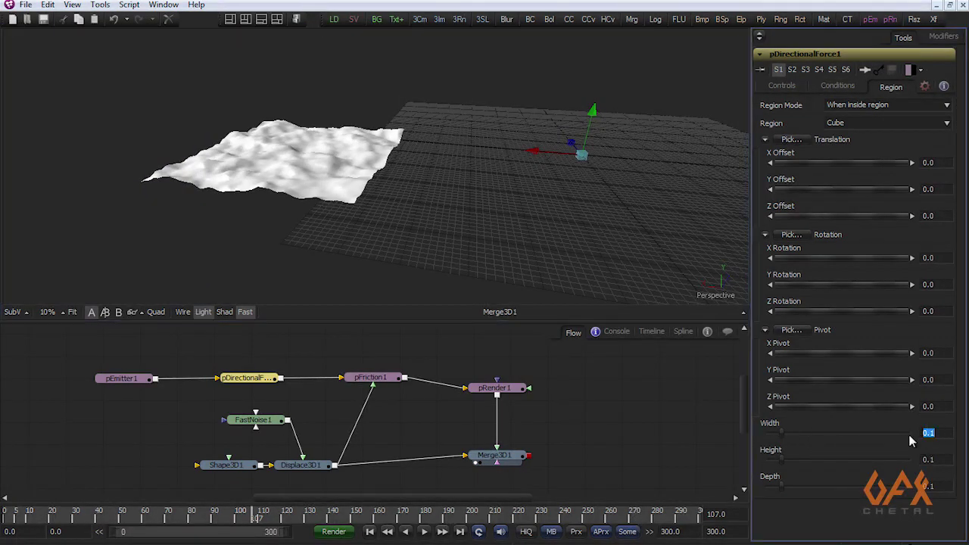
text(4)
click(938, 457)
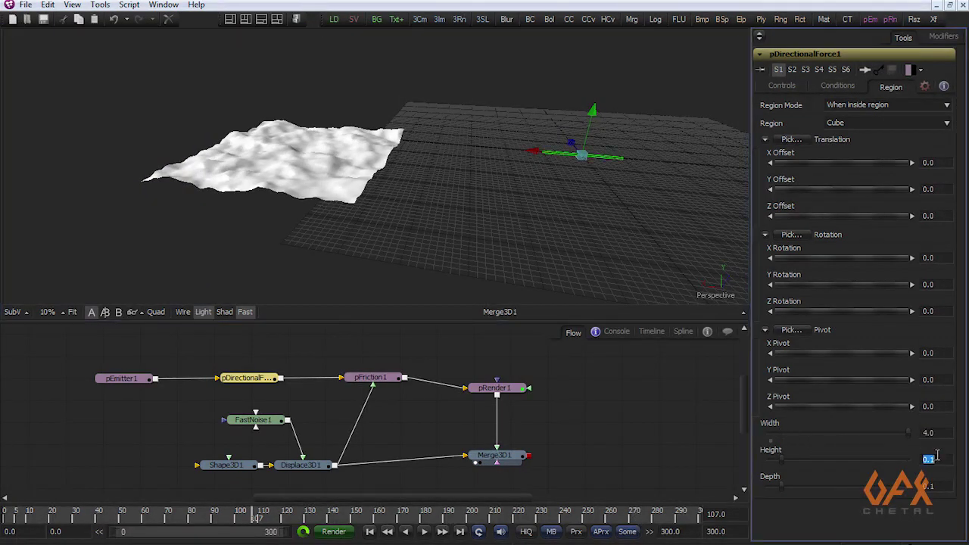
text(4)
click(936, 434)
text(20)
key(Return)
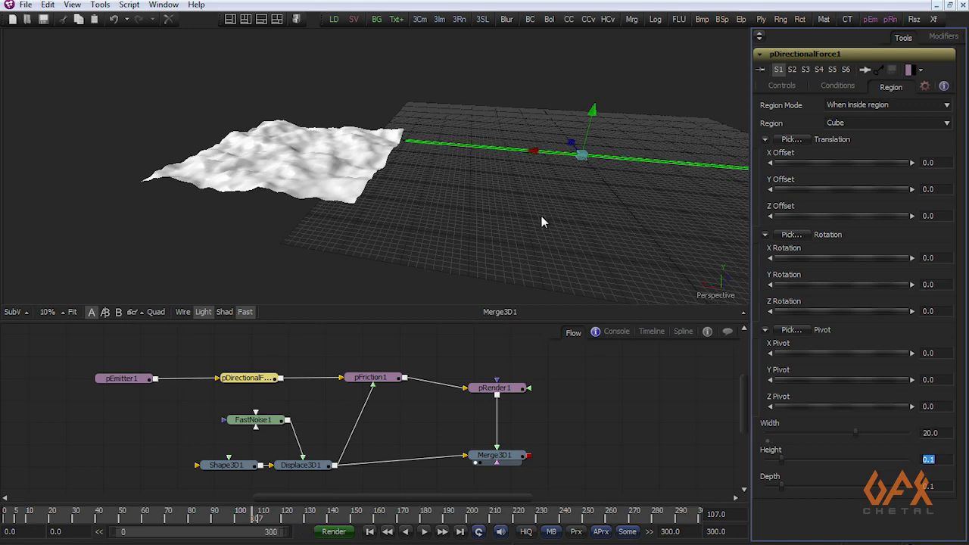
- Shift the force's cube region to an X offset of about 9.7 and size it to width 30, height 10 and depth 20
drag(541, 215, 476, 228)
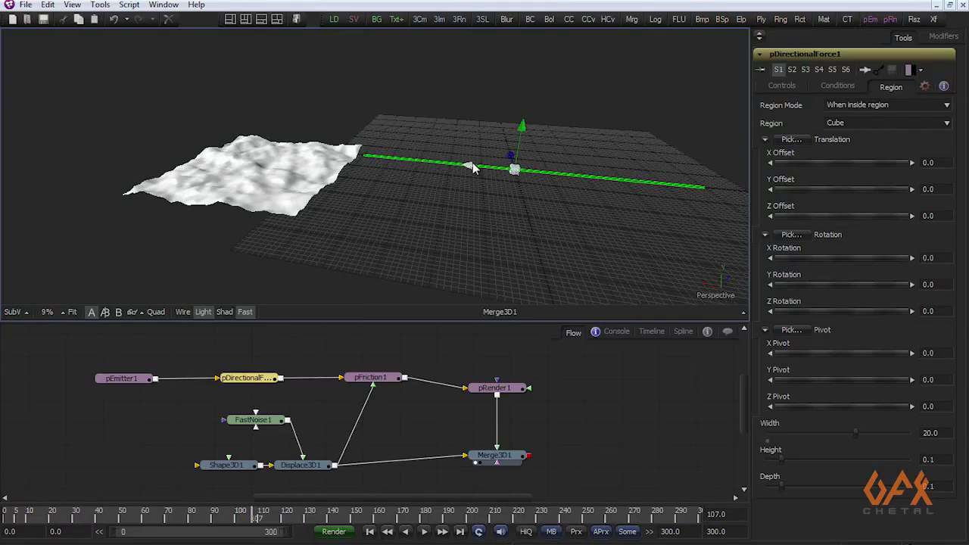
drag(471, 167, 324, 180)
click(952, 437)
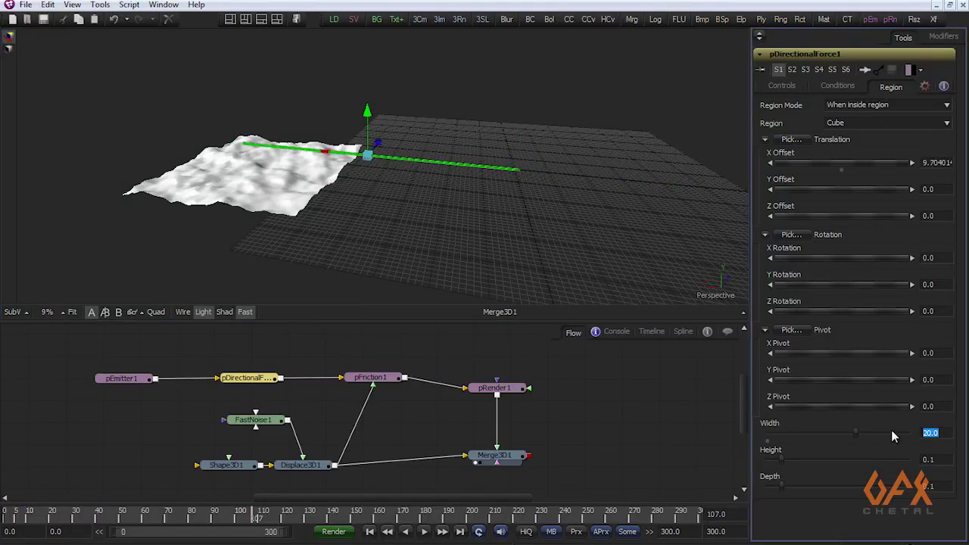
text(30)
key(Tab)
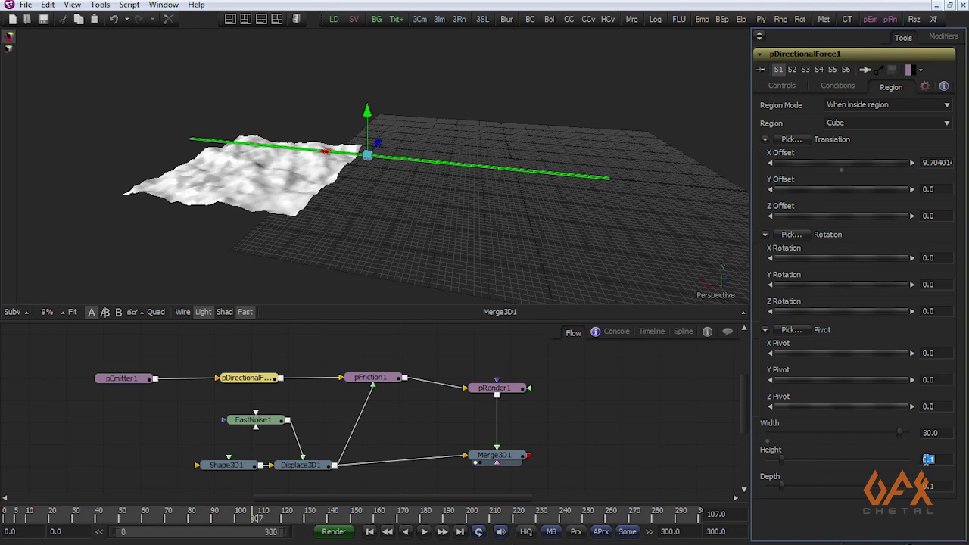
text(10)
key(Tab)
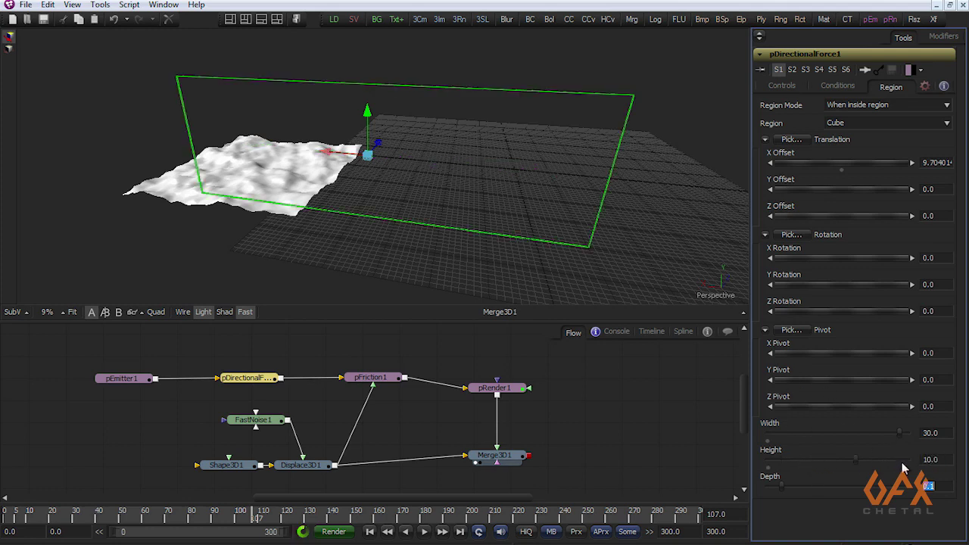
text(20)
key(Tab)
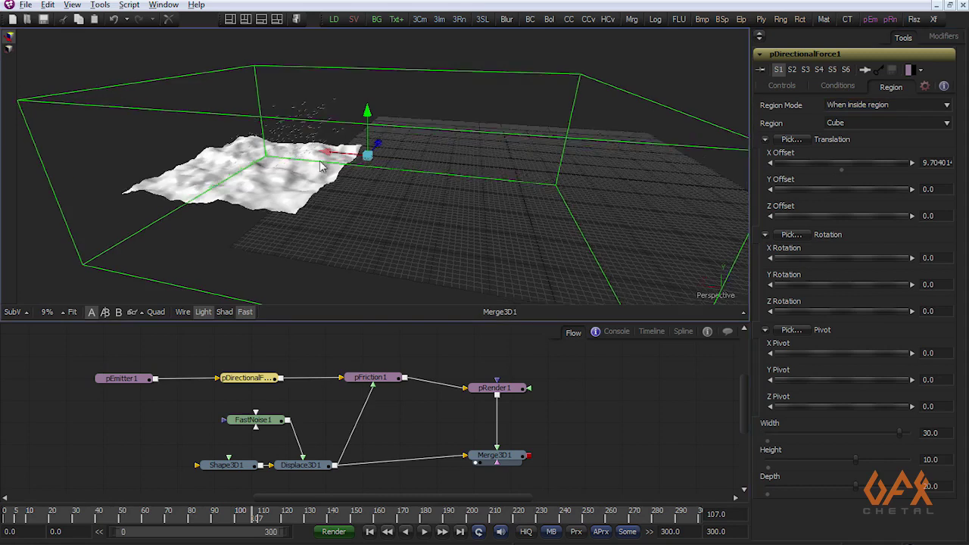
- Move the cube region above the terrain, to offsets of about 14.0 on X and 6.1 on Y
drag(321, 174, 359, 158)
drag(364, 106, 363, 30)
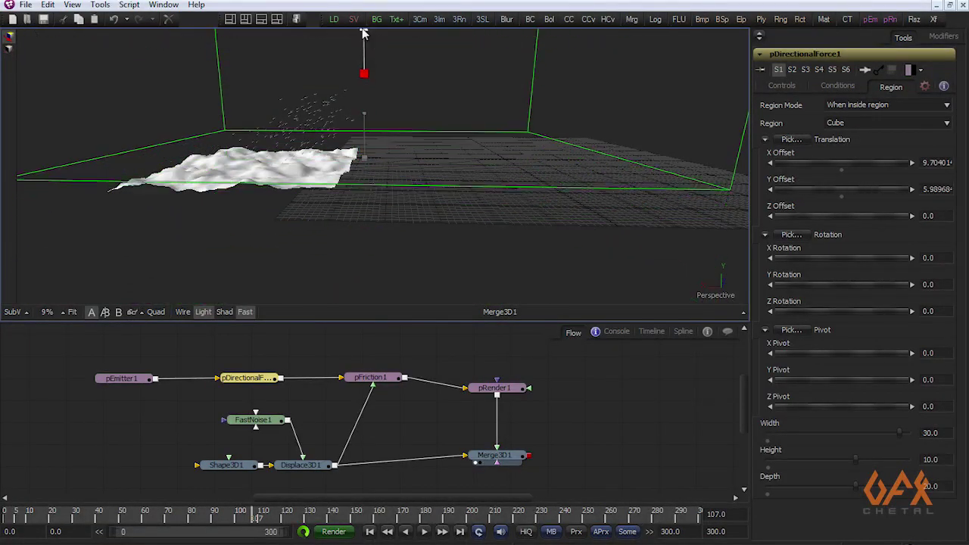
drag(319, 133, 242, 160)
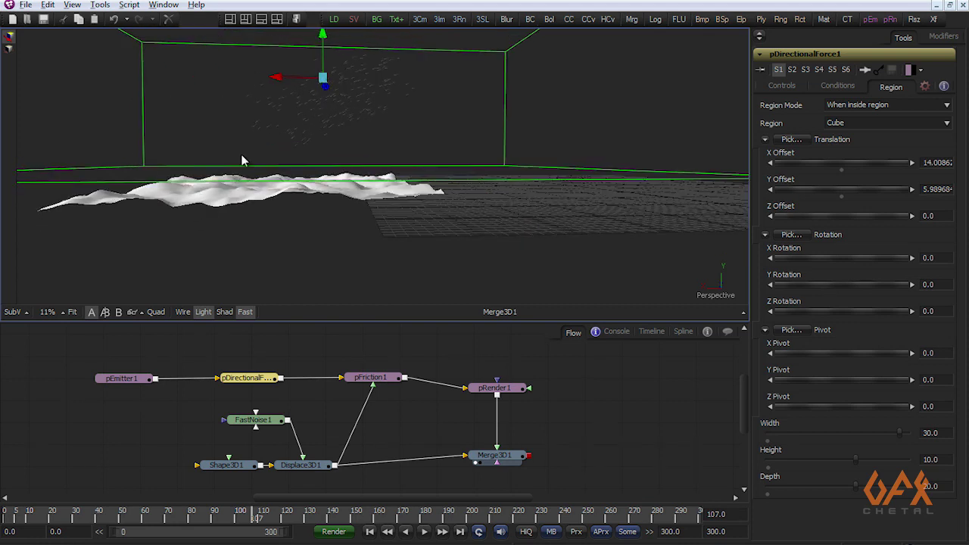
drag(326, 42, 325, 38)
drag(298, 70, 291, 152)
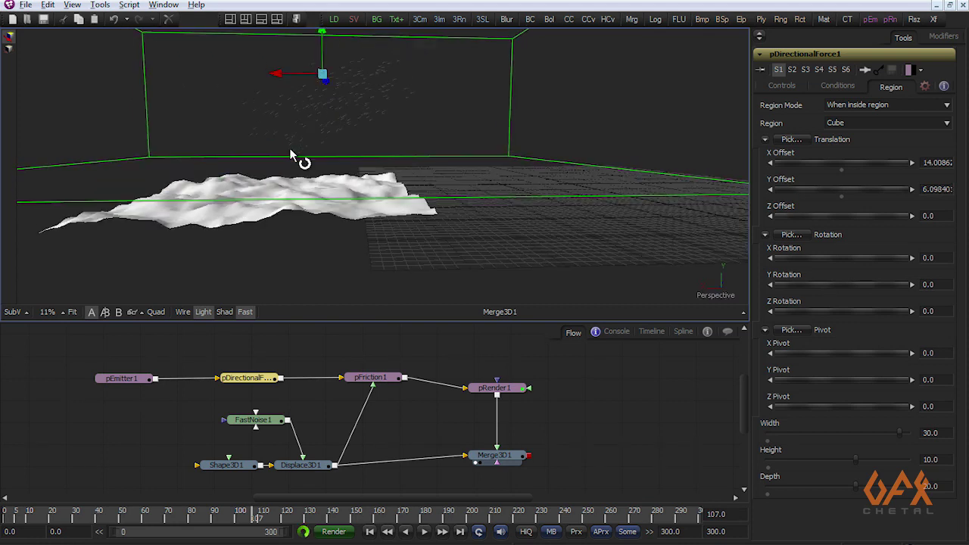
- Set both the velocity friction and the spin friction of pFriction1 to 0.999
click(371, 378)
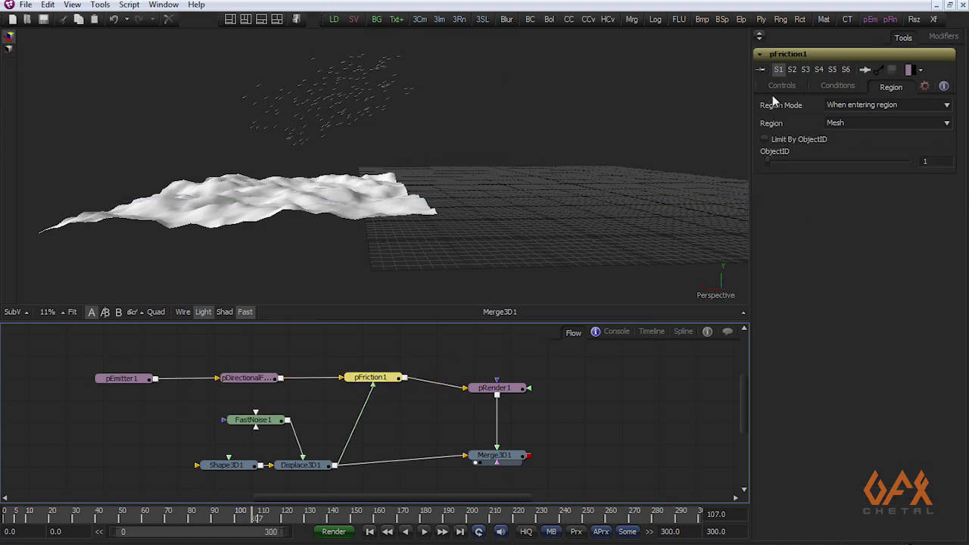
click(780, 86)
click(923, 137)
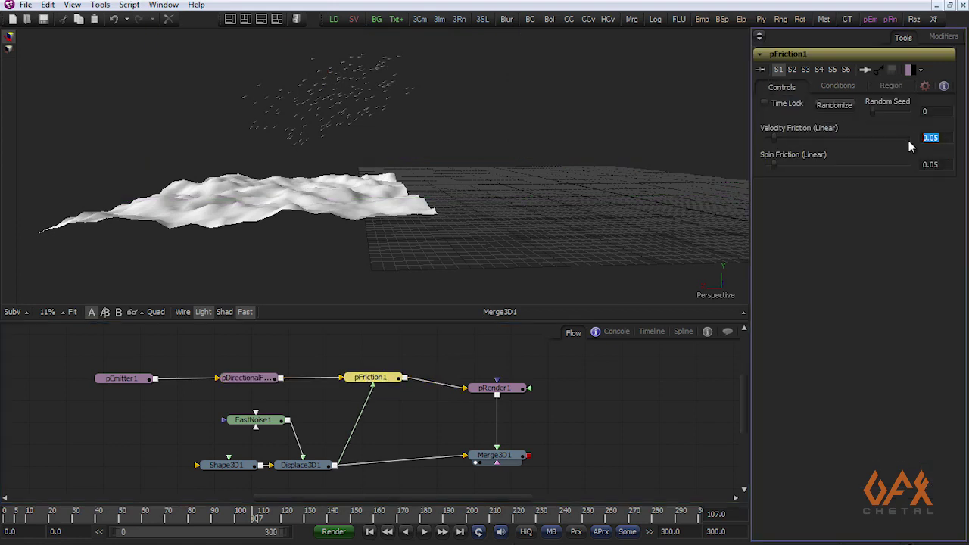
text(.999)
click(945, 164)
text(.999)
key(Return)
- Play the simulation from frame 0 and examine how the arrows land on the terrain
drag(306, 143, 407, 168)
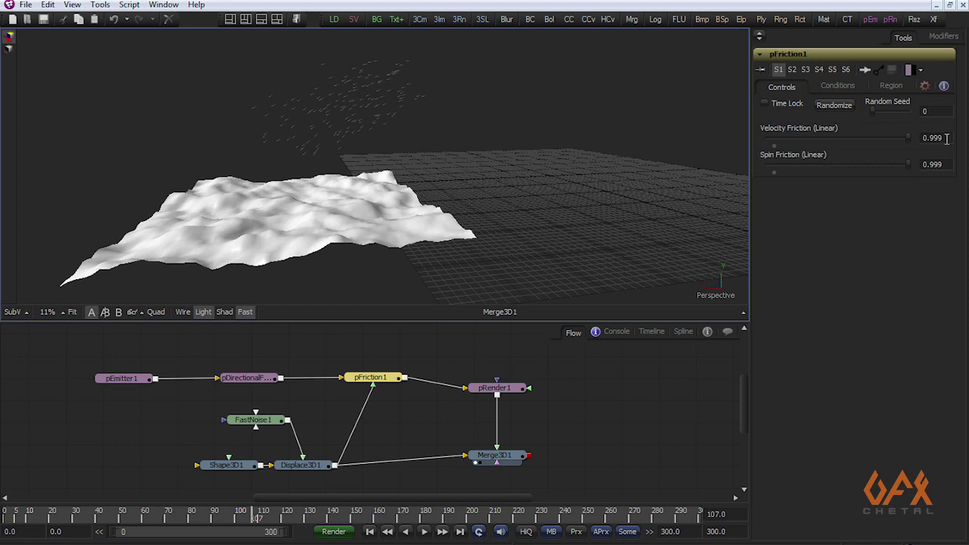
drag(491, 237, 545, 235)
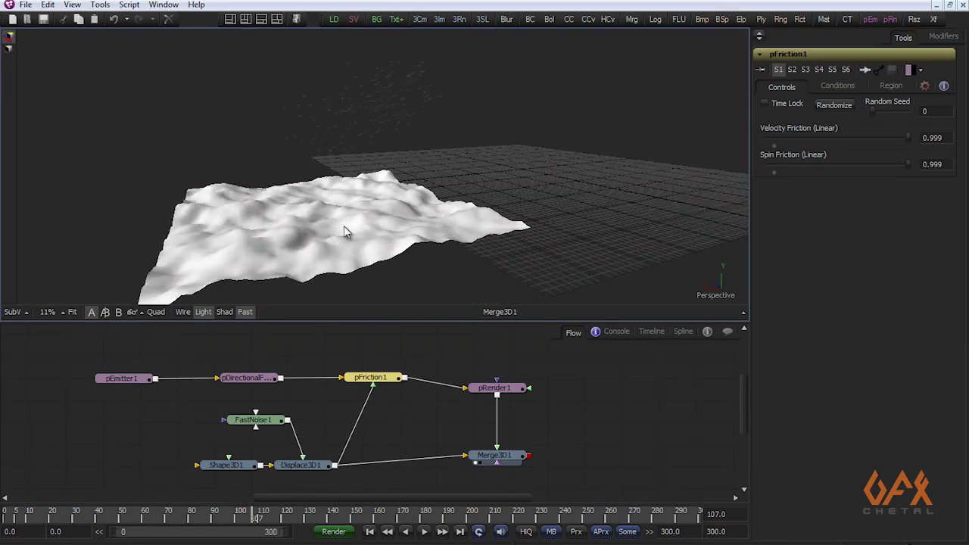
drag(344, 226, 307, 246)
click(4, 516)
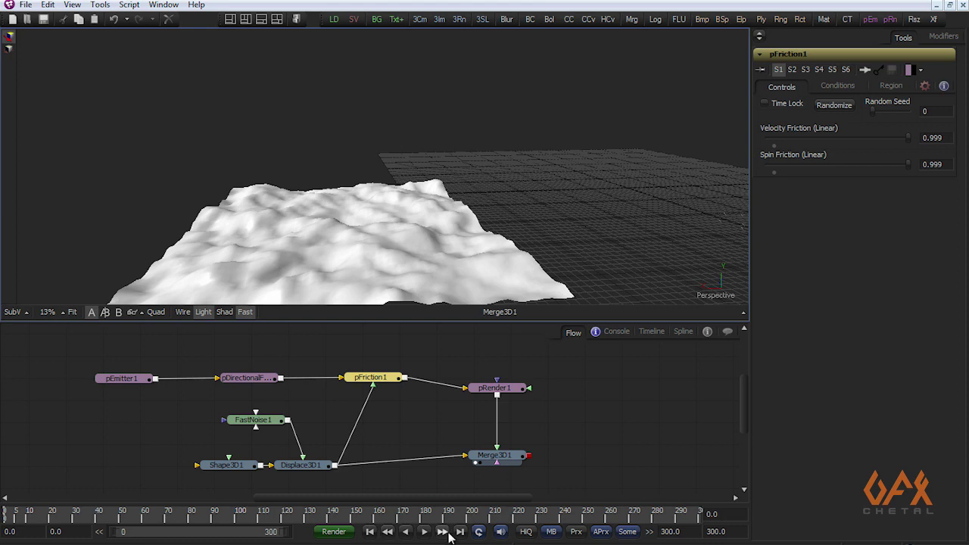
click(425, 532)
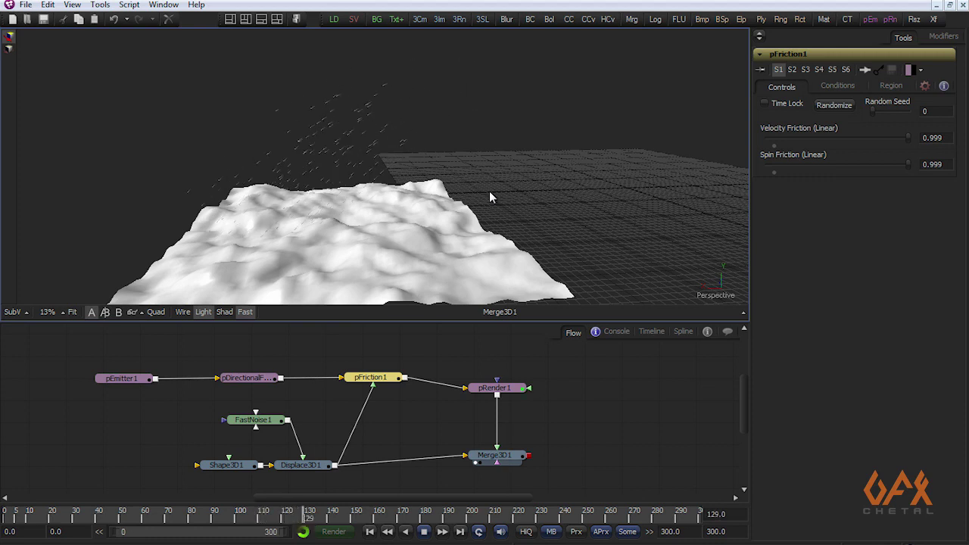
click(426, 535)
mouse_move(371, 232)
mouse_down()
mouse_move(318, 218)
mouse_move(375, 220)
mouse_up()
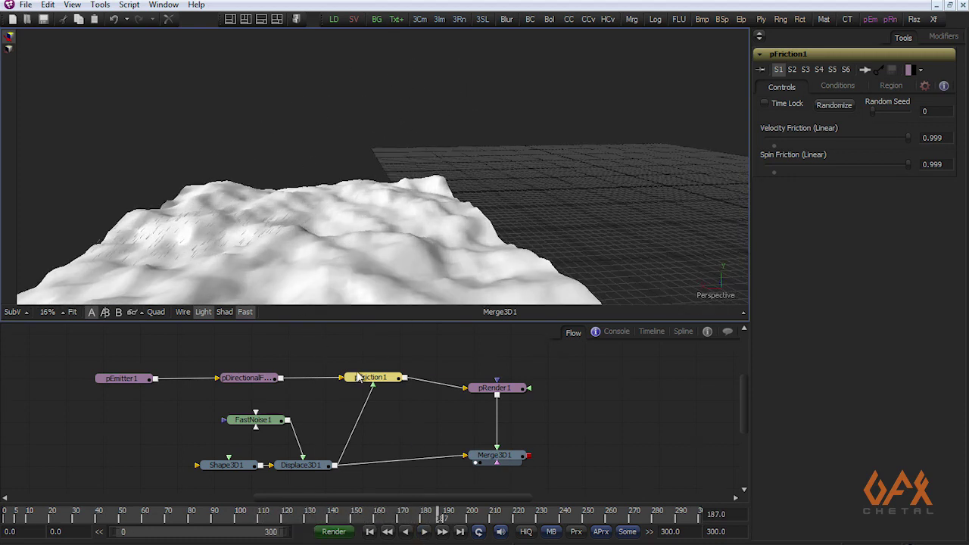
- Set pDirectionalForce1's strength to 0.3 and check the landed arrows up close
click(390, 354)
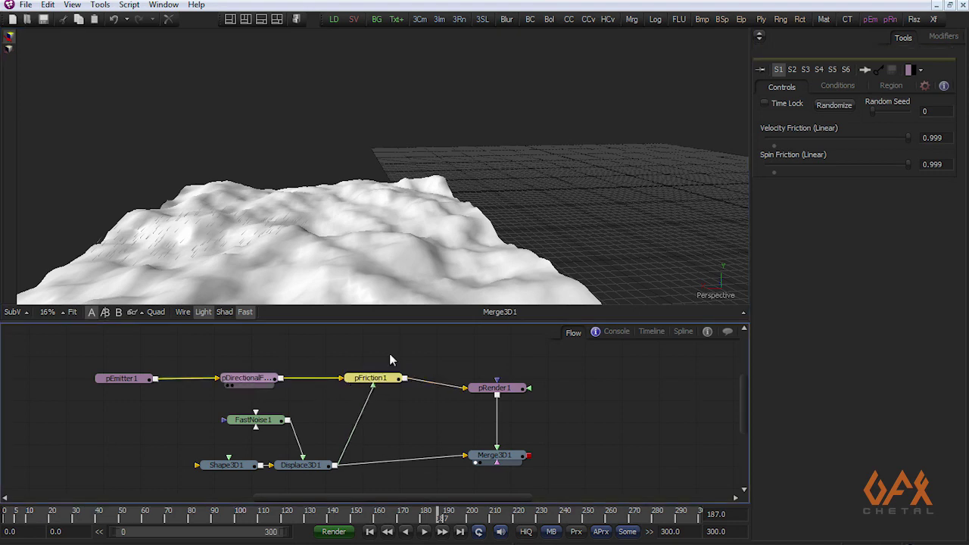
click(249, 378)
click(781, 85)
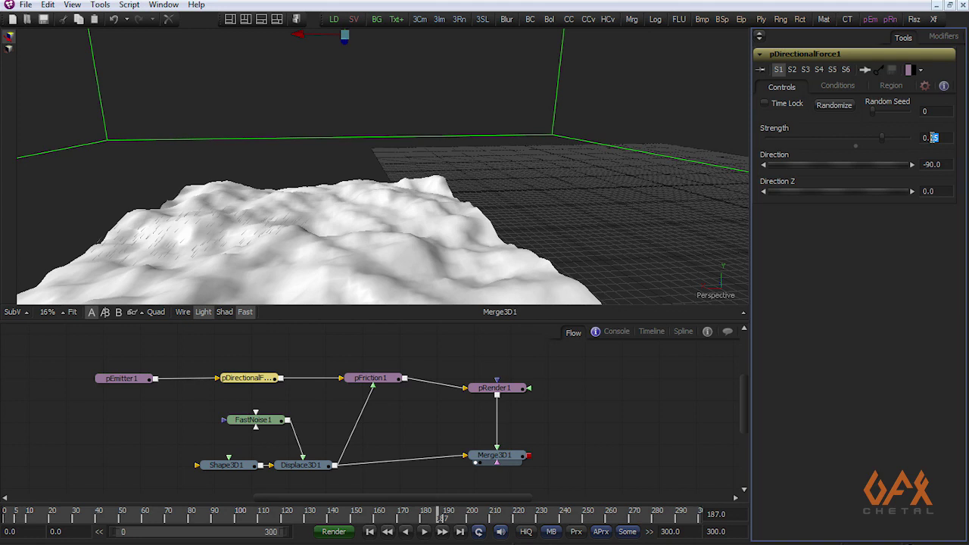
key(Tab)
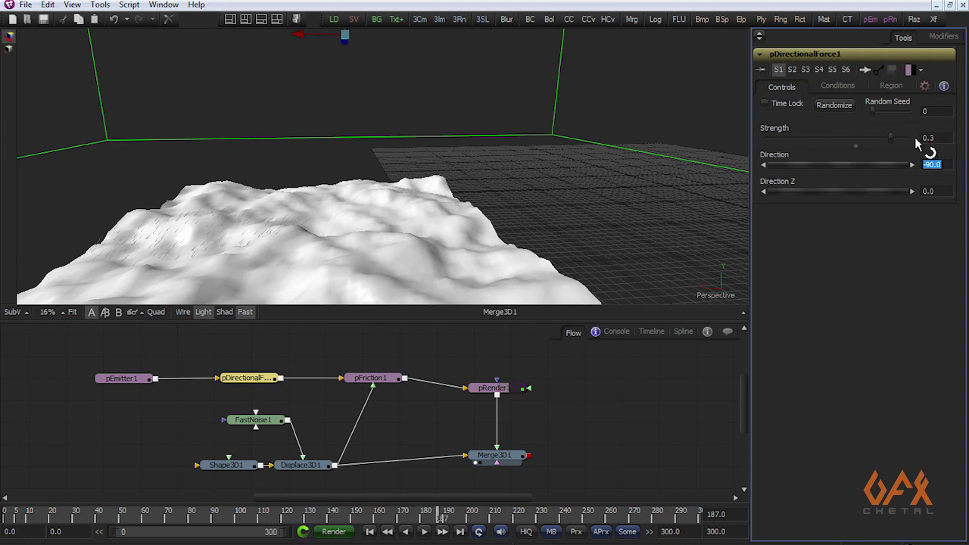
drag(277, 220, 379, 229)
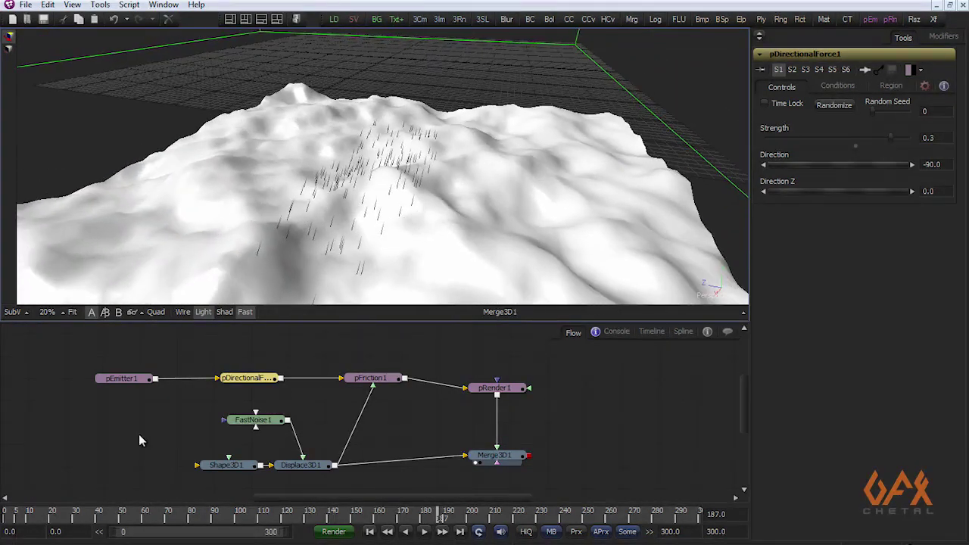
- Widen pEmitter1's rectangular emission region by setting its height to 10
click(121, 378)
click(893, 85)
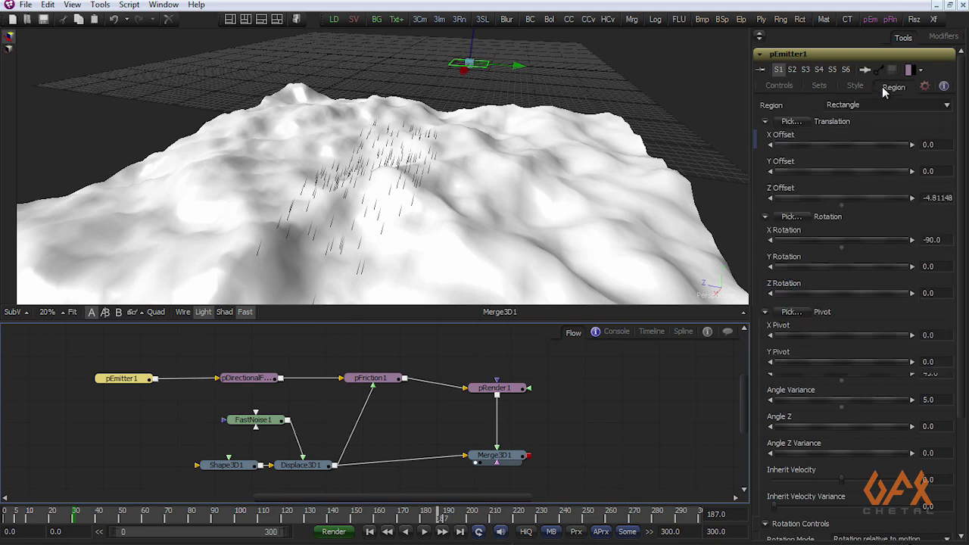
drag(515, 126, 393, 153)
scroll(393, 152, down, 2)
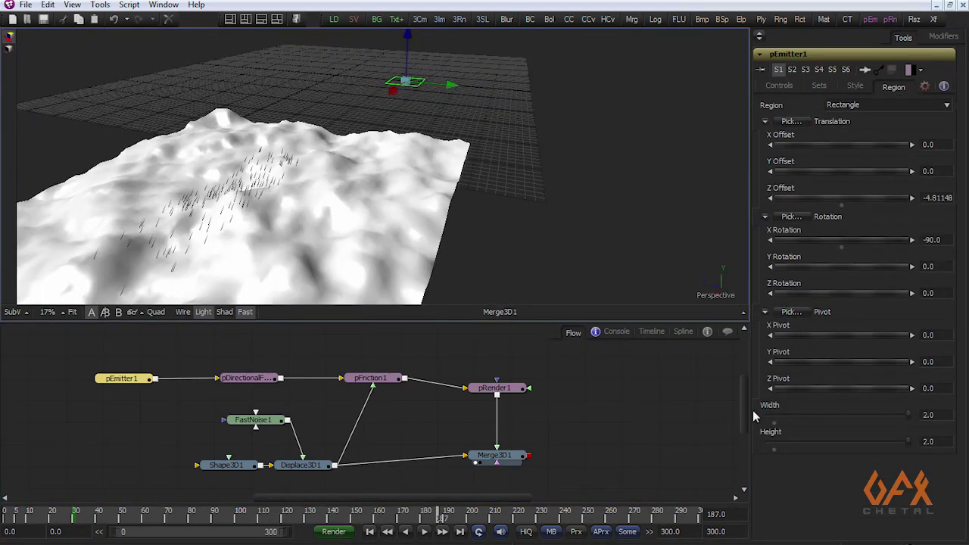
click(930, 444)
text(4)
key(Return)
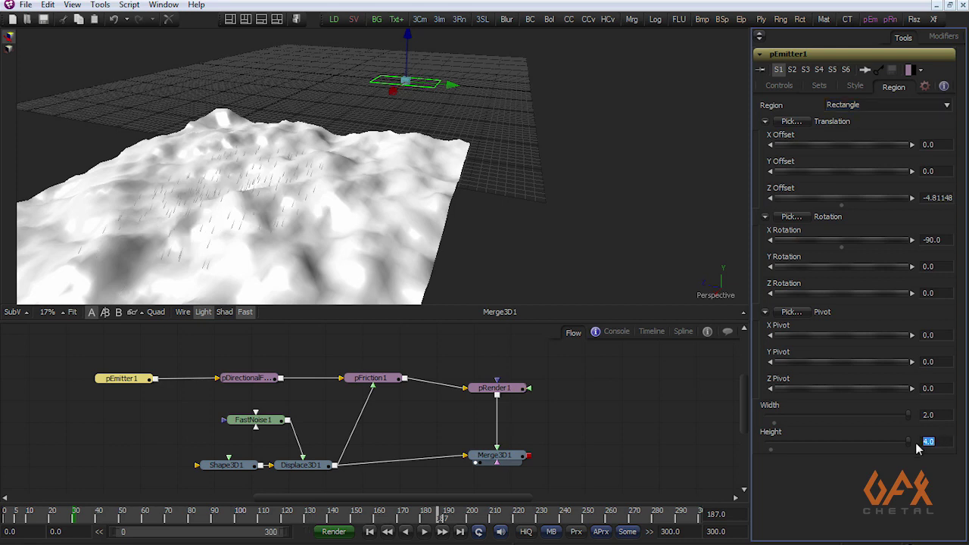
text(10)
key(Return)
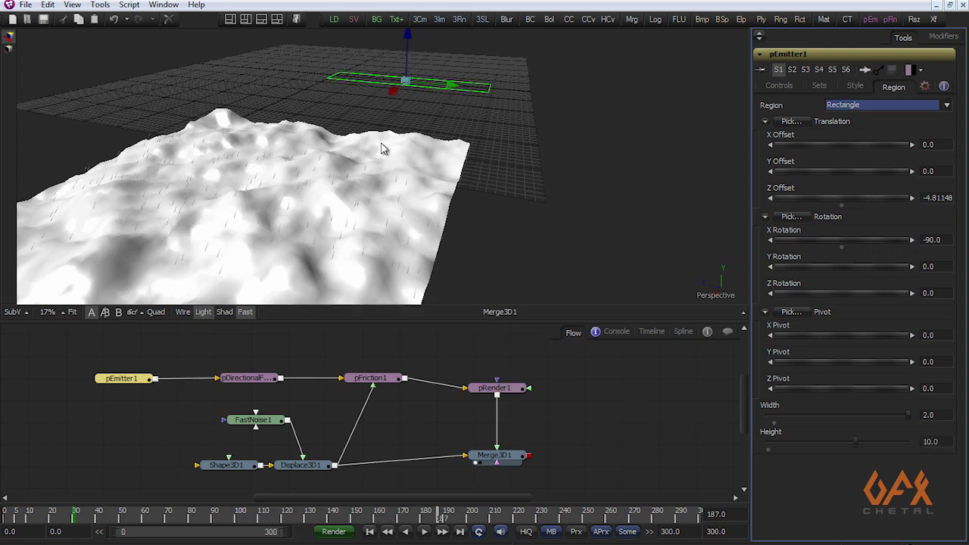
- Replay the simulation from near the start and examine how the arrows spread and settle across the terrain
drag(303, 193, 341, 234)
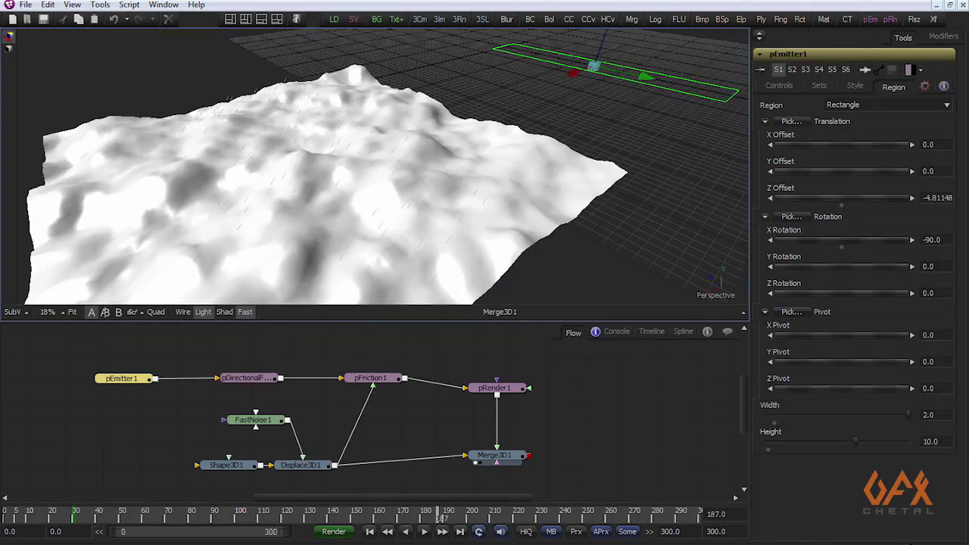
click(12, 517)
click(425, 533)
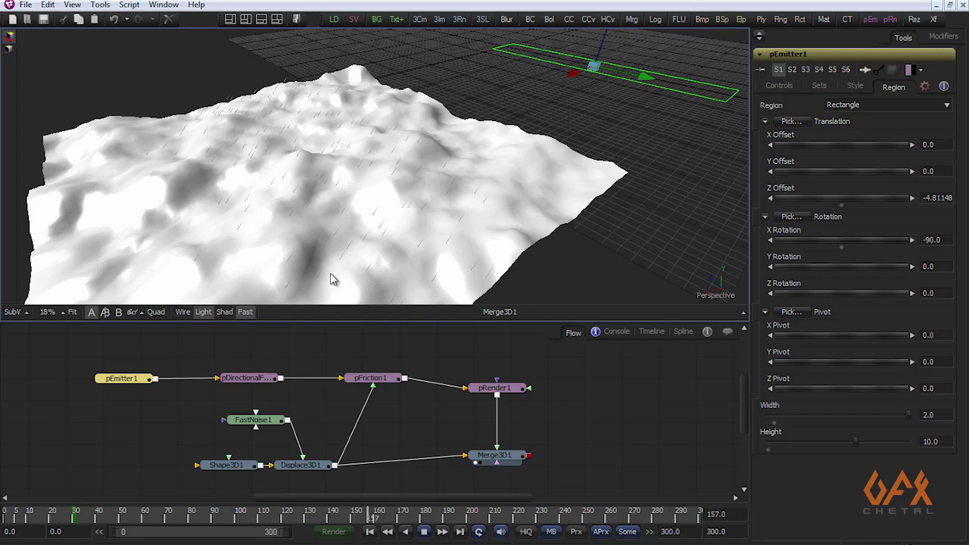
click(424, 531)
drag(273, 232, 307, 165)
drag(429, 215, 365, 238)
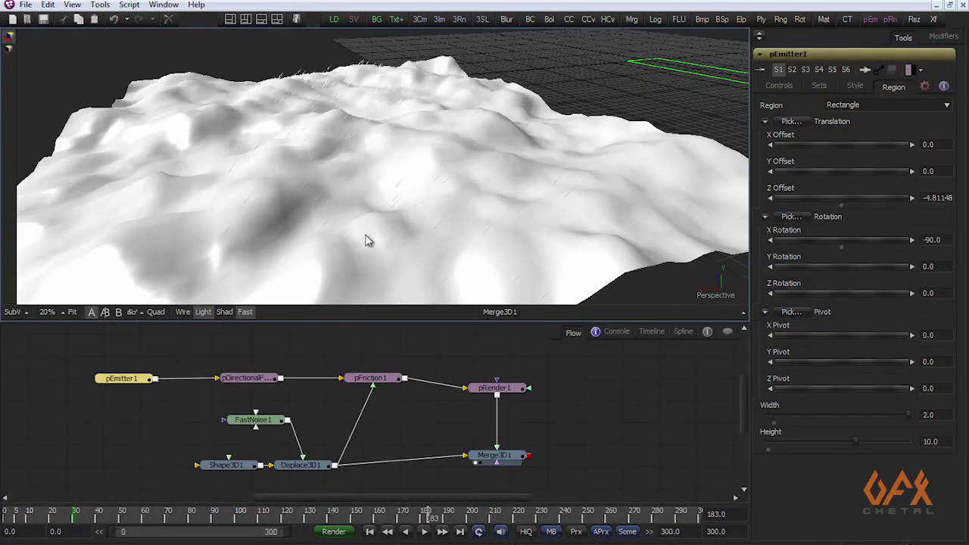
- Import arrow.fbx as an FBX scene with only meshes enabled, merging it into the existing document
drag(426, 149, 429, 213)
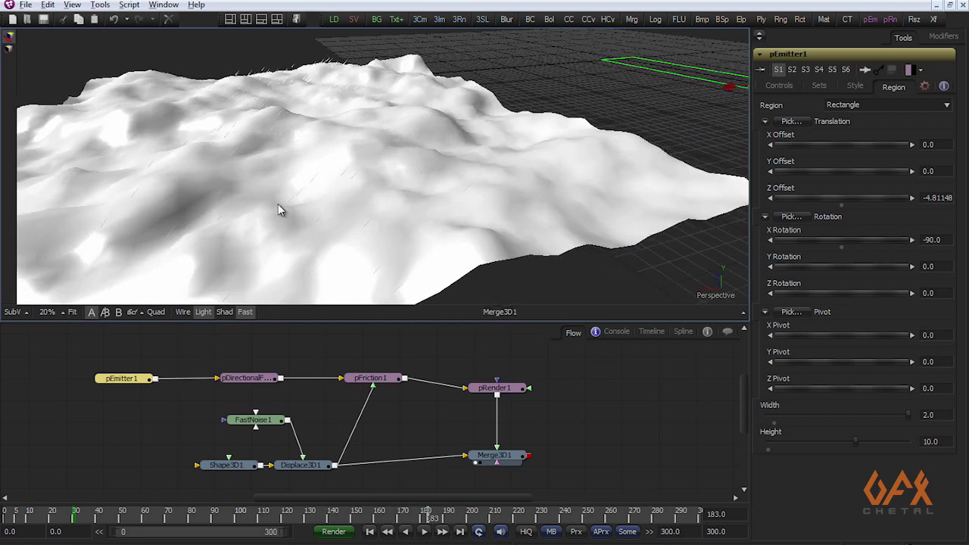
drag(281, 210, 322, 220)
drag(421, 209, 445, 121)
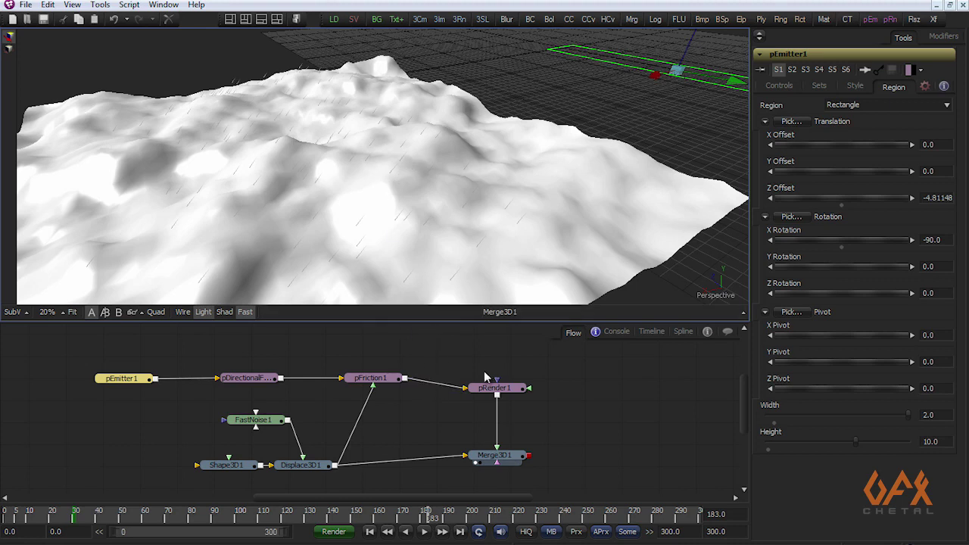
drag(486, 377, 372, 414)
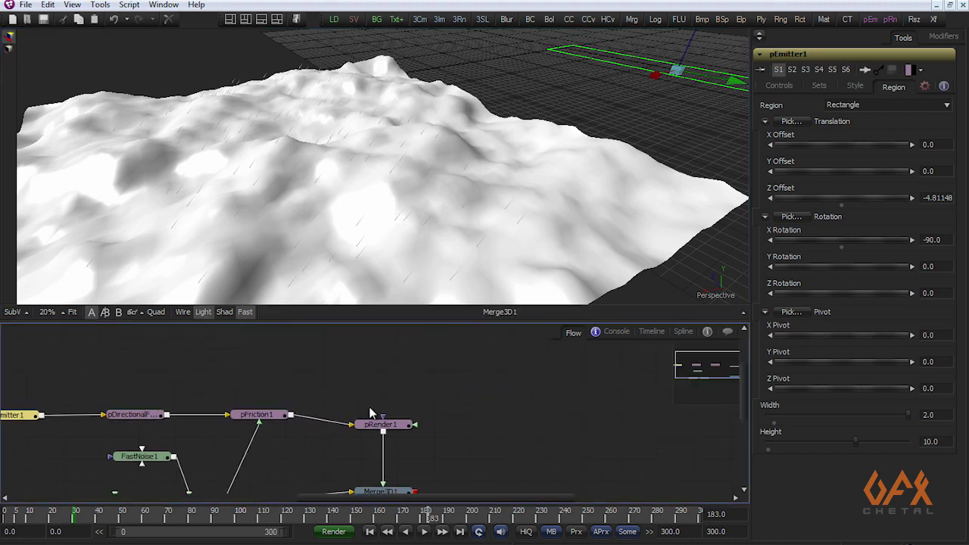
click(29, 8)
mouse_move(80, 144)
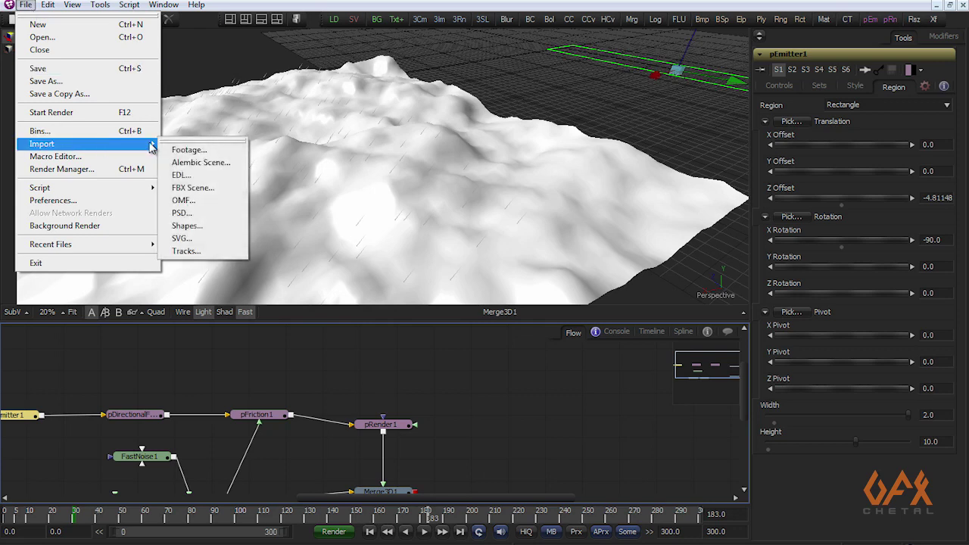
click(190, 188)
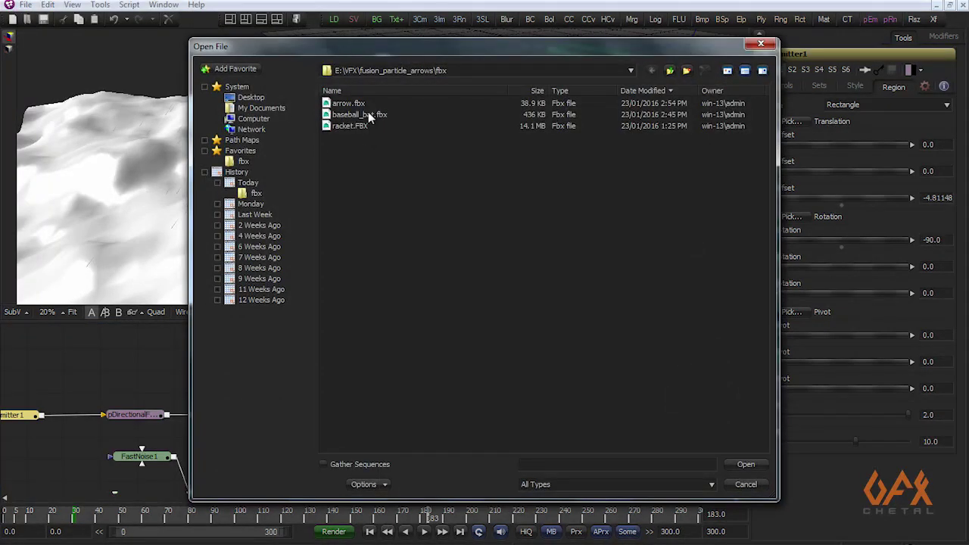
click(331, 105)
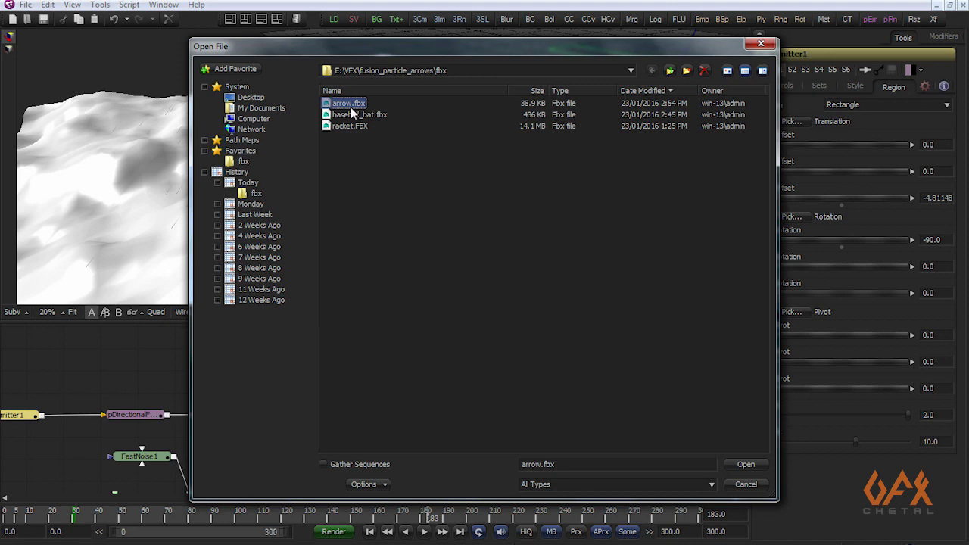
click(744, 465)
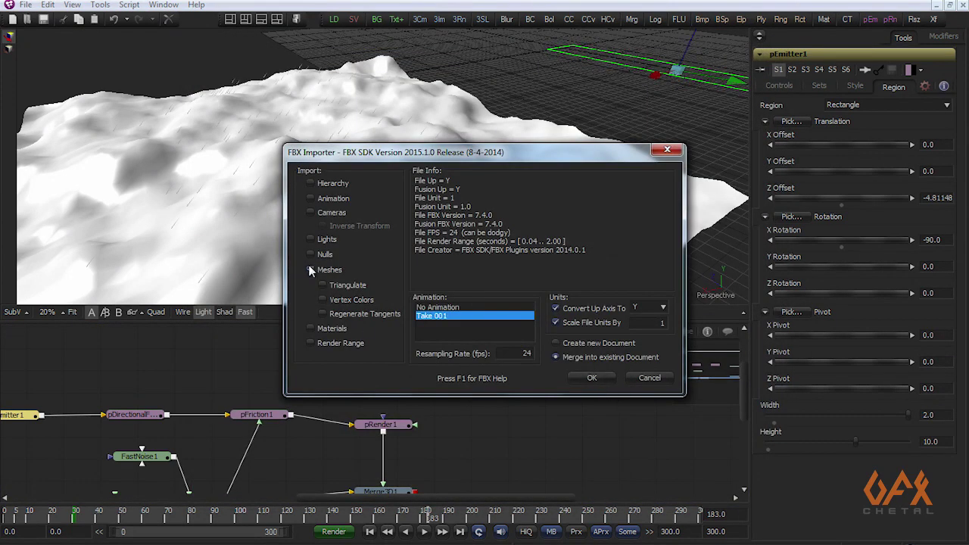
click(591, 378)
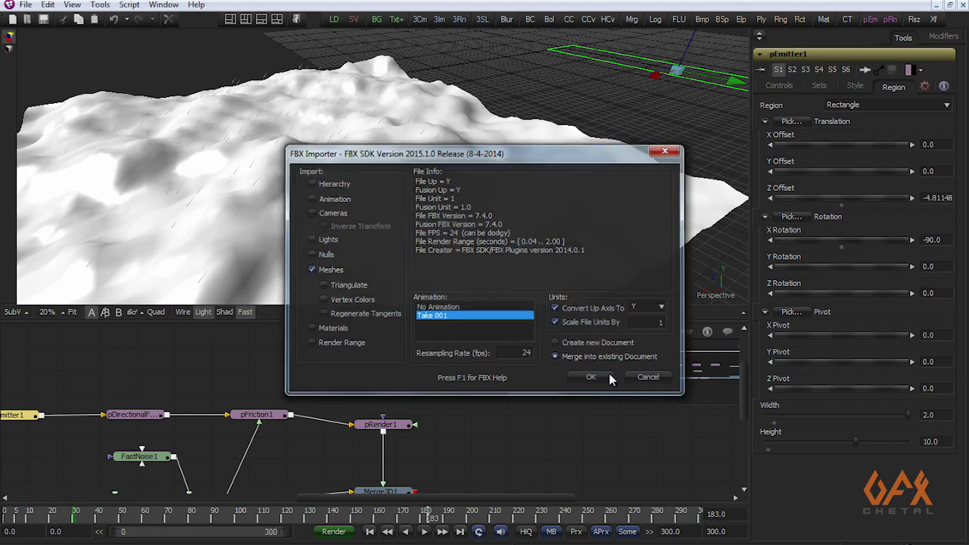
- Display the imported arrow's Transform3D1 node in a two-viewer layout and frame the whole arrow
drag(47, 391, 417, 157)
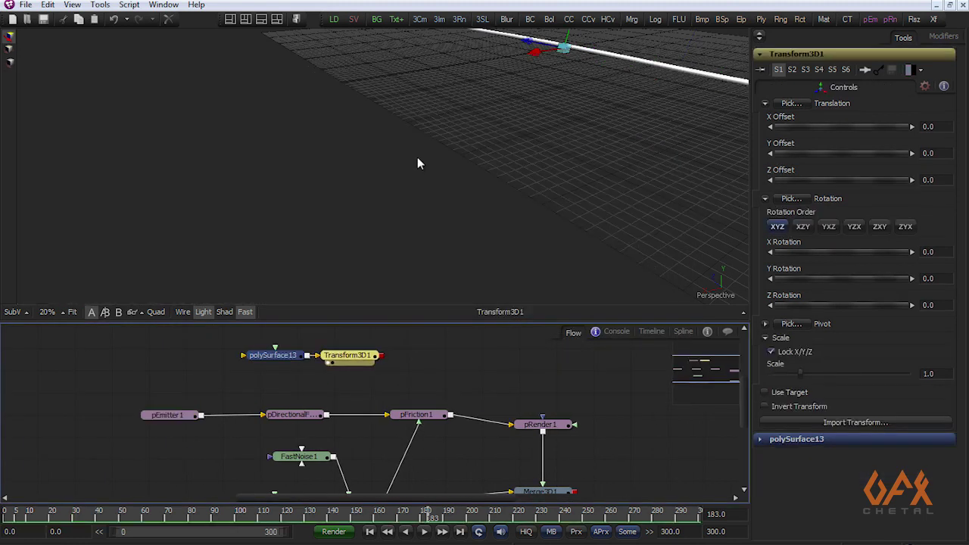
click(246, 21)
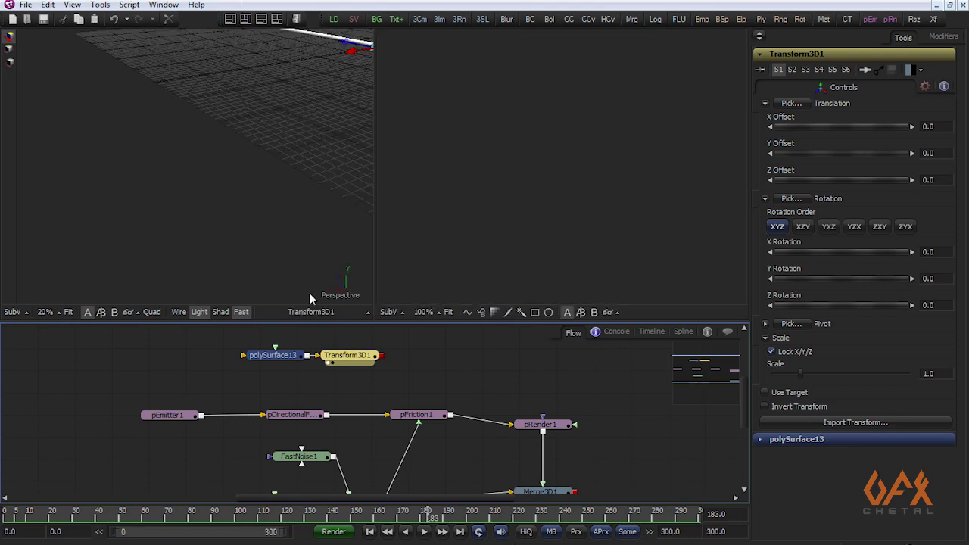
drag(430, 394, 287, 381)
drag(313, 226, 229, 190)
- Add a Loader for ar.jpg from the fbx folder and connect it to polySurface13 as the arrow's texture
click(174, 347)
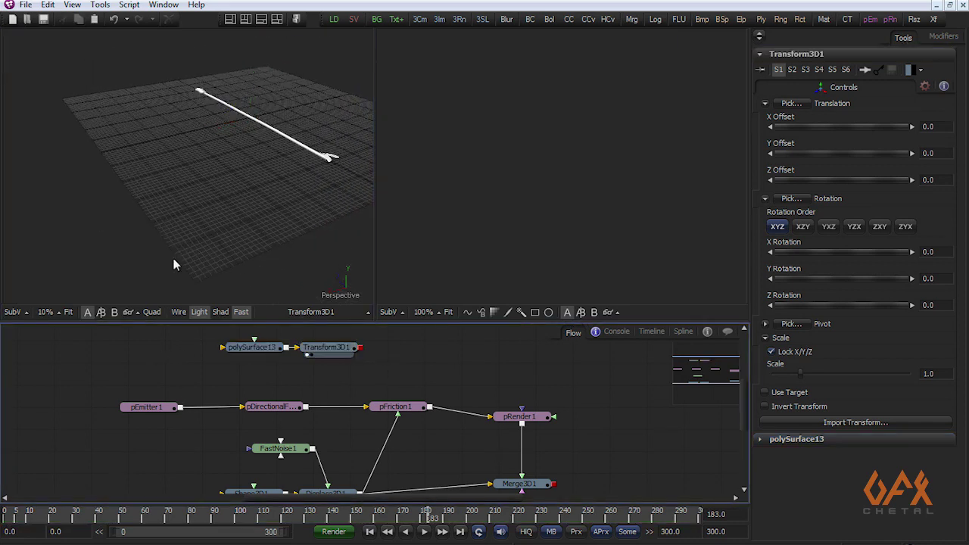
click(101, 7)
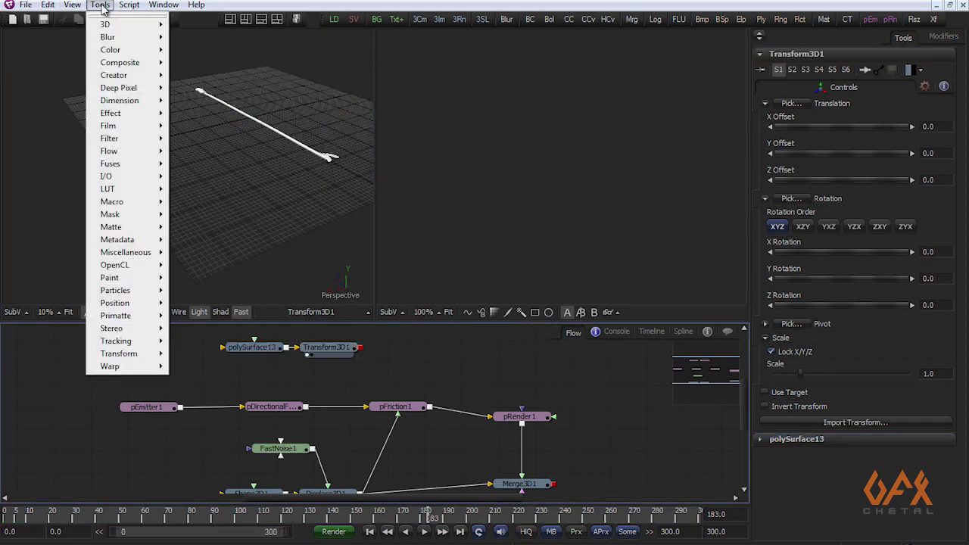
mouse_move(145, 177)
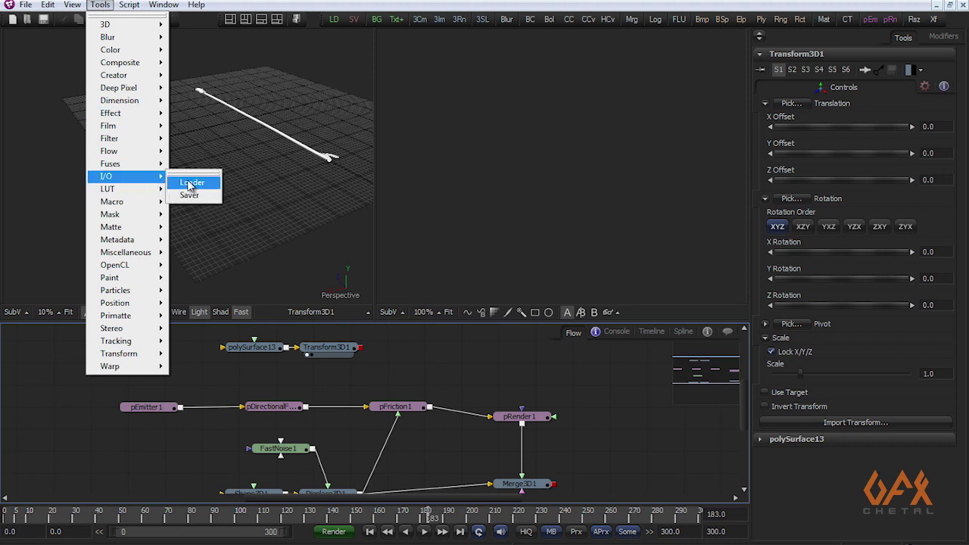
click(190, 184)
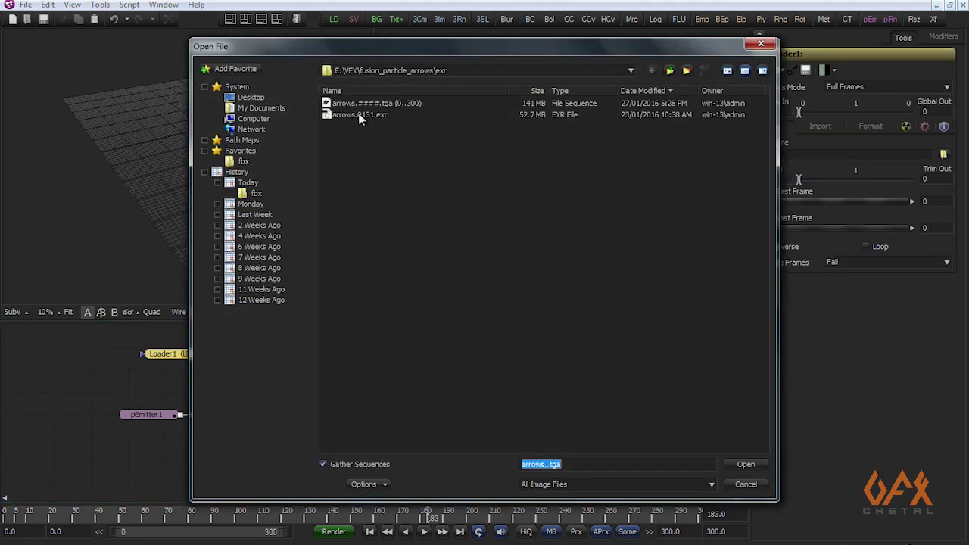
click(256, 194)
click(339, 105)
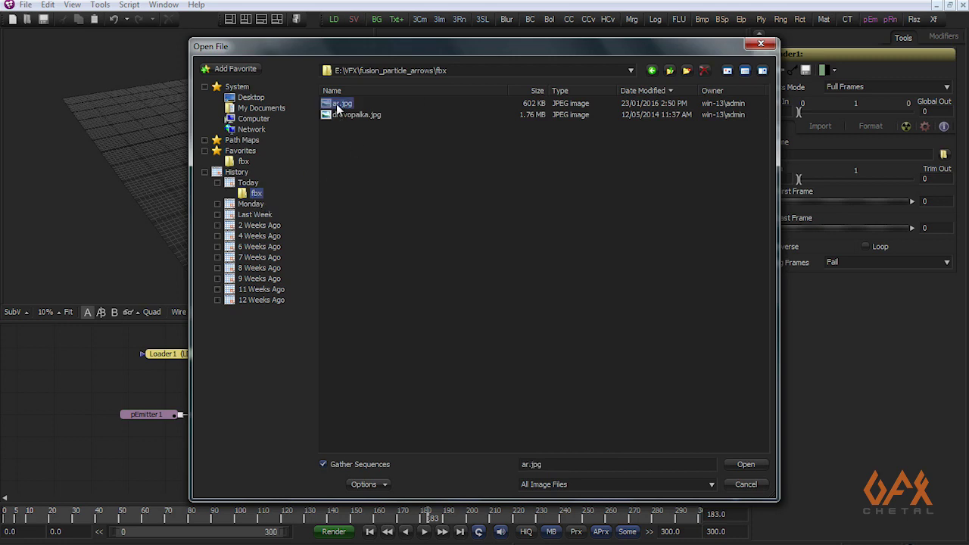
double_click(338, 108)
drag(207, 355, 239, 355)
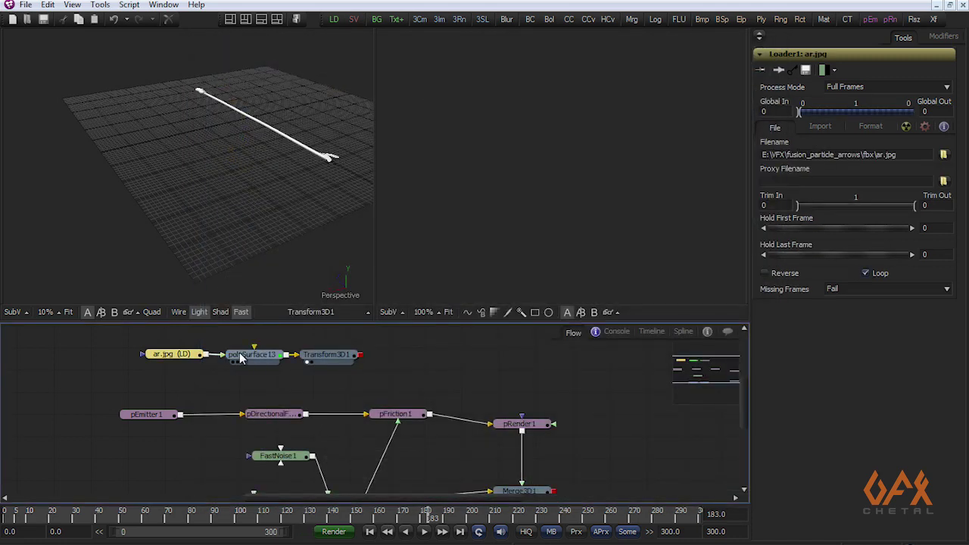
drag(317, 168, 264, 173)
scroll(258, 182, up, 3)
mouse_move(155, 199)
mouse_down()
mouse_move(262, 217)
mouse_move(229, 189)
mouse_move(210, 213)
mouse_move(158, 209)
mouse_up()
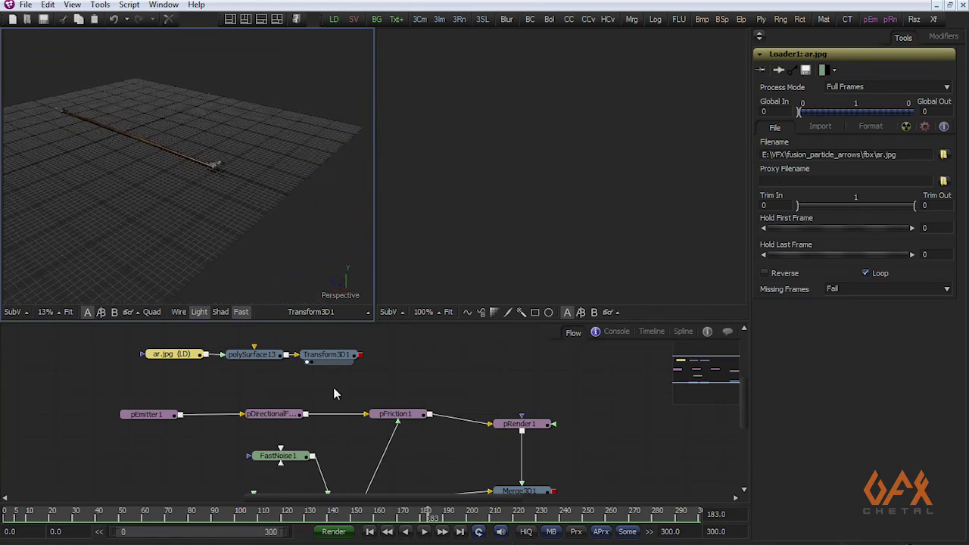
- Add a Replicate 3D node beside pRender1 in the flow
drag(435, 387, 354, 358)
drag(426, 437, 374, 439)
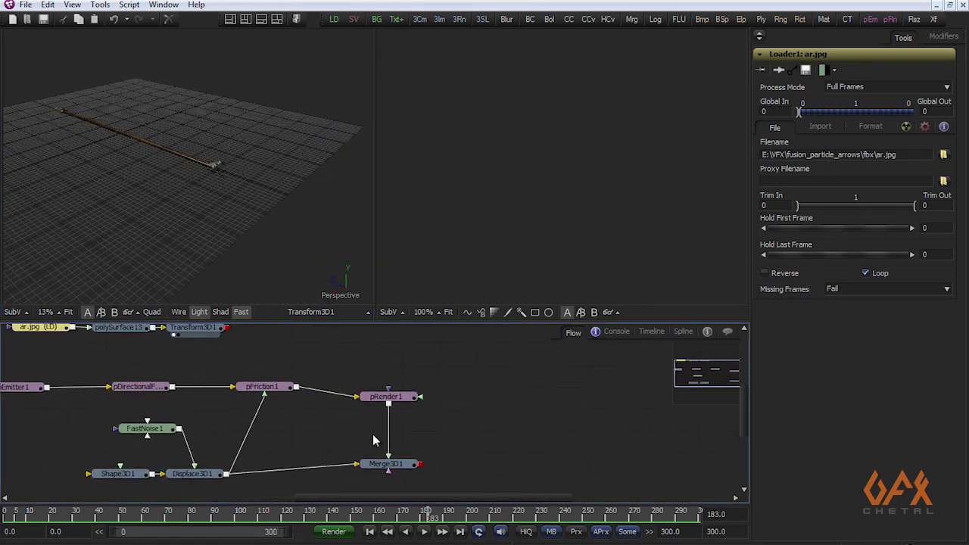
click(402, 399)
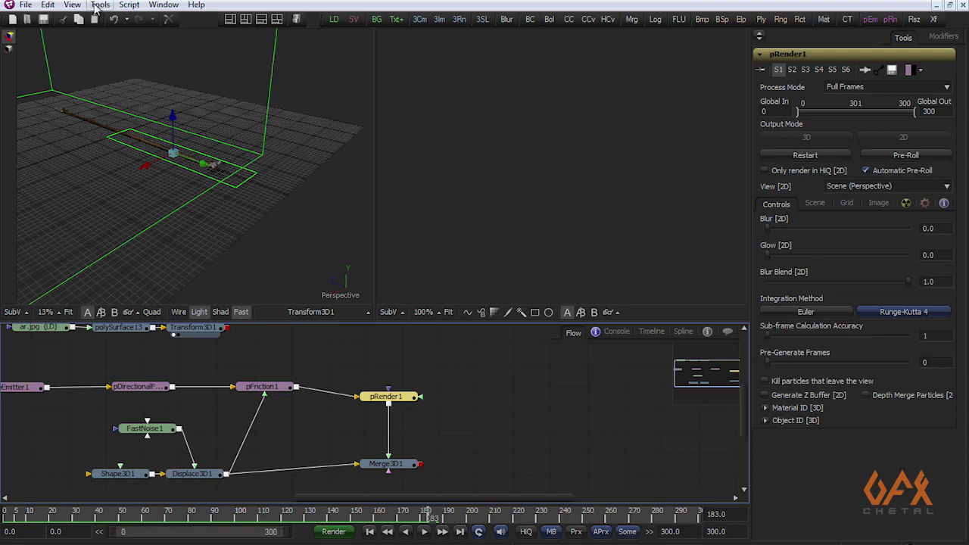
click(478, 394)
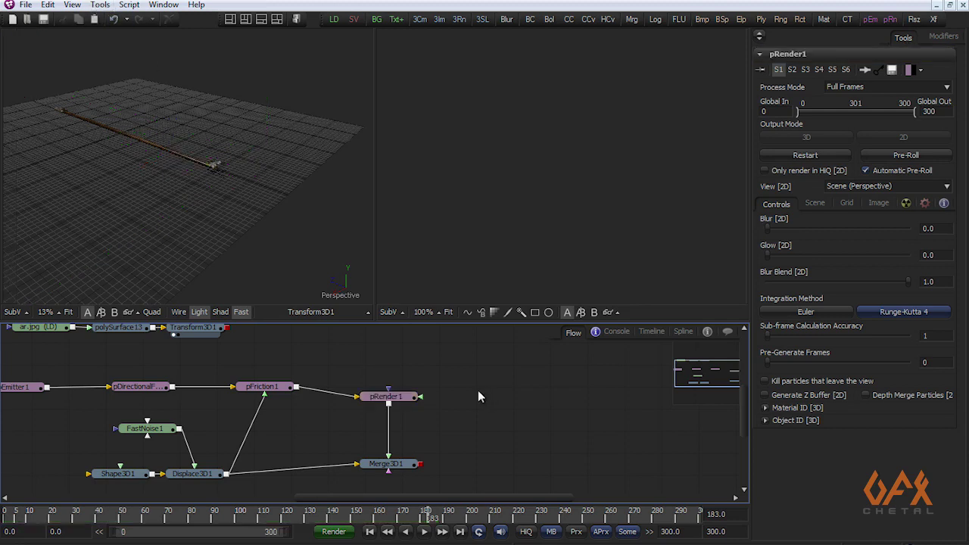
click(100, 5)
mouse_move(121, 24)
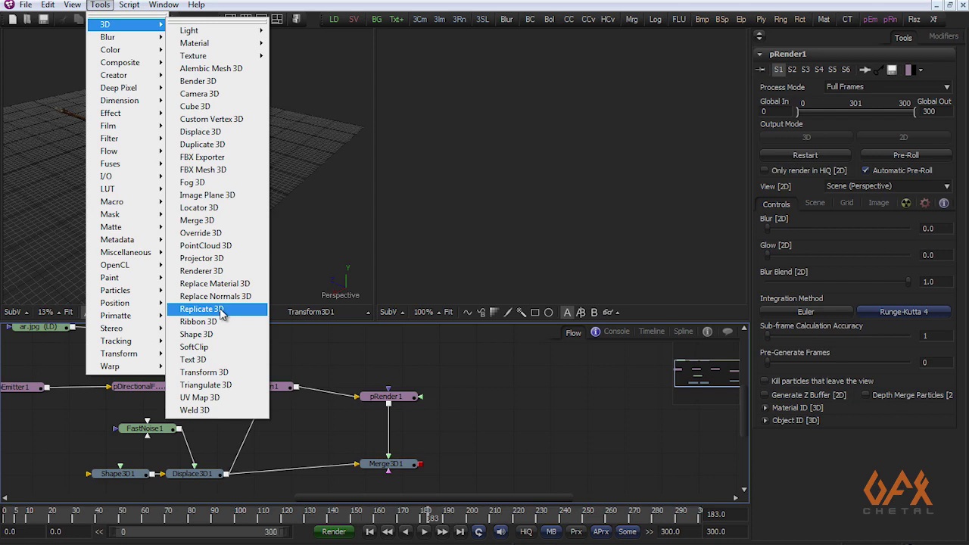
click(198, 309)
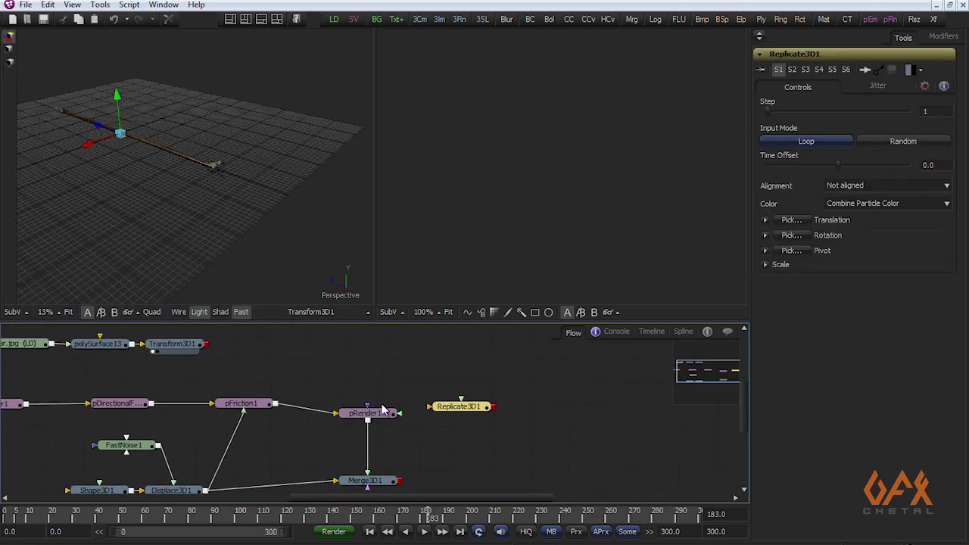
drag(465, 411, 472, 409)
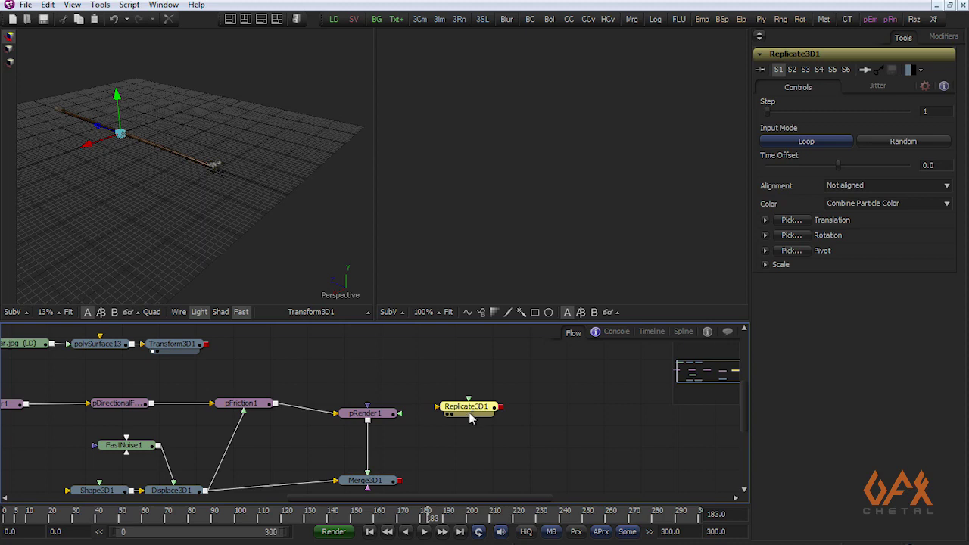
- Reroute pRender1 through Replicate3D1 into Merge3D1, with Transform3D1 as the replicated object, and view the merged scene
drag(368, 471, 370, 429)
drag(465, 410, 483, 413)
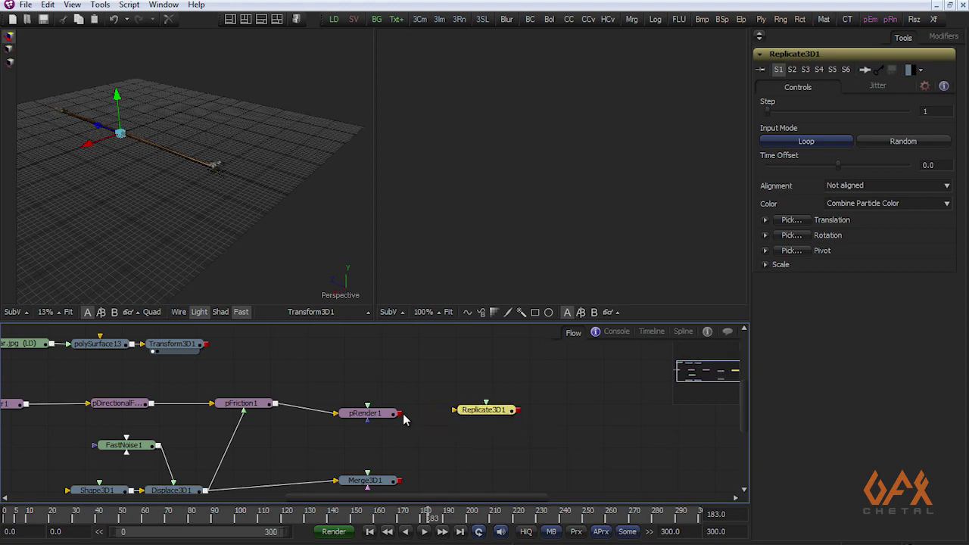
drag(400, 414, 456, 415)
drag(206, 344, 231, 197)
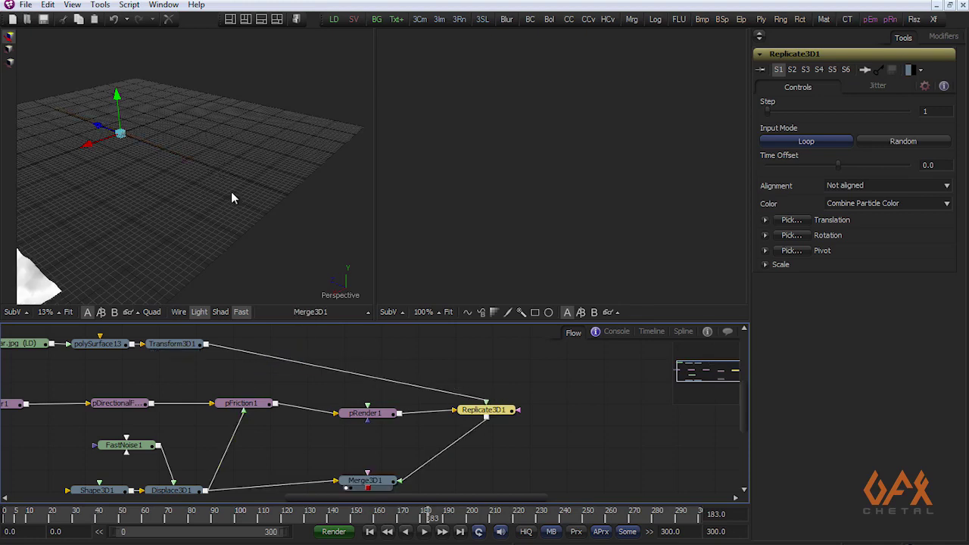
drag(137, 227, 347, 186)
scroll(347, 185, up, 3)
drag(254, 196, 190, 285)
- Set Replicate3D1's alignment to TBN Aligned
drag(304, 370, 250, 379)
mouse_move(413, 428)
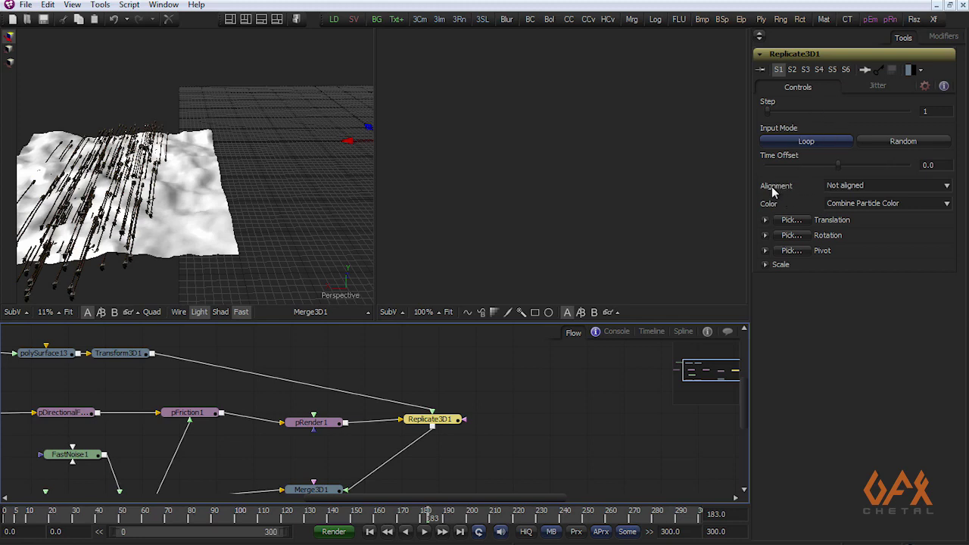
click(839, 187)
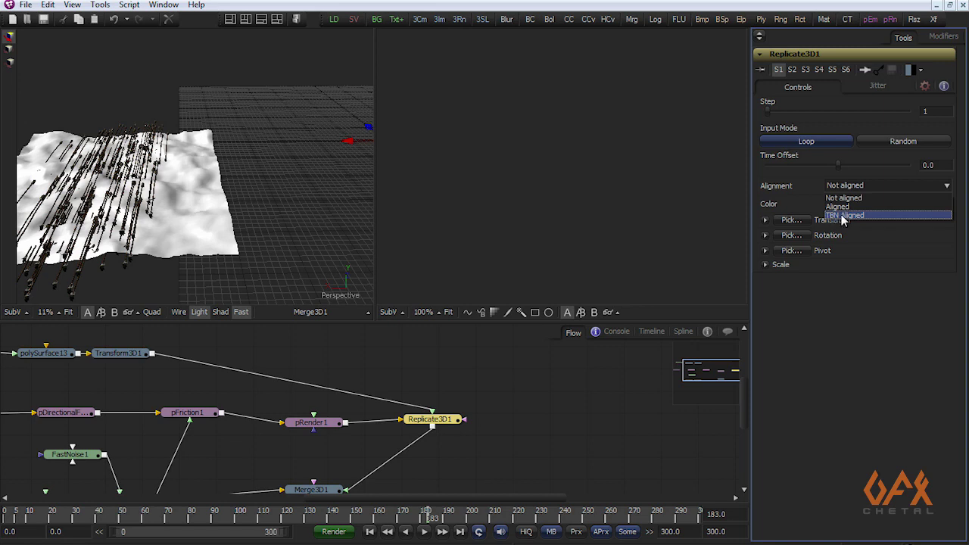
click(843, 216)
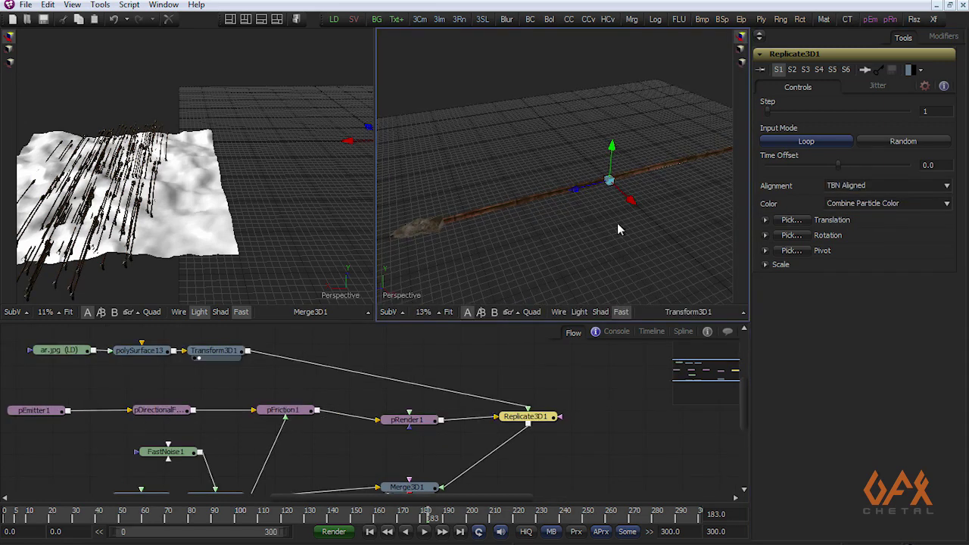
- Set the arrow's Y rotation in Transform3D1 to about 90.9 and check the arrows' direction over the terrain
drag(618, 224, 520, 216)
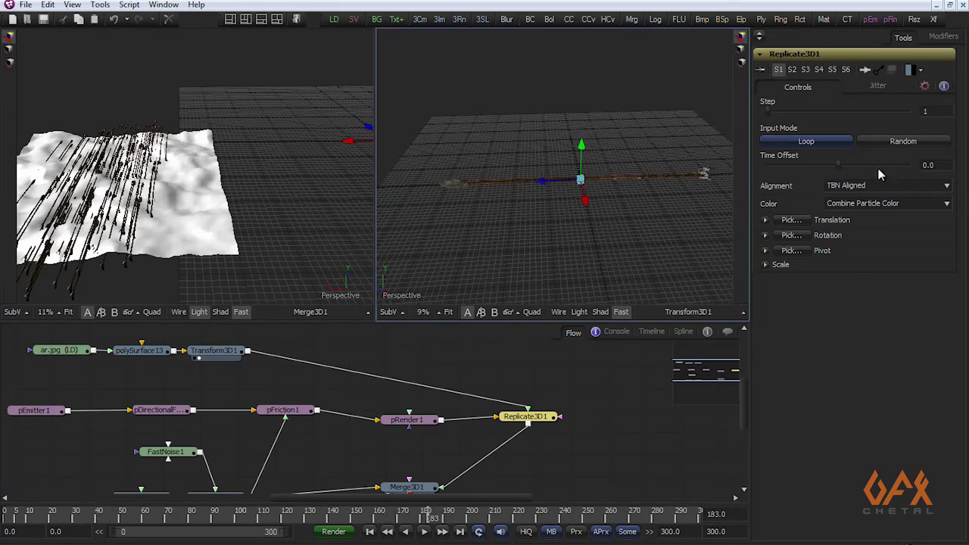
click(214, 351)
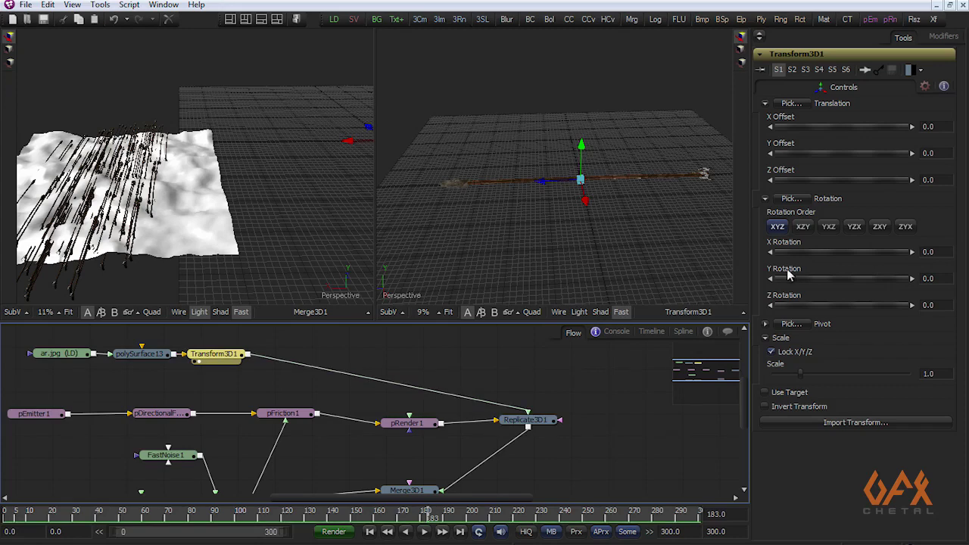
drag(786, 279, 819, 283)
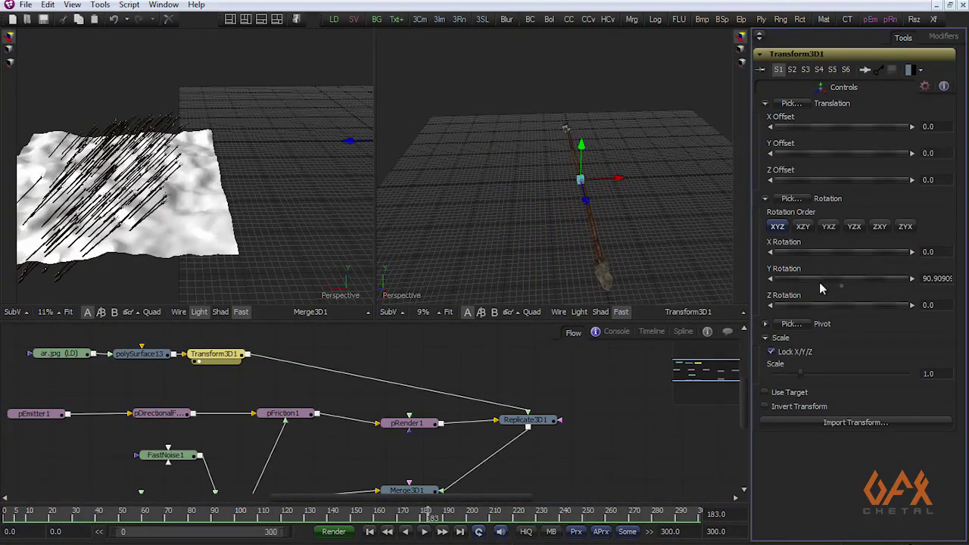
drag(589, 236, 643, 233)
drag(158, 254, 190, 252)
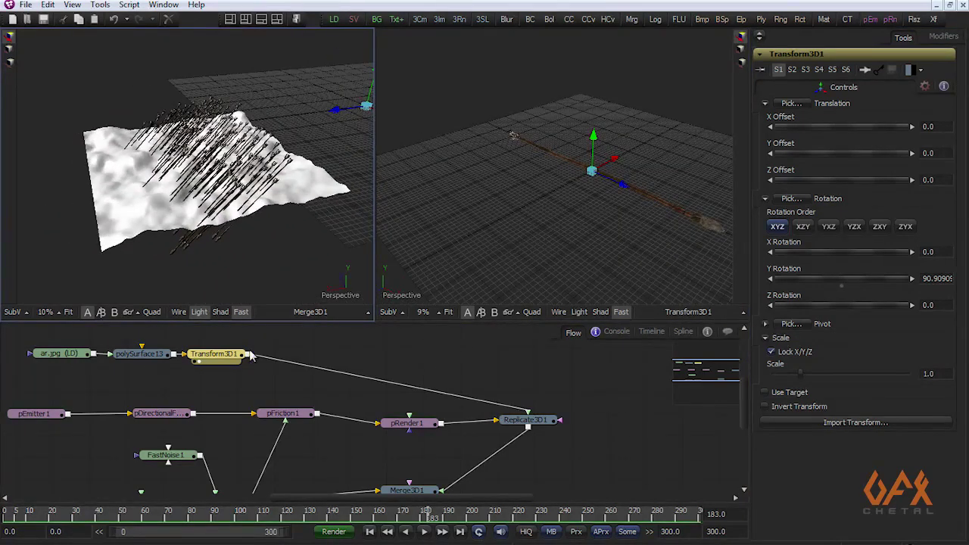
- Scale the arrow in Transform3D1 to about 0.35 and shift it along its length to an X offset of about -1.51
drag(800, 372, 784, 381)
drag(204, 252, 198, 224)
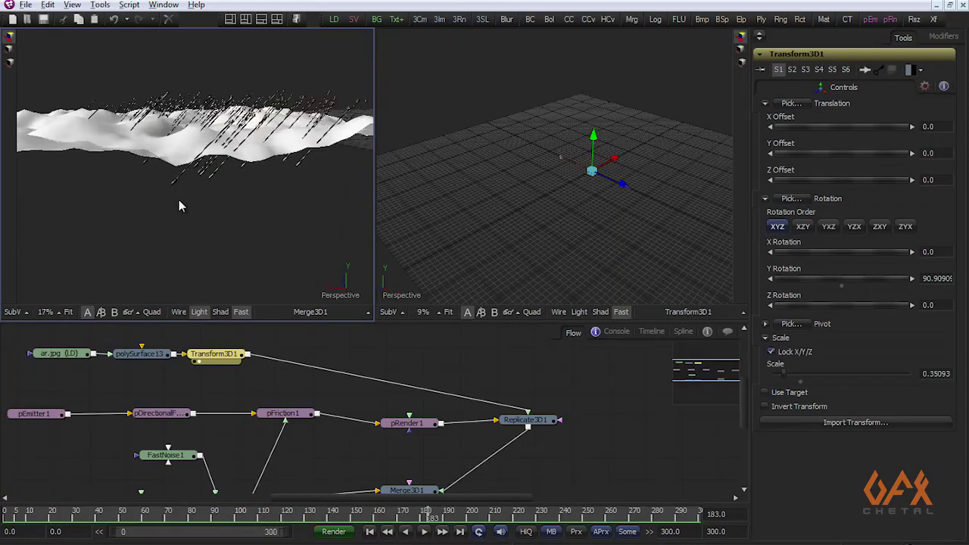
drag(179, 206, 206, 261)
drag(553, 190, 592, 204)
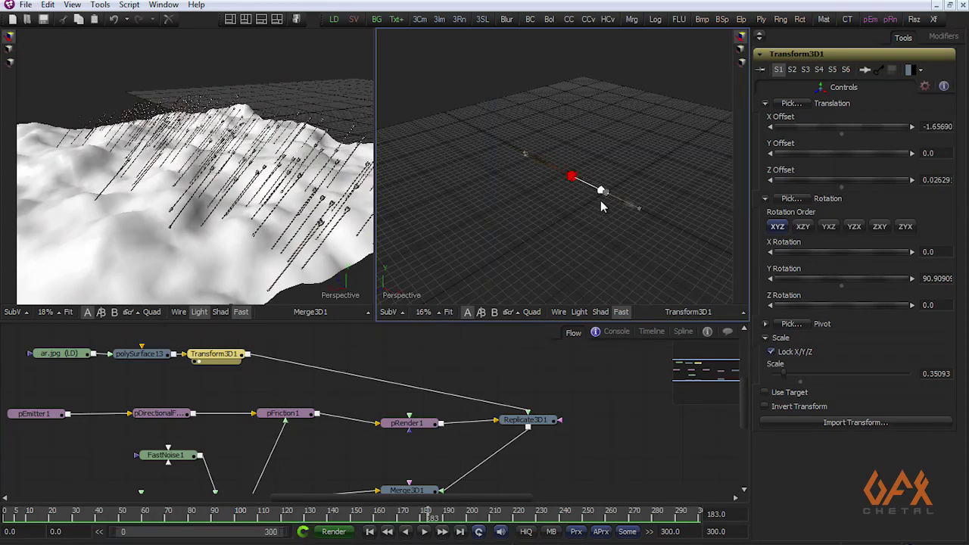
drag(141, 242, 156, 225)
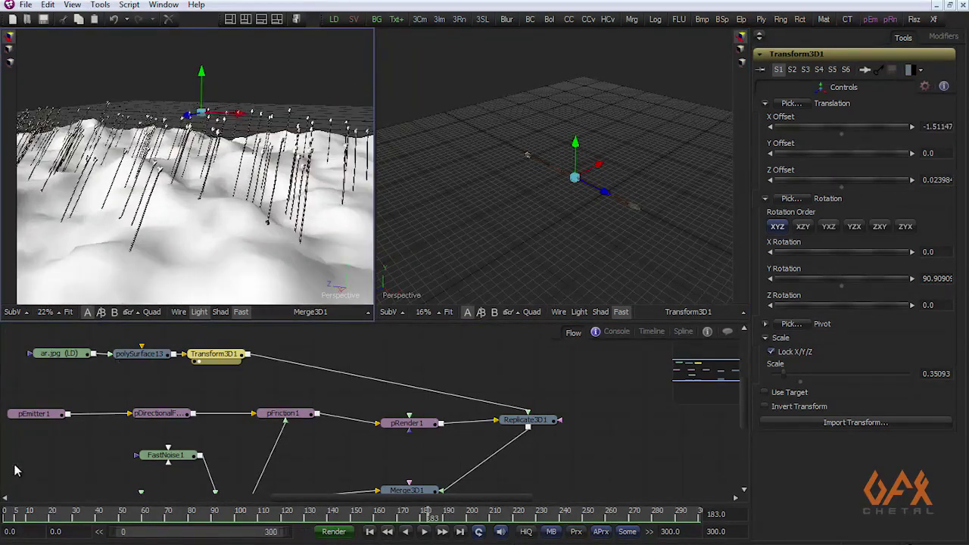
- Play the arrow simulation from the start and inspect how the arrows land in the terrain
click(15, 515)
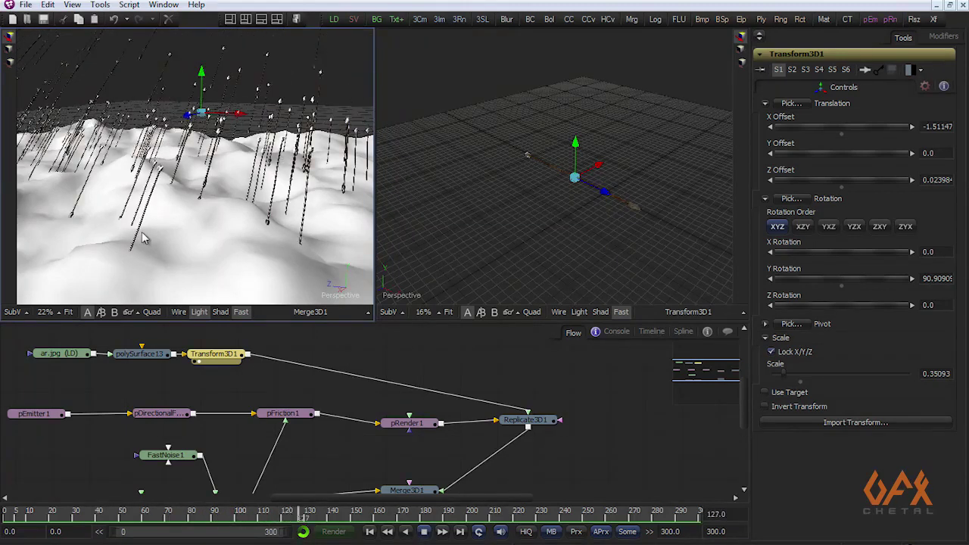
drag(159, 229, 199, 234)
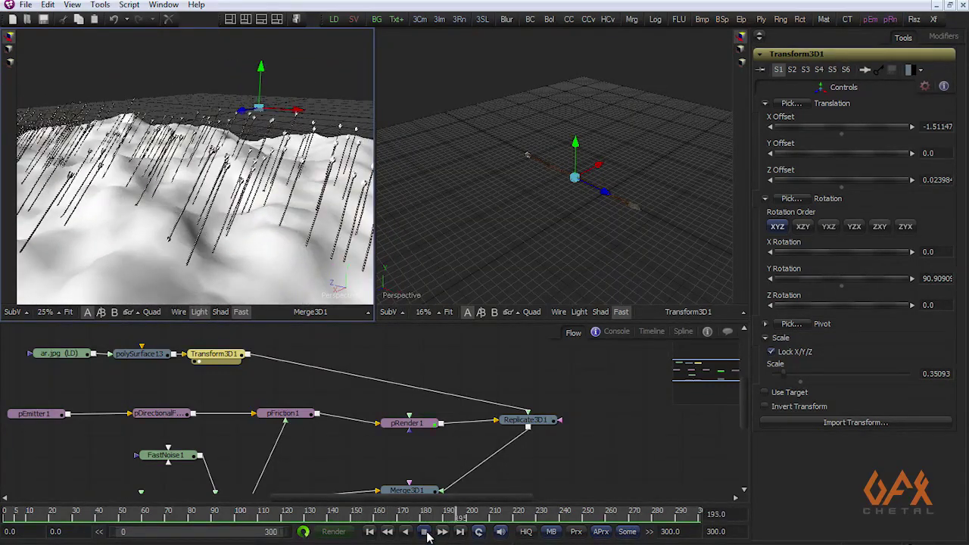
- Import the FBX scene baseball_bat.fbx from the fbx folder into the composition
drag(189, 376, 258, 374)
click(275, 381)
click(100, 6)
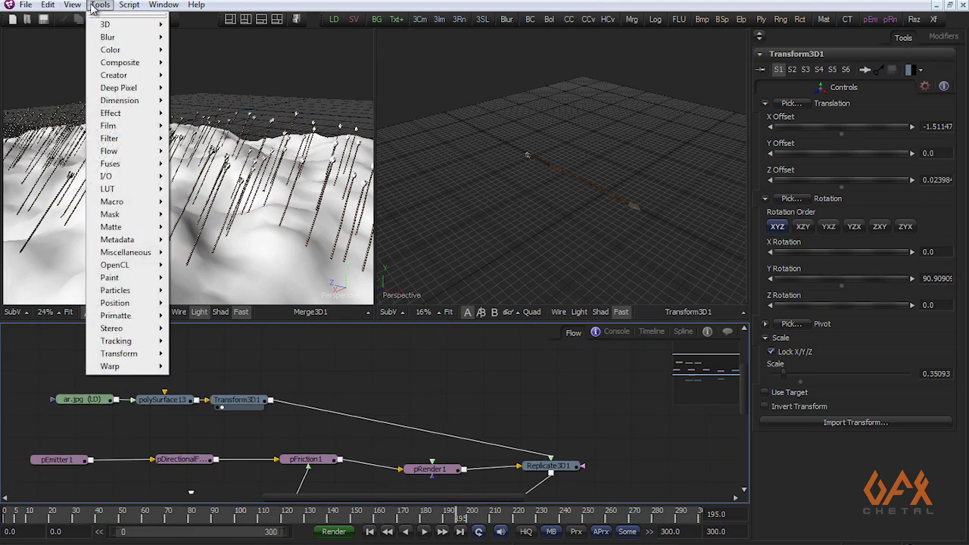
mouse_move(27, 6)
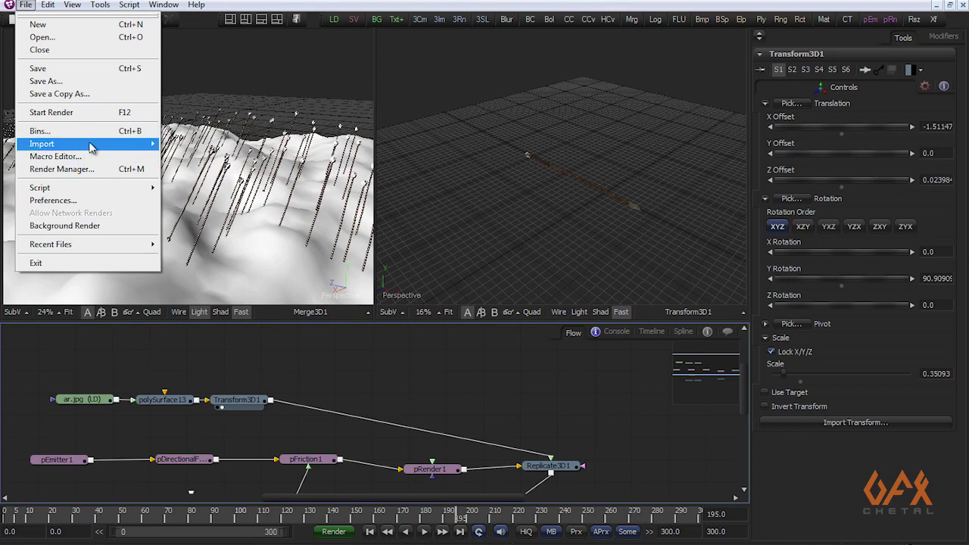
mouse_move(151, 143)
click(190, 188)
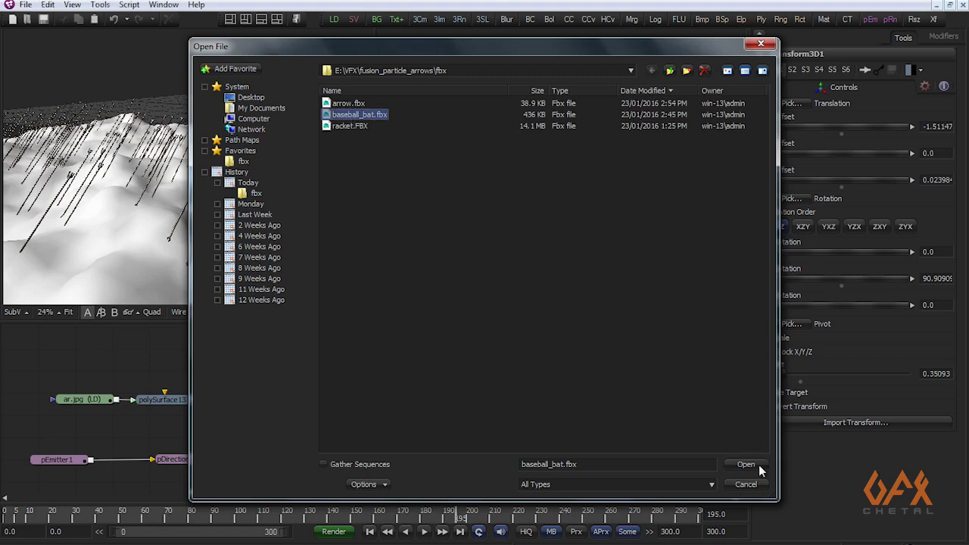
click(759, 464)
click(589, 377)
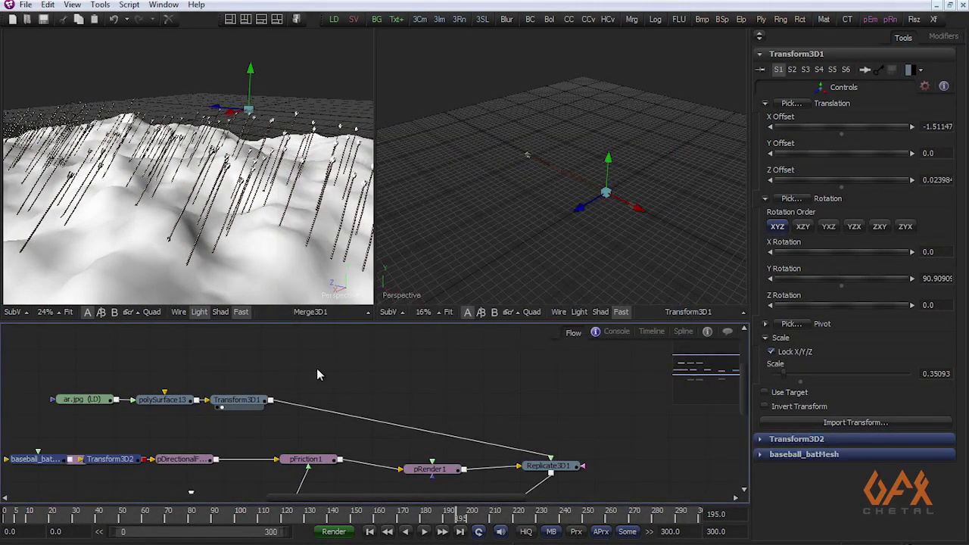
- Move the imported baseball bat mesh and Transform3D2 nodes above the arrow's node chain
drag(105, 418, 196, 409)
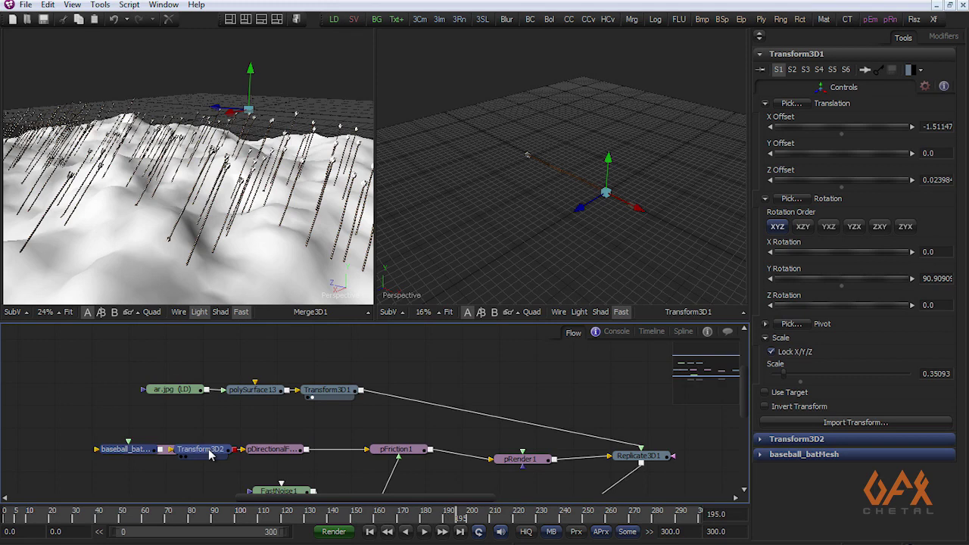
drag(209, 453, 328, 356)
scroll(201, 401, up, 1)
- Load drevopalka.jpg with a new Loader, connect it as the baseball bat mesh's texture and view Transform3D2
click(141, 384)
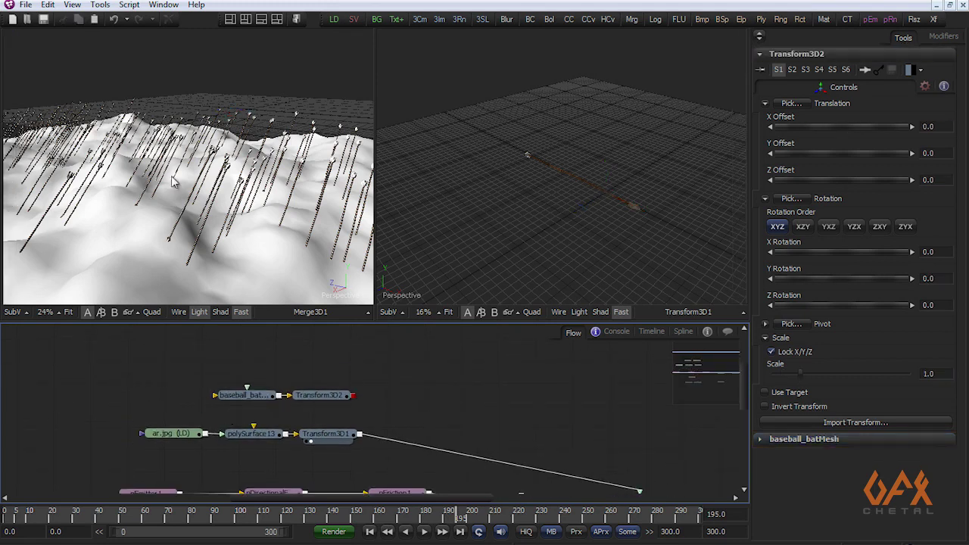
click(98, 5)
mouse_move(137, 182)
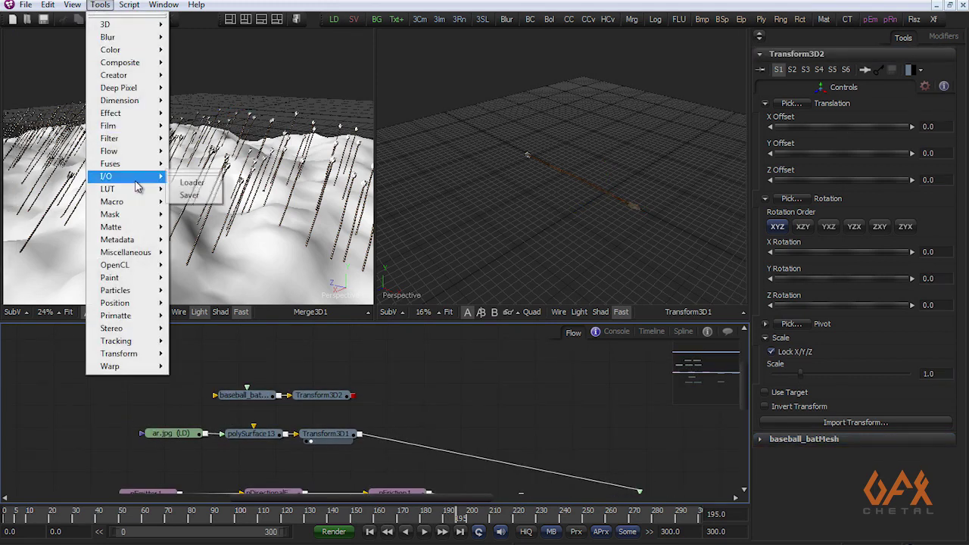
click(190, 184)
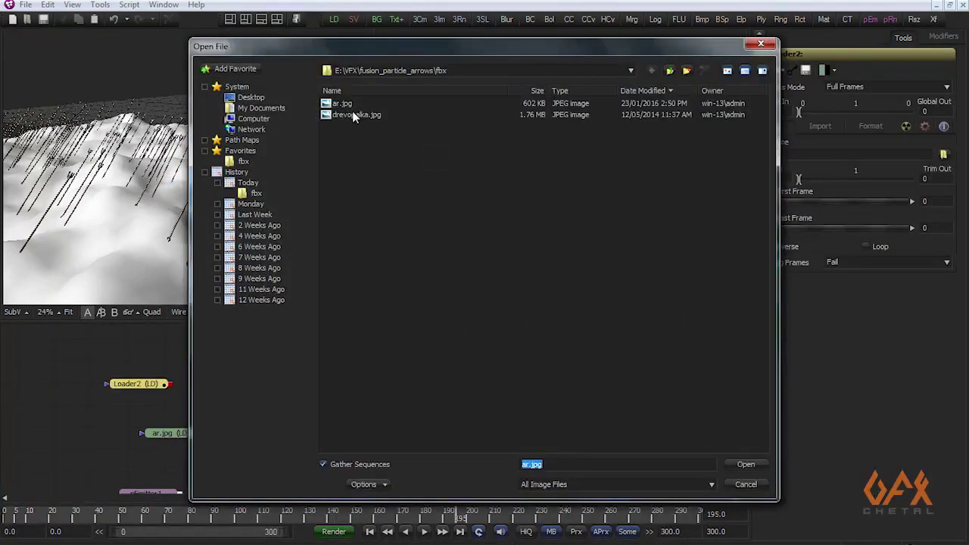
click(746, 464)
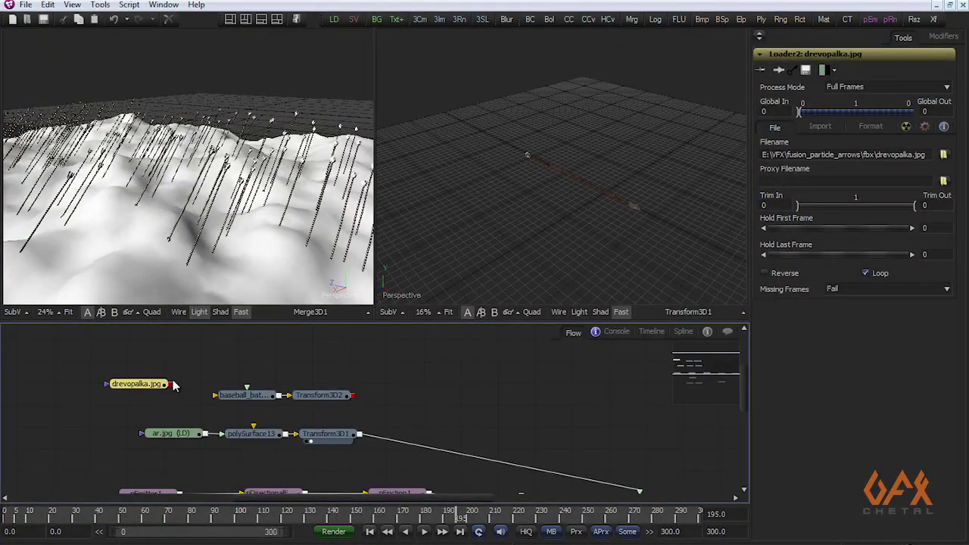
drag(173, 387, 217, 395)
drag(318, 395, 531, 205)
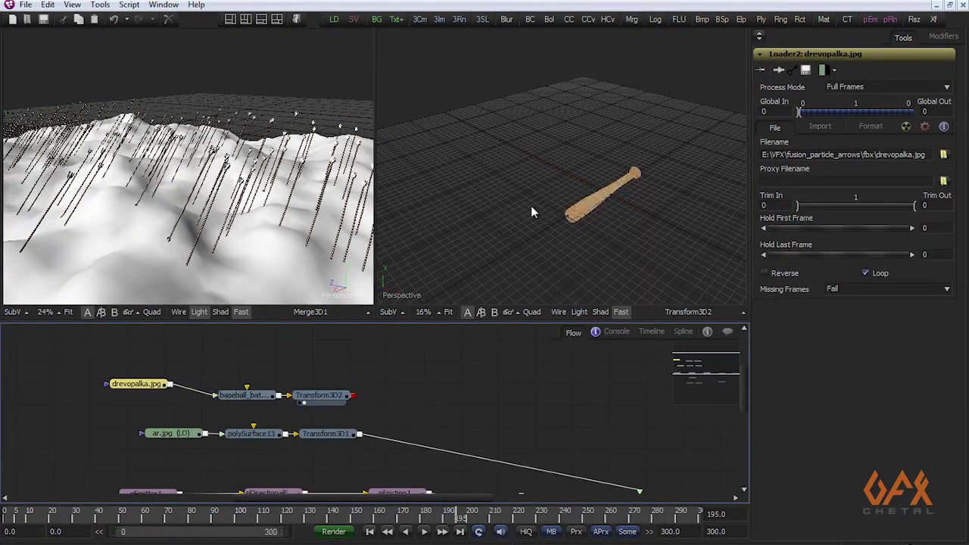
- Set the bat's Y rotation in Transform3D2 to 90 and shift it to an X offset of about -0.98
click(318, 395)
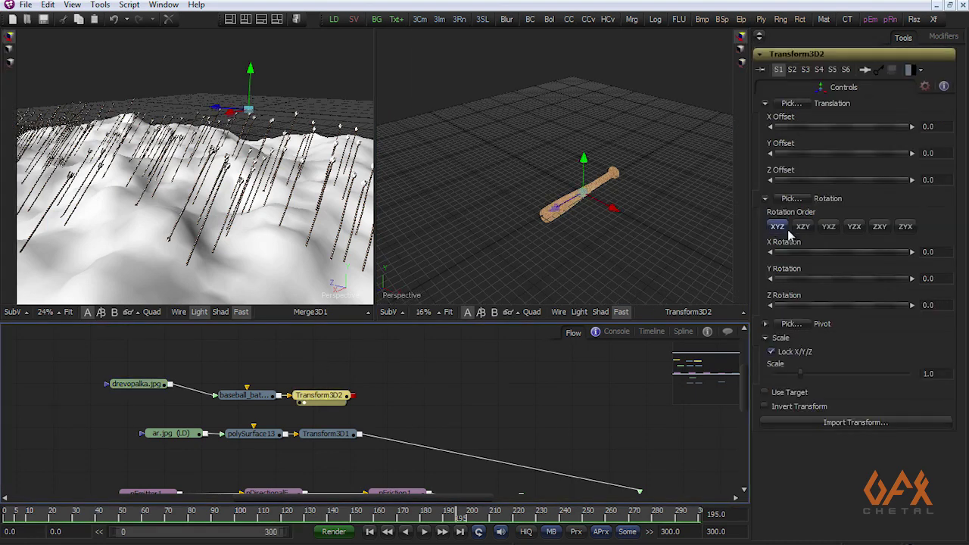
drag(788, 278, 819, 282)
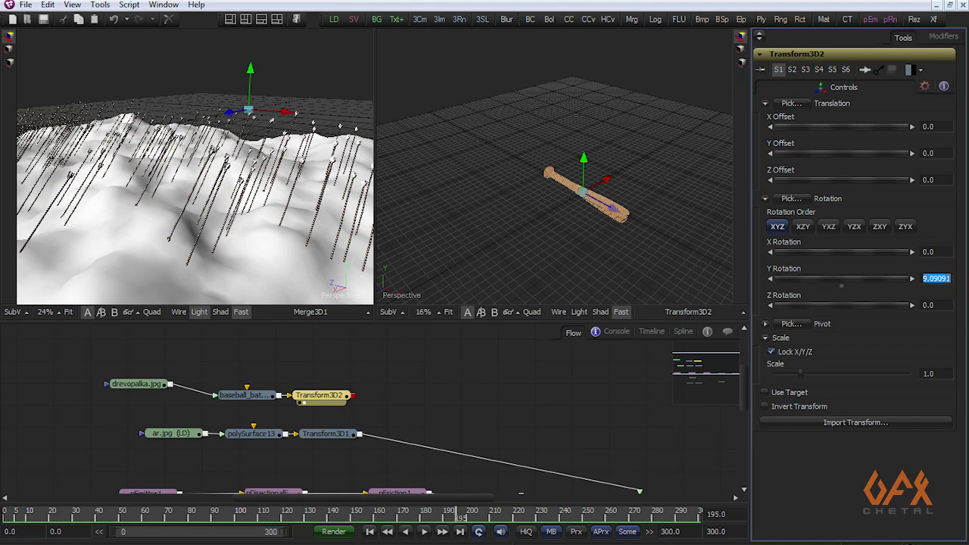
drag(617, 212, 596, 201)
- Connect Transform3D2 to Replicate3D1 as a second replicated object alongside the arrow
drag(433, 393, 412, 387)
scroll(383, 377, down, 1)
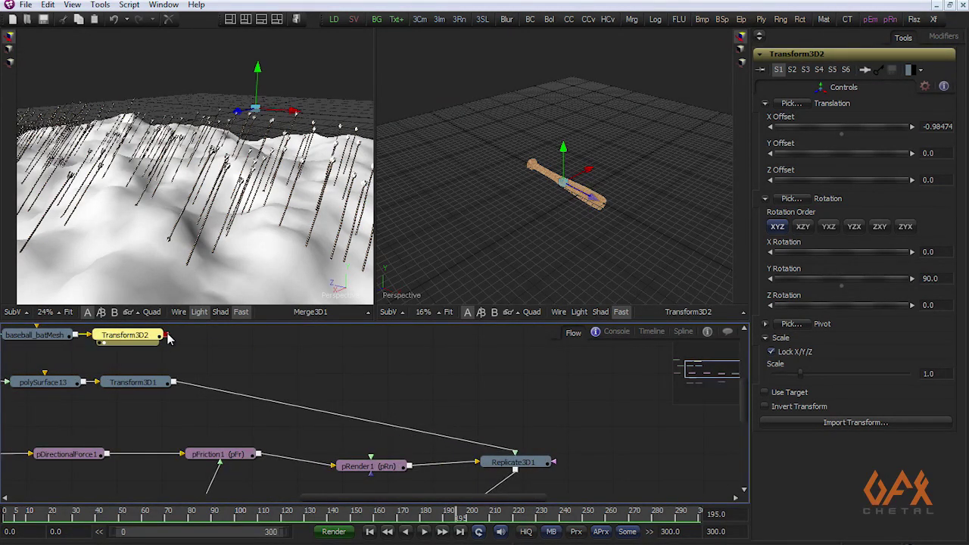
drag(165, 336, 534, 461)
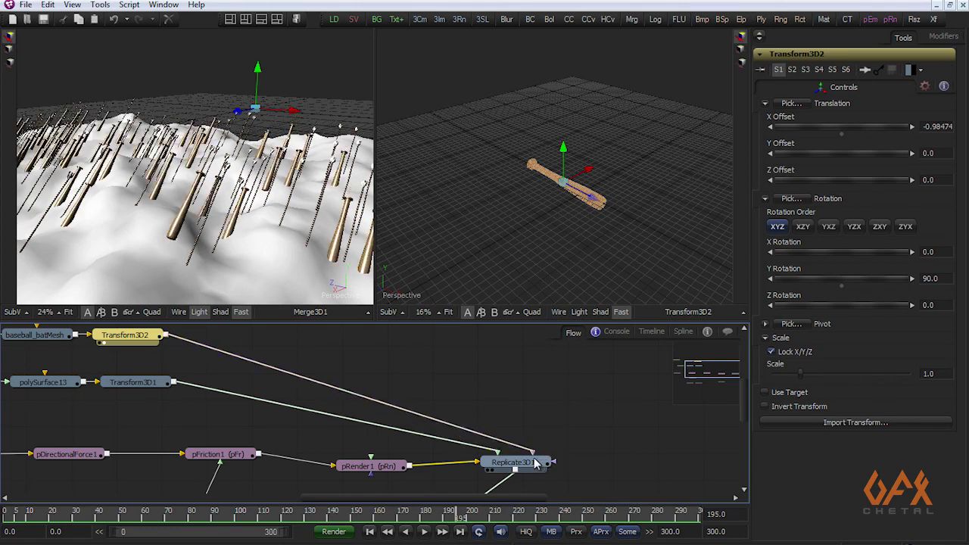
- Shift the bat in Transform3D2 to an X offset of about -0.37 and check its depth in the terrain
drag(202, 218, 181, 226)
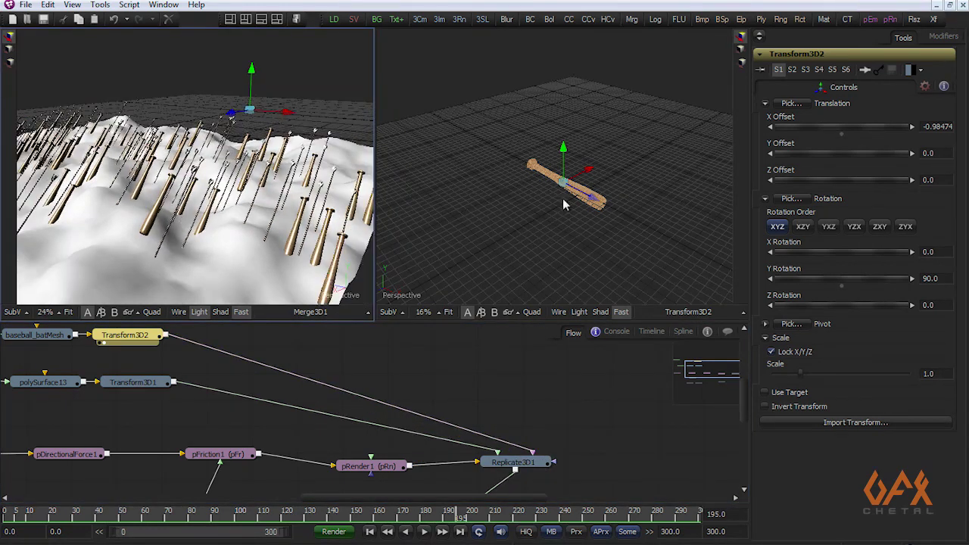
drag(563, 205, 605, 211)
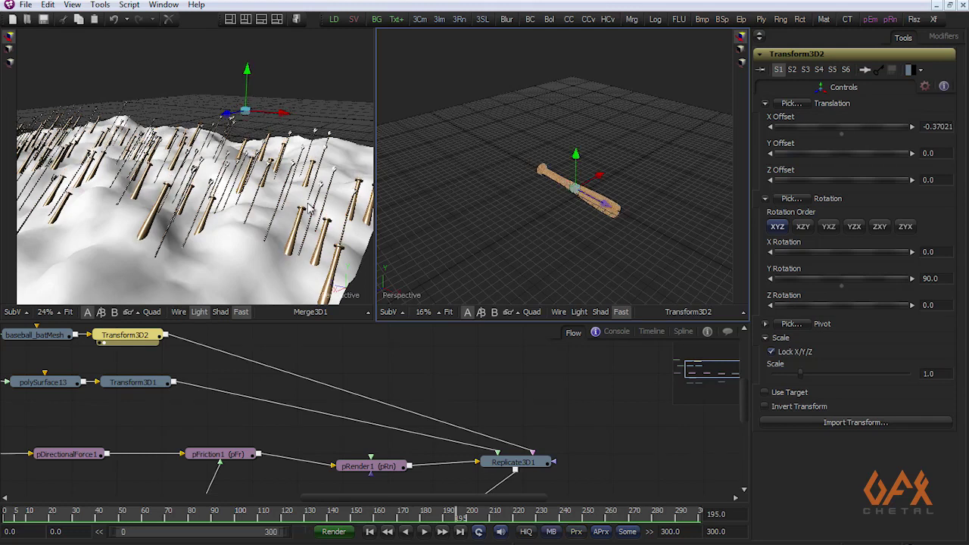
drag(135, 360, 165, 373)
drag(227, 204, 266, 241)
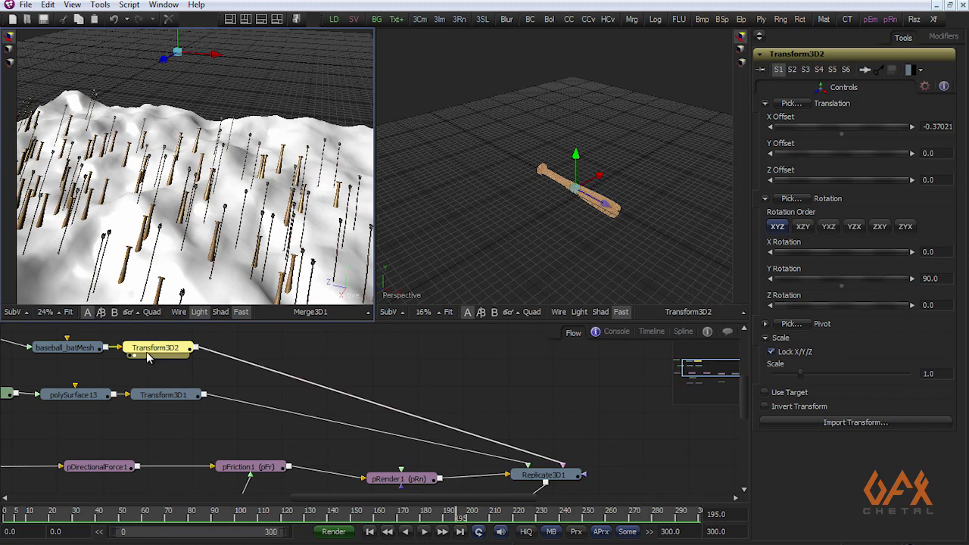
- Set Replicate3D1's input mode to Random and check the mix of bats and arrows over the terrain
drag(600, 472, 538, 437)
click(509, 442)
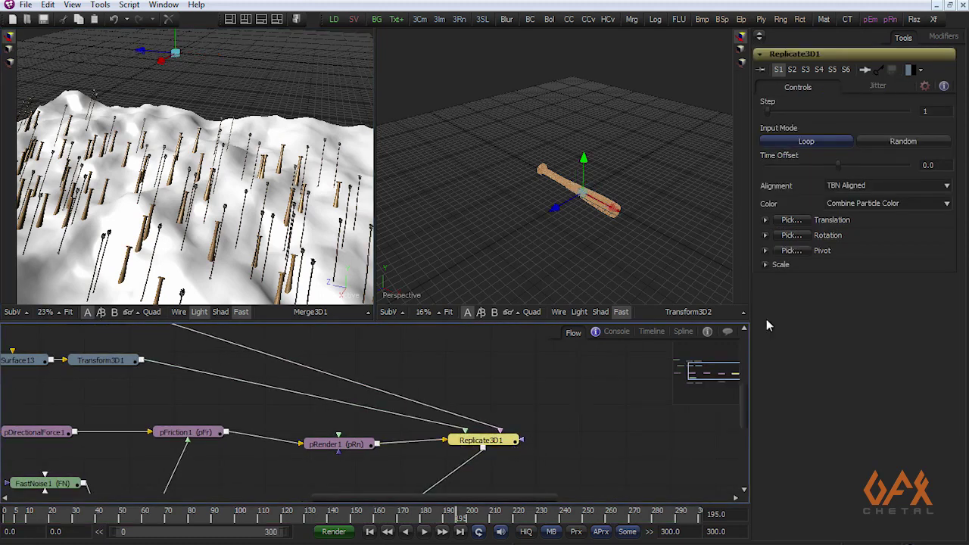
click(903, 141)
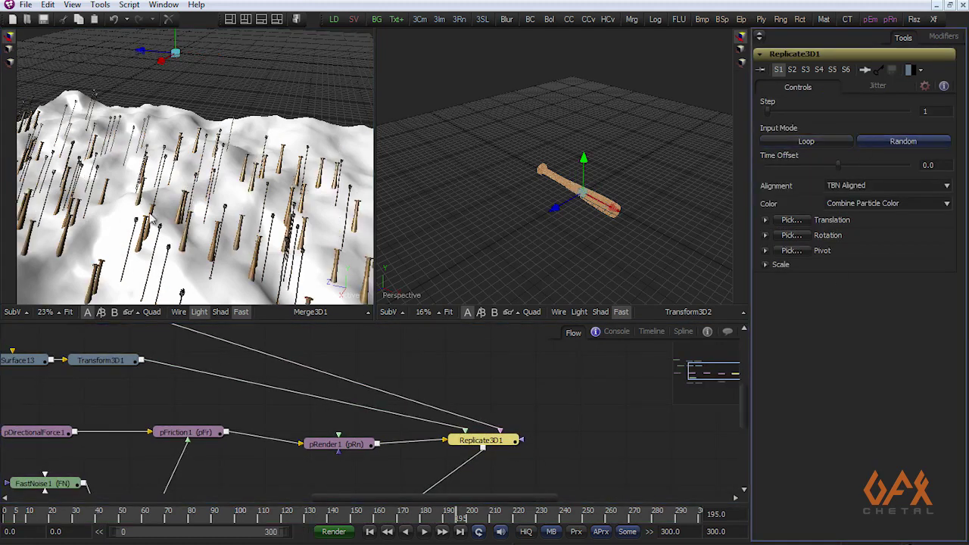
drag(114, 172, 231, 224)
- Play the simulation from the start and examine the falling bats and arrows up close
drag(258, 378, 259, 418)
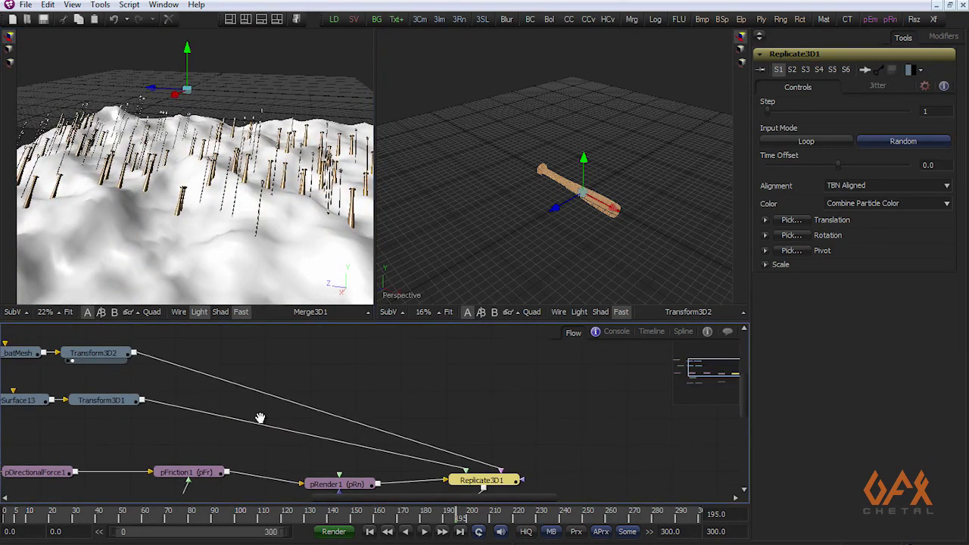
drag(426, 441, 355, 409)
drag(255, 231, 192, 222)
click(5, 517)
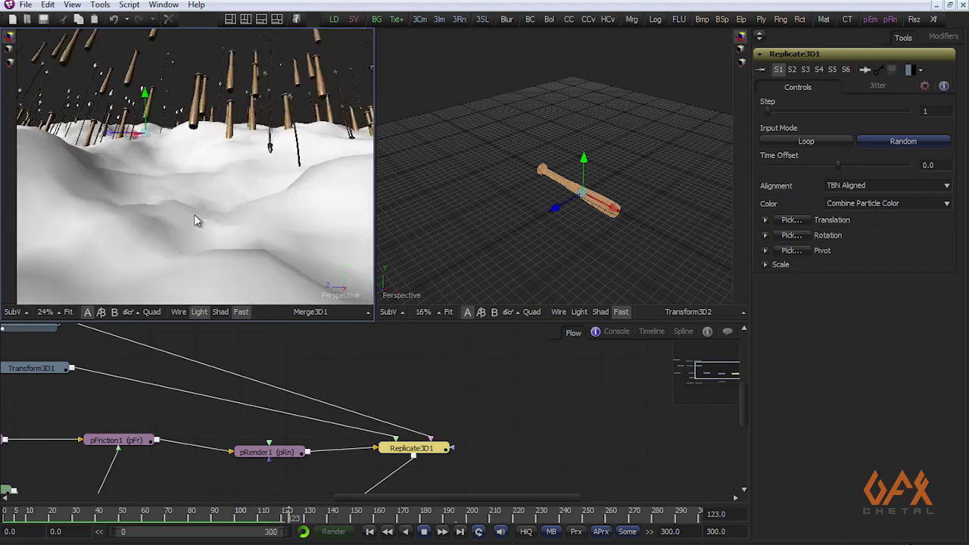
scroll(194, 214, up, 3)
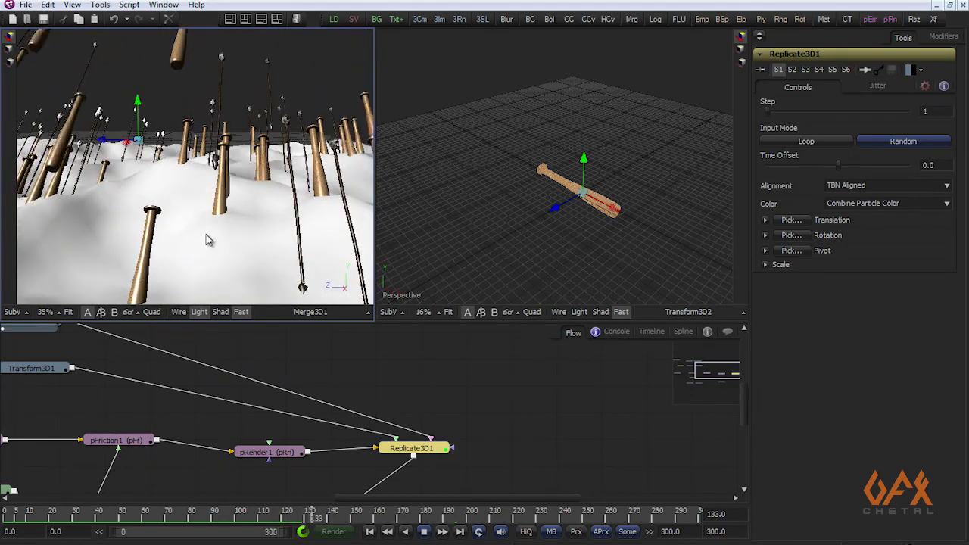
mouse_move(215, 235)
mouse_down()
mouse_move(130, 241)
mouse_move(219, 246)
mouse_up()
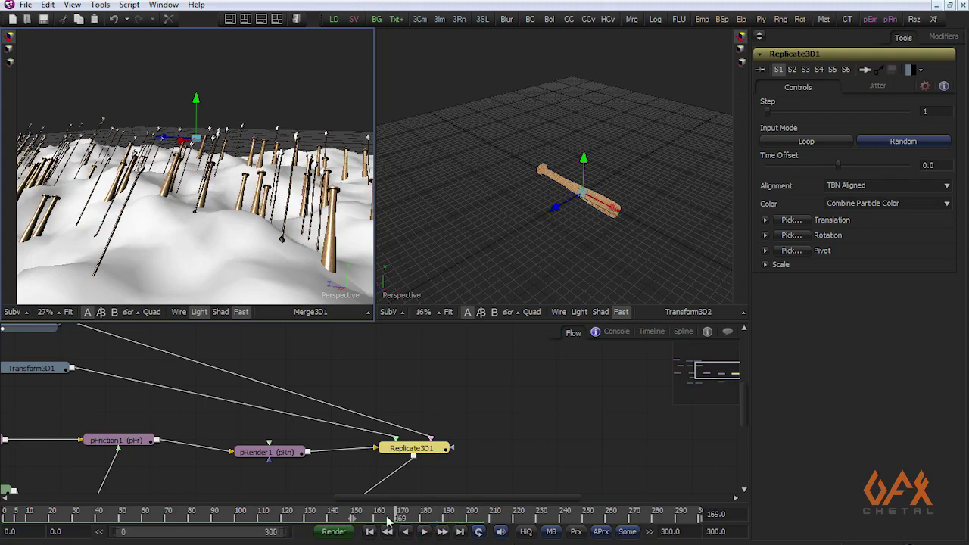
drag(401, 450, 369, 414)
scroll(365, 405, down, 2)
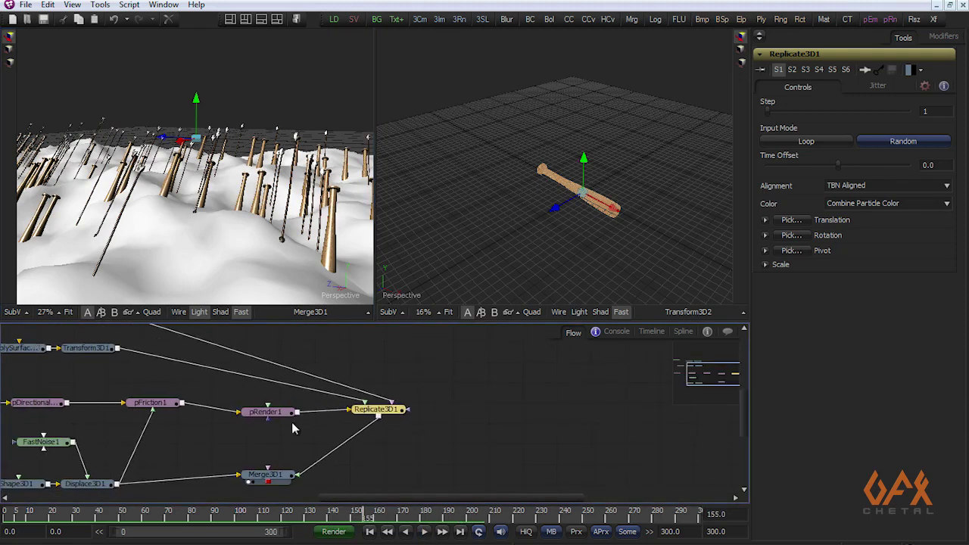
drag(252, 440, 372, 396)
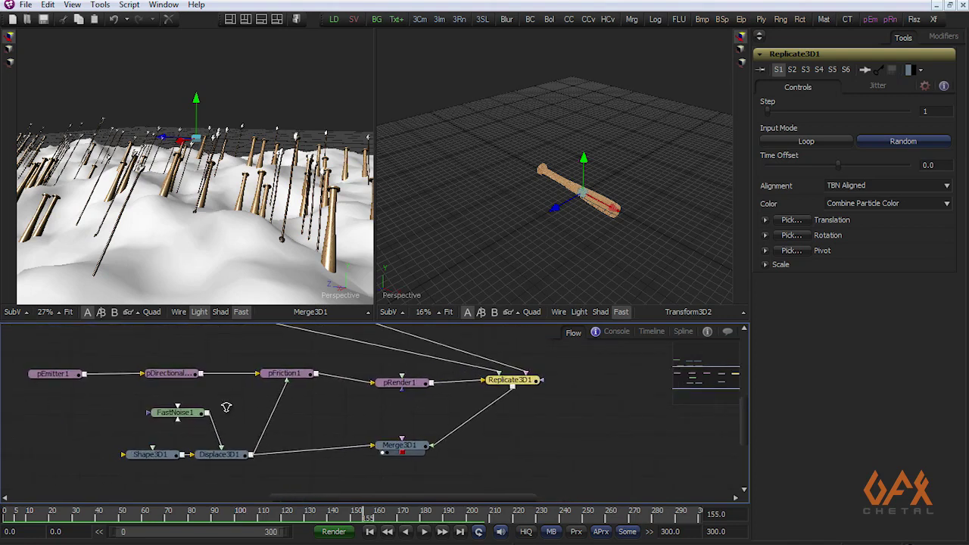
scroll(225, 404, up, 3)
scroll(347, 404, down, 3)
drag(331, 406, 248, 413)
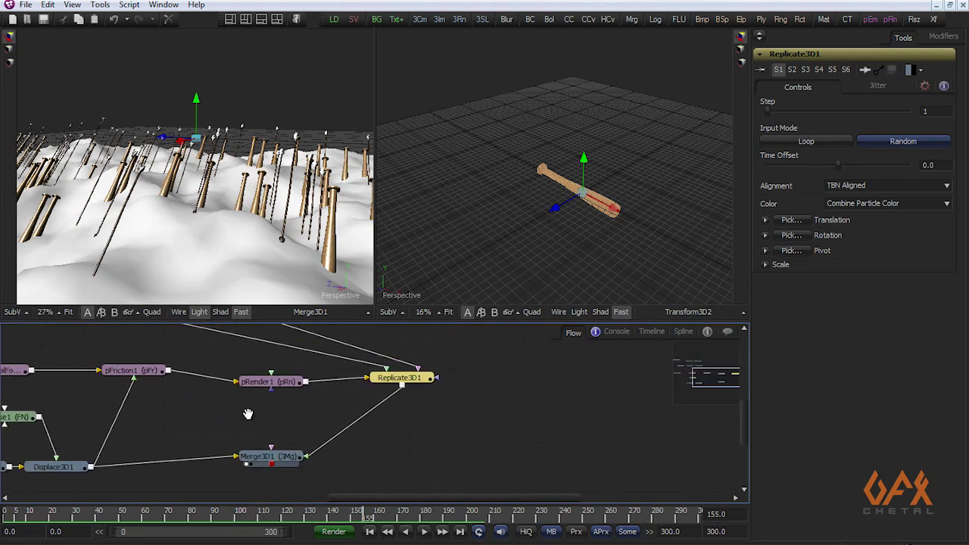
drag(337, 411, 282, 423)
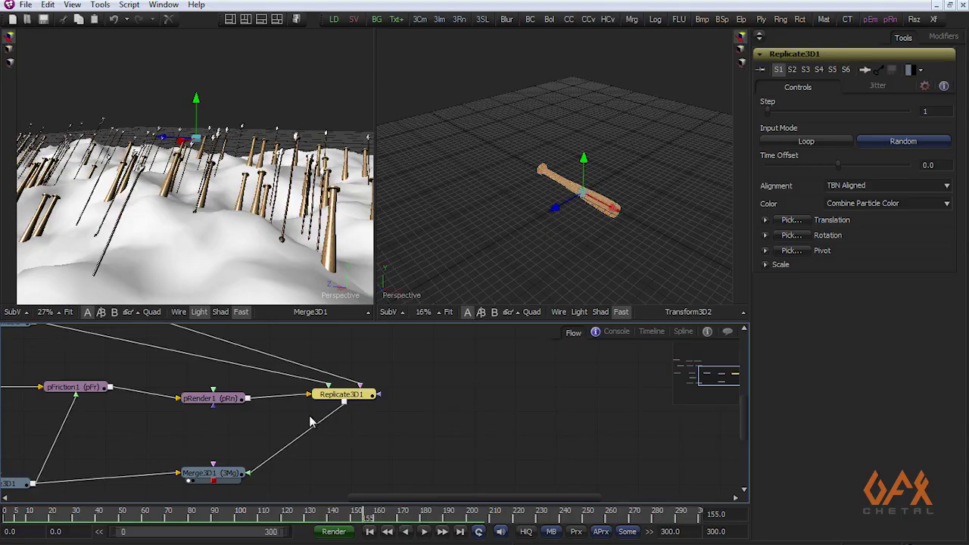